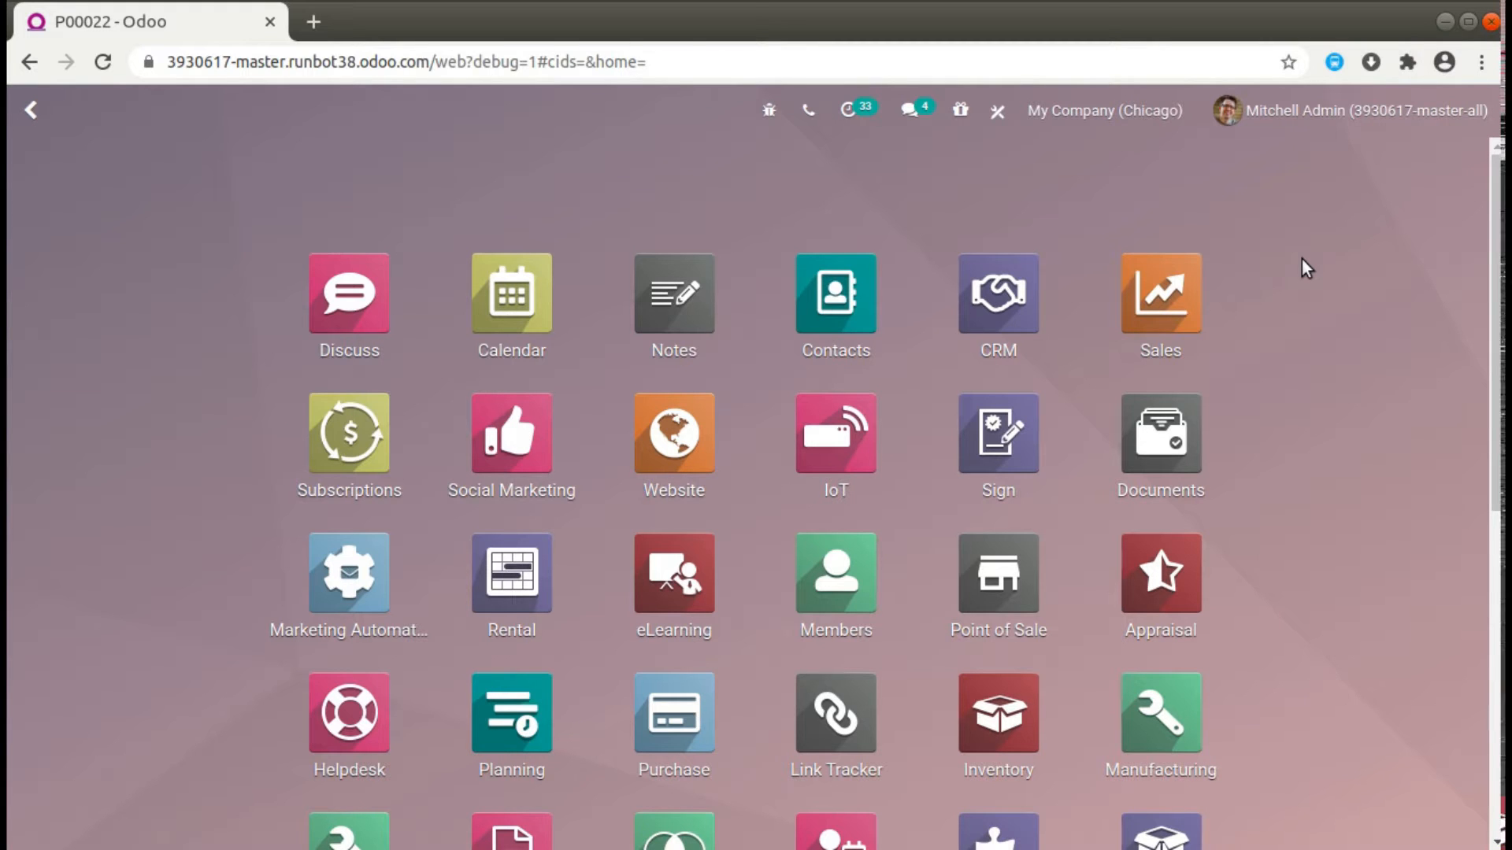
- Look through the general settings down to the Developer Tools and About sections, and return to the app overview
{"action": "scroll", "coordinate": [1476, 706], "scroll_direction": "down", "scroll_amount": 8}
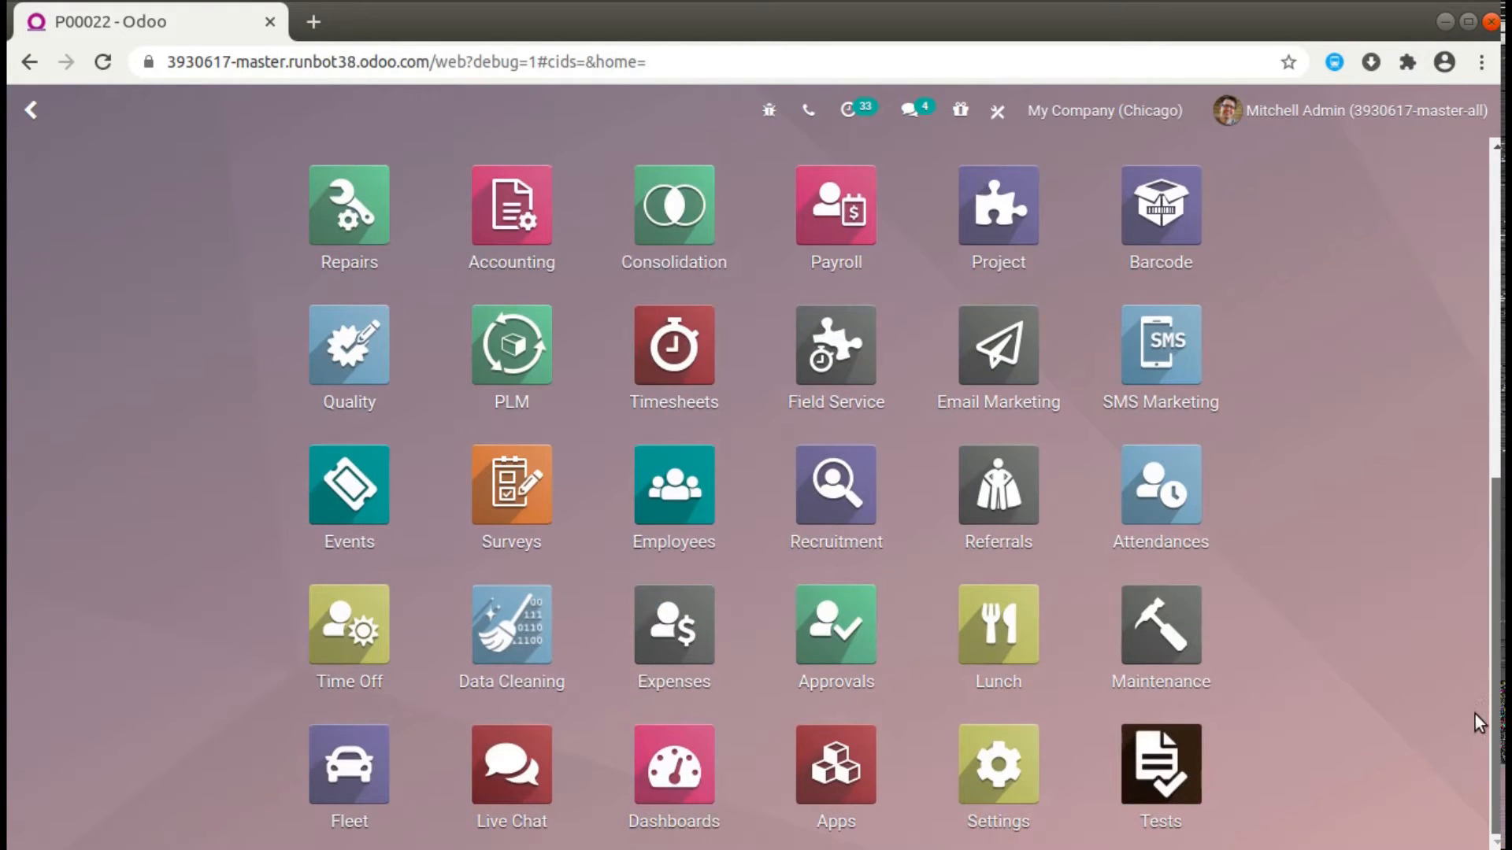
{"action": "left_click", "coordinate": [961, 782]}
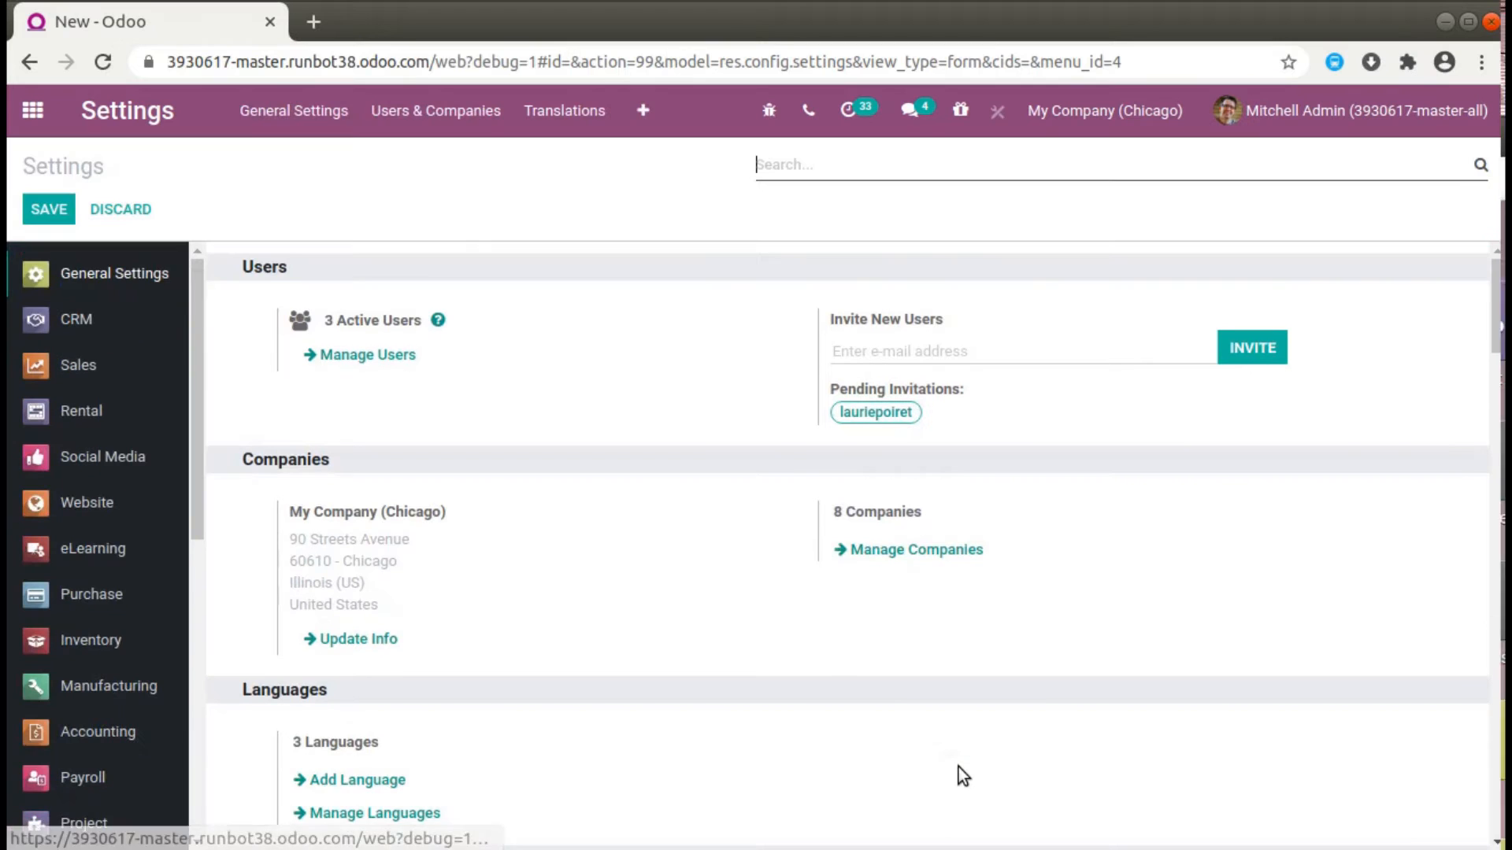
{"action": "left_click_drag", "start_coordinate": [1494, 307], "coordinate": [1495, 788]}
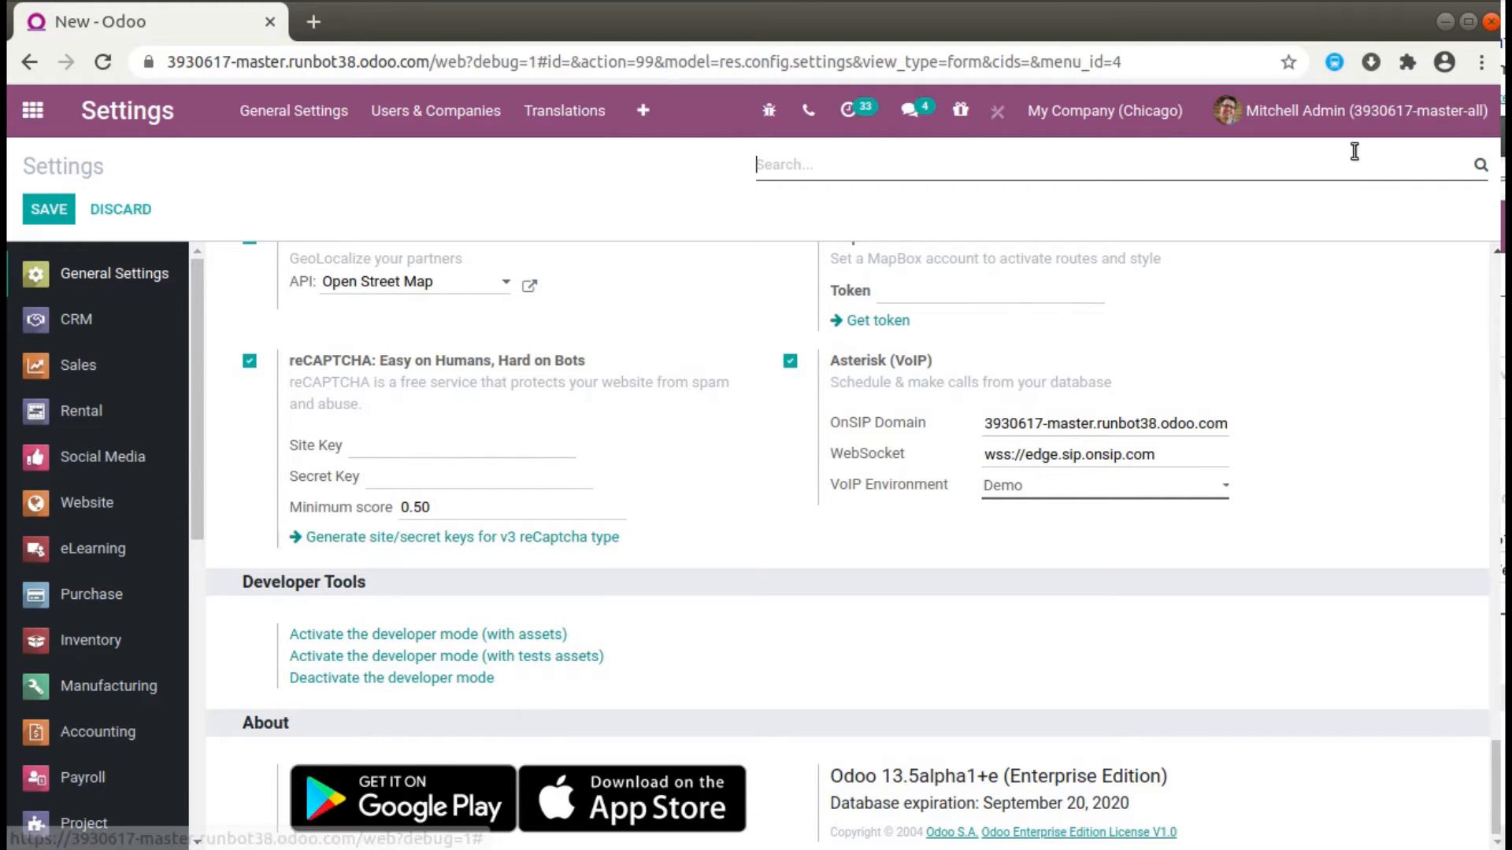
{"action": "left_click", "coordinate": [33, 111]}
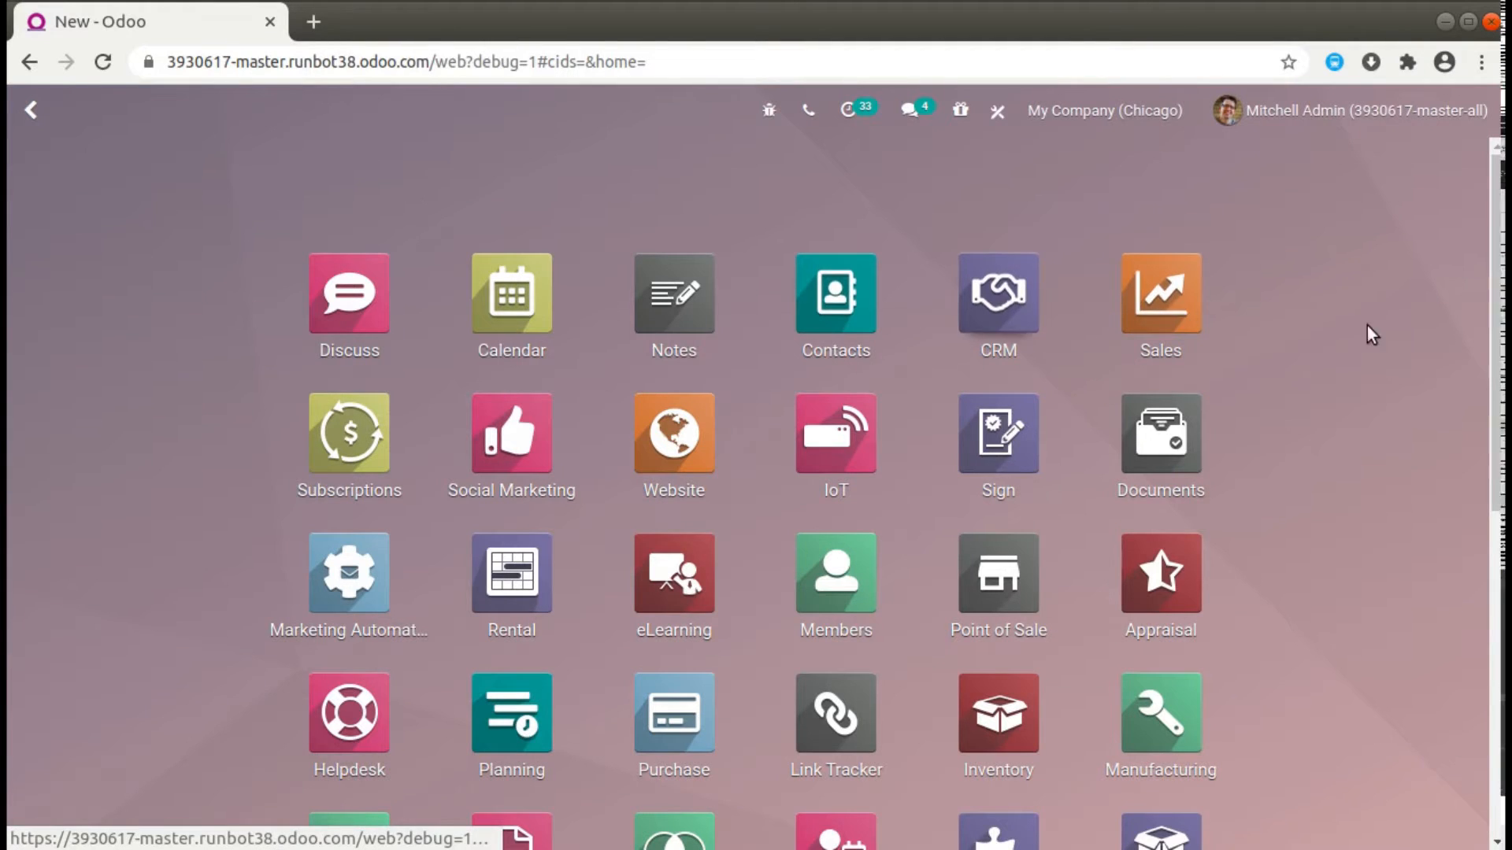
- Browse the installed apps and open the Purchase app with its list of requests for quotation
{"action": "scroll", "coordinate": [1000, 354], "scroll_direction": "down", "scroll_amount": 7}
{"action": "scroll", "coordinate": [1496, 352], "scroll_direction": "up", "scroll_amount": 8}
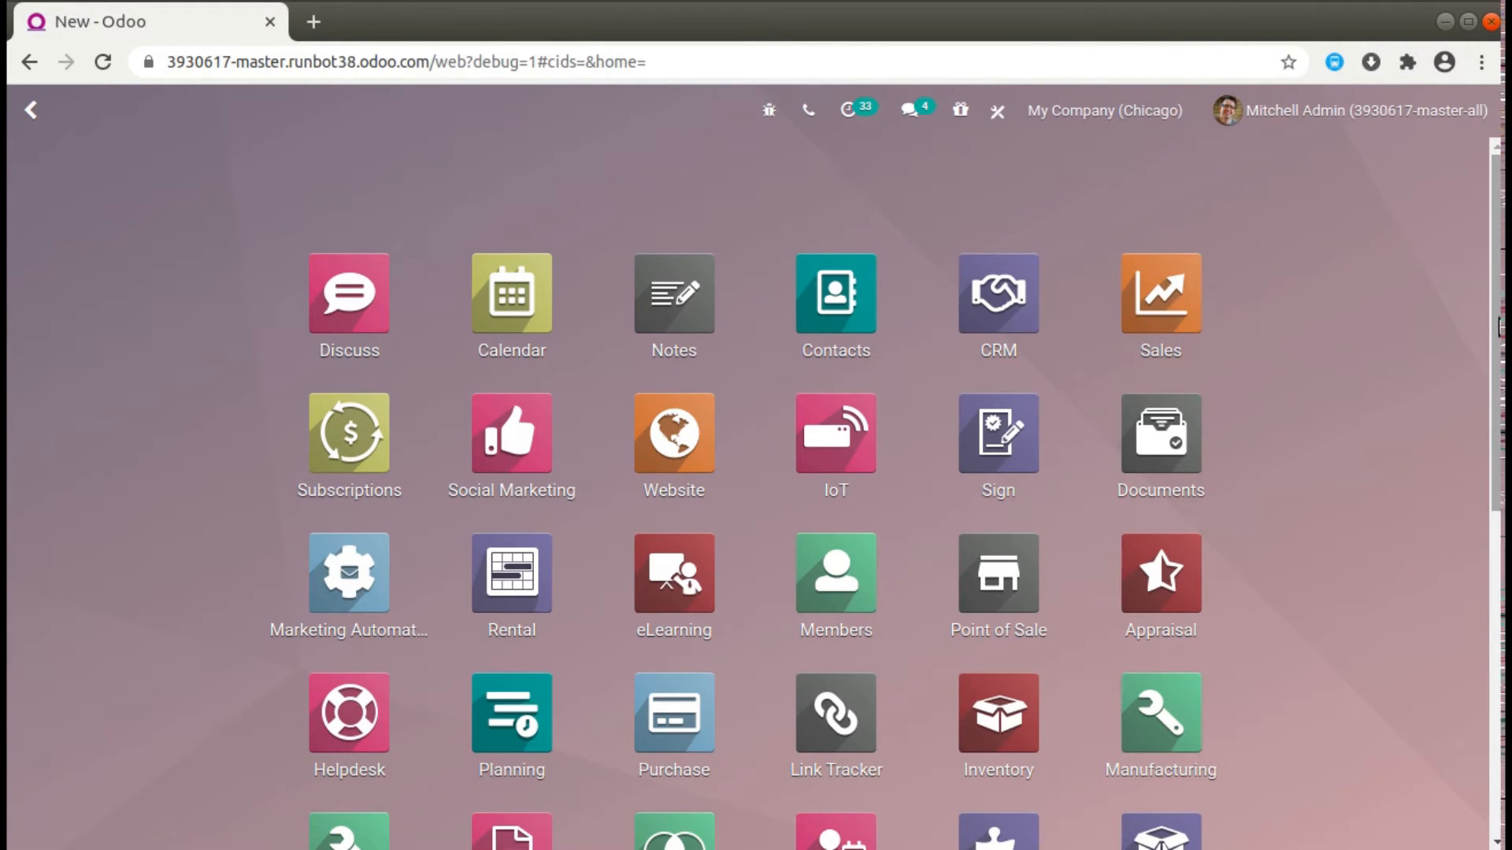
{"action": "scroll", "coordinate": [1000, 599], "scroll_direction": "down", "scroll_amount": 3}
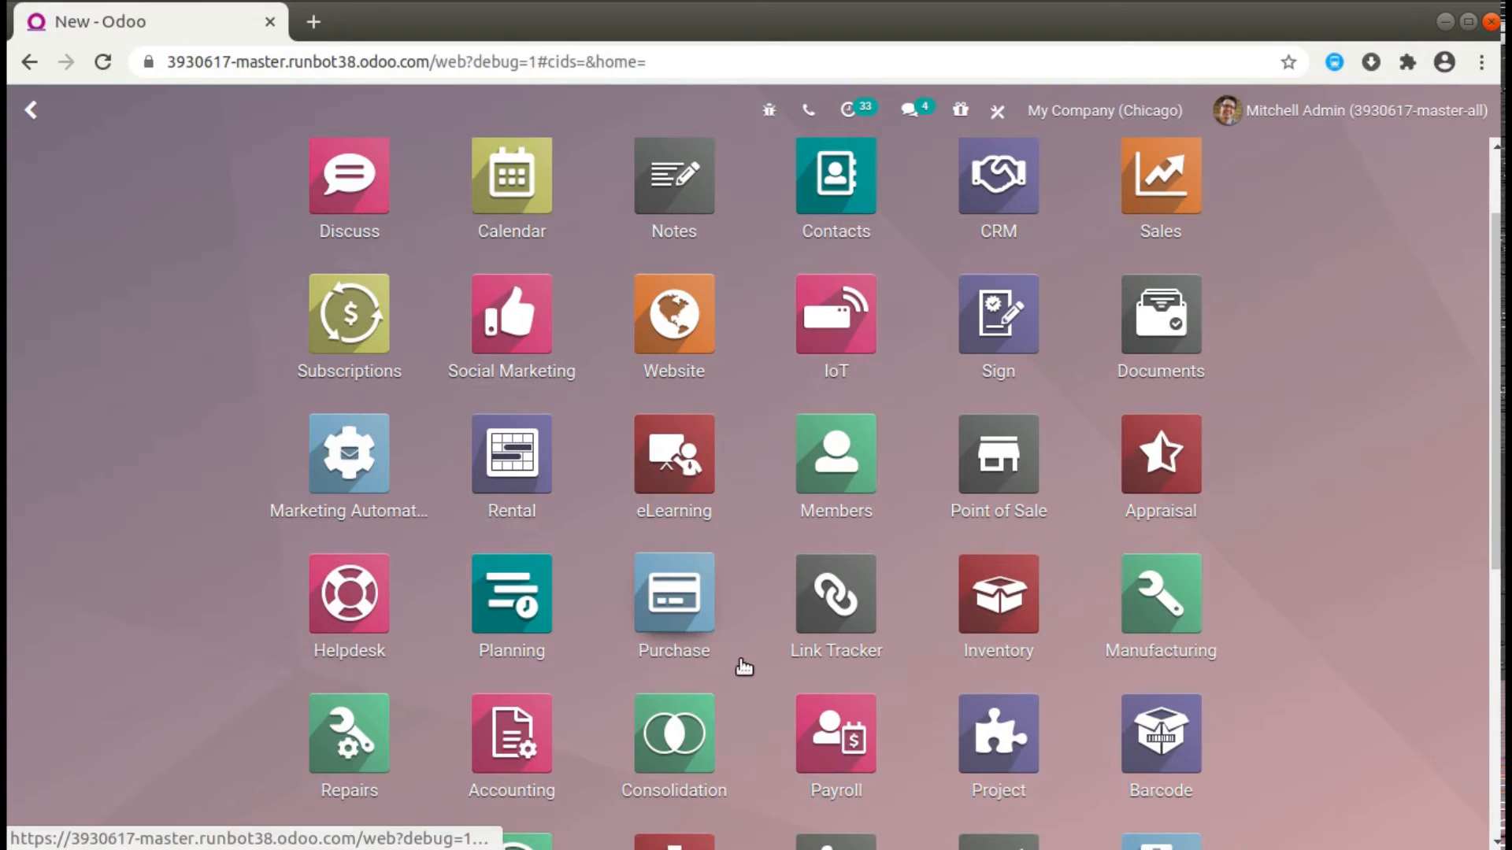
{"action": "left_click", "coordinate": [711, 640]}
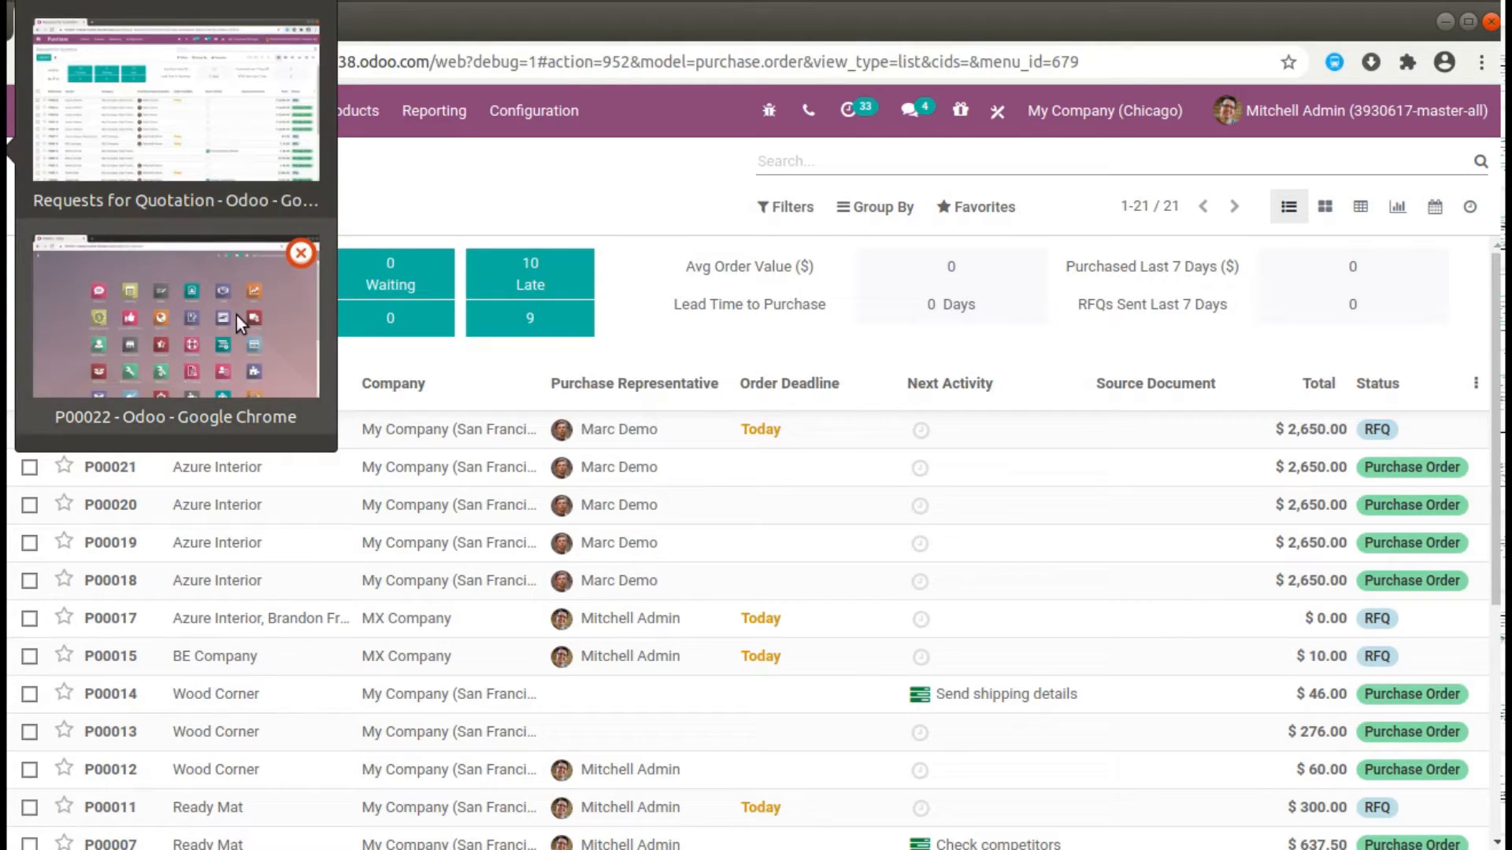
- Switch to the incognito browser window of the demo user and open the Purchase app there
{"action": "left_click", "coordinate": [244, 326]}
{"action": "scroll", "coordinate": [244, 326], "scroll_direction": "down", "scroll_amount": 5}
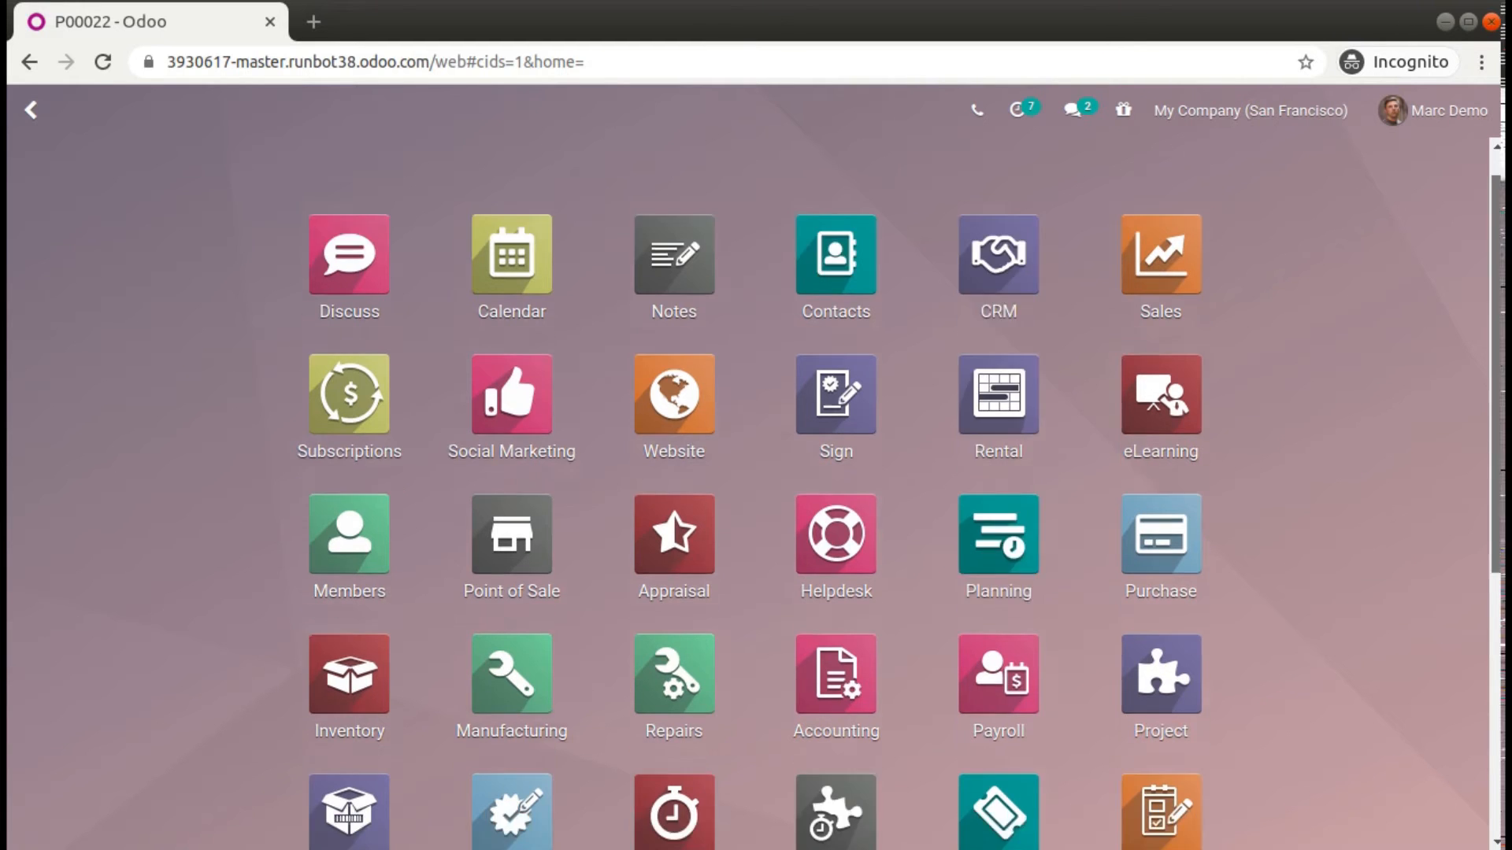
{"action": "scroll", "coordinate": [1431, 137], "scroll_direction": "up", "scroll_amount": 5}
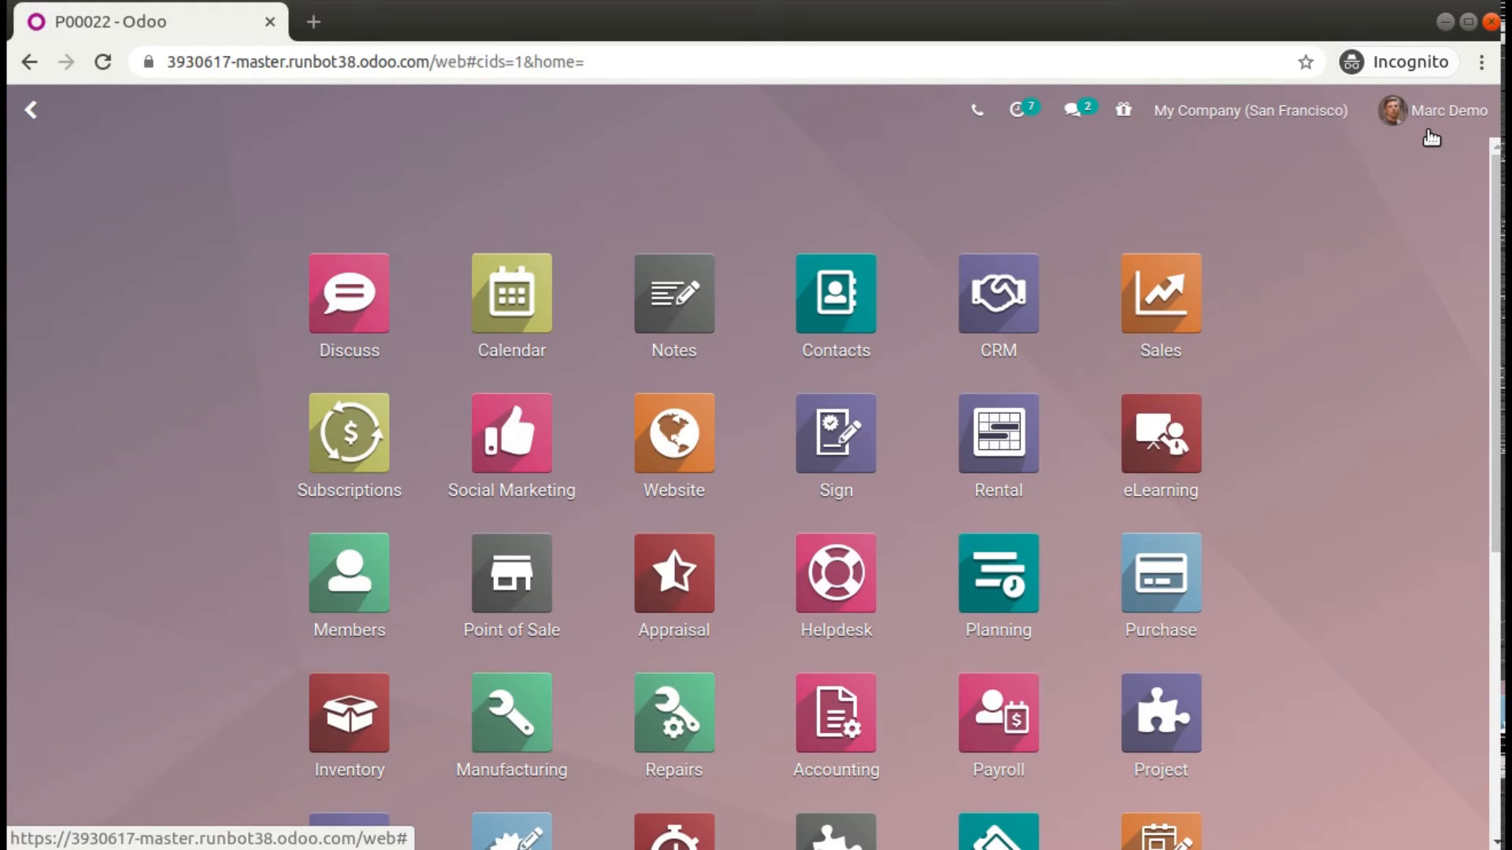
{"action": "left_click", "coordinate": [1168, 582]}
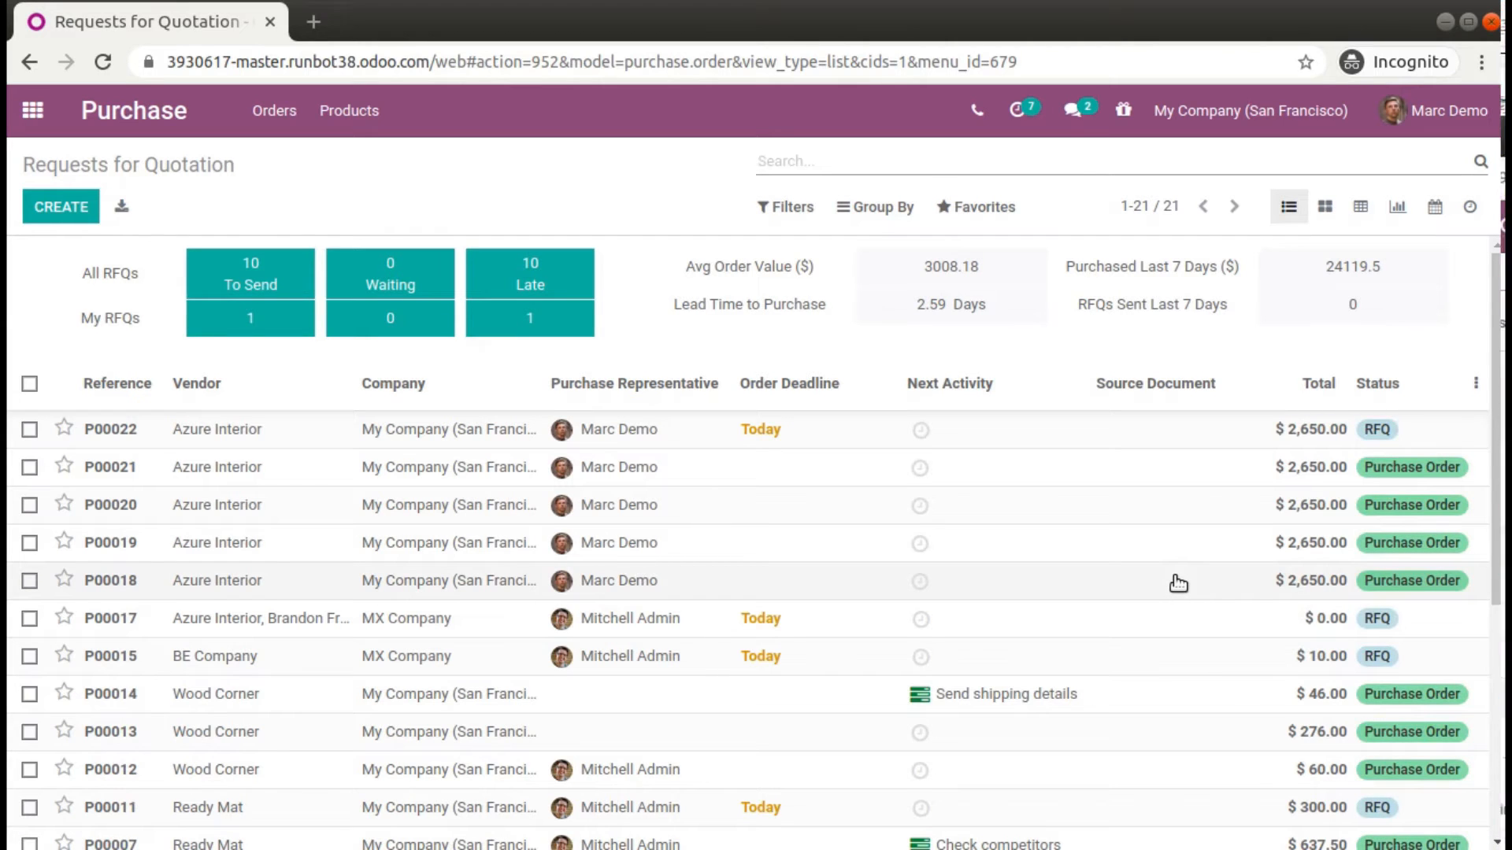
- Create a request for quotation for the vendor Azure Interior with [FURN_6666] Acoustic Bloc Screens as its first product
{"action": "left_click", "coordinate": [80, 214]}
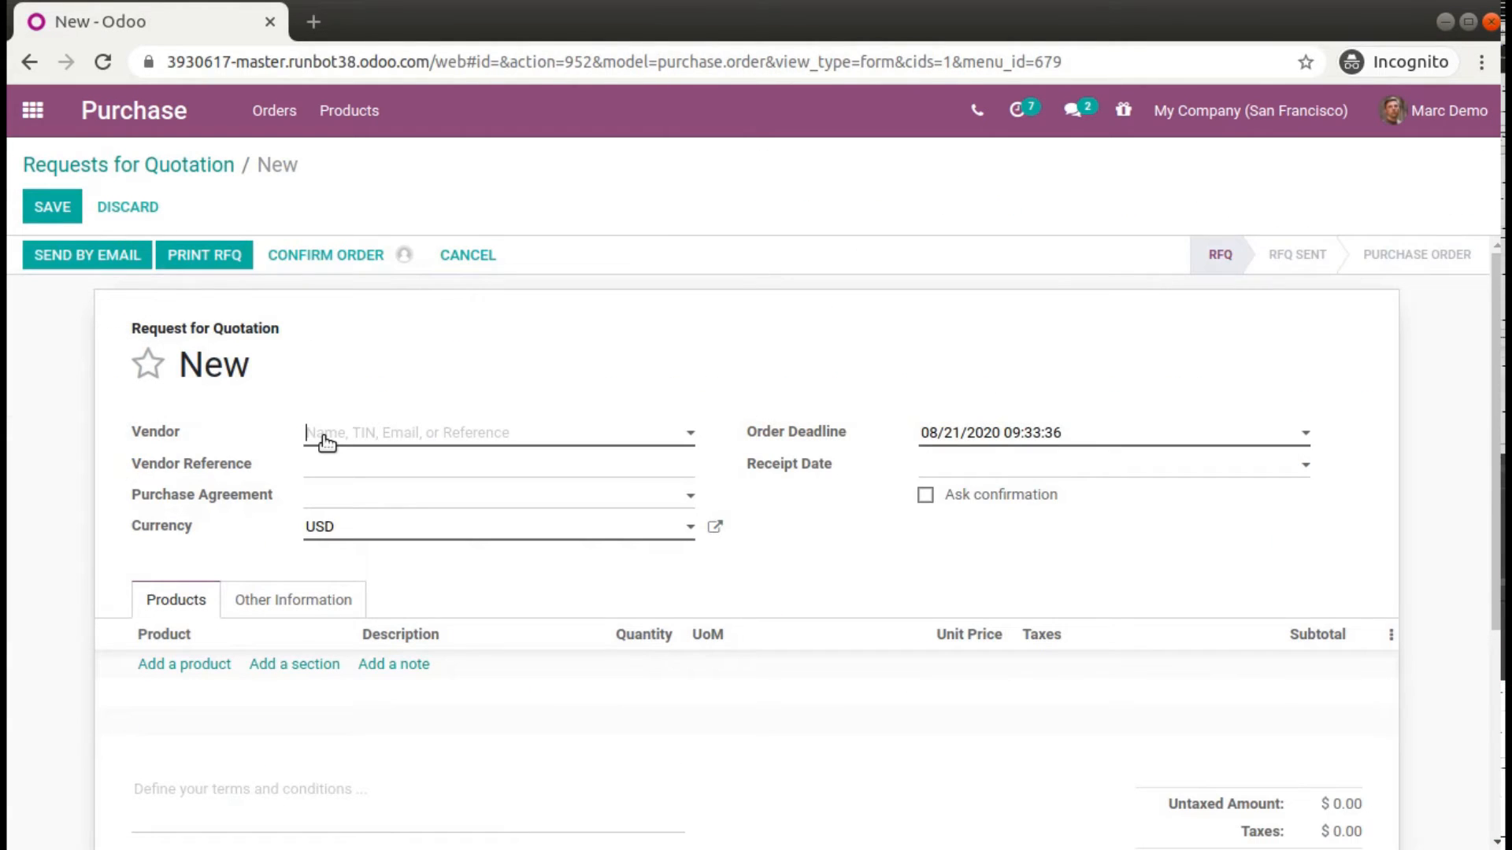
{"action": "left_click", "coordinate": [327, 442]}
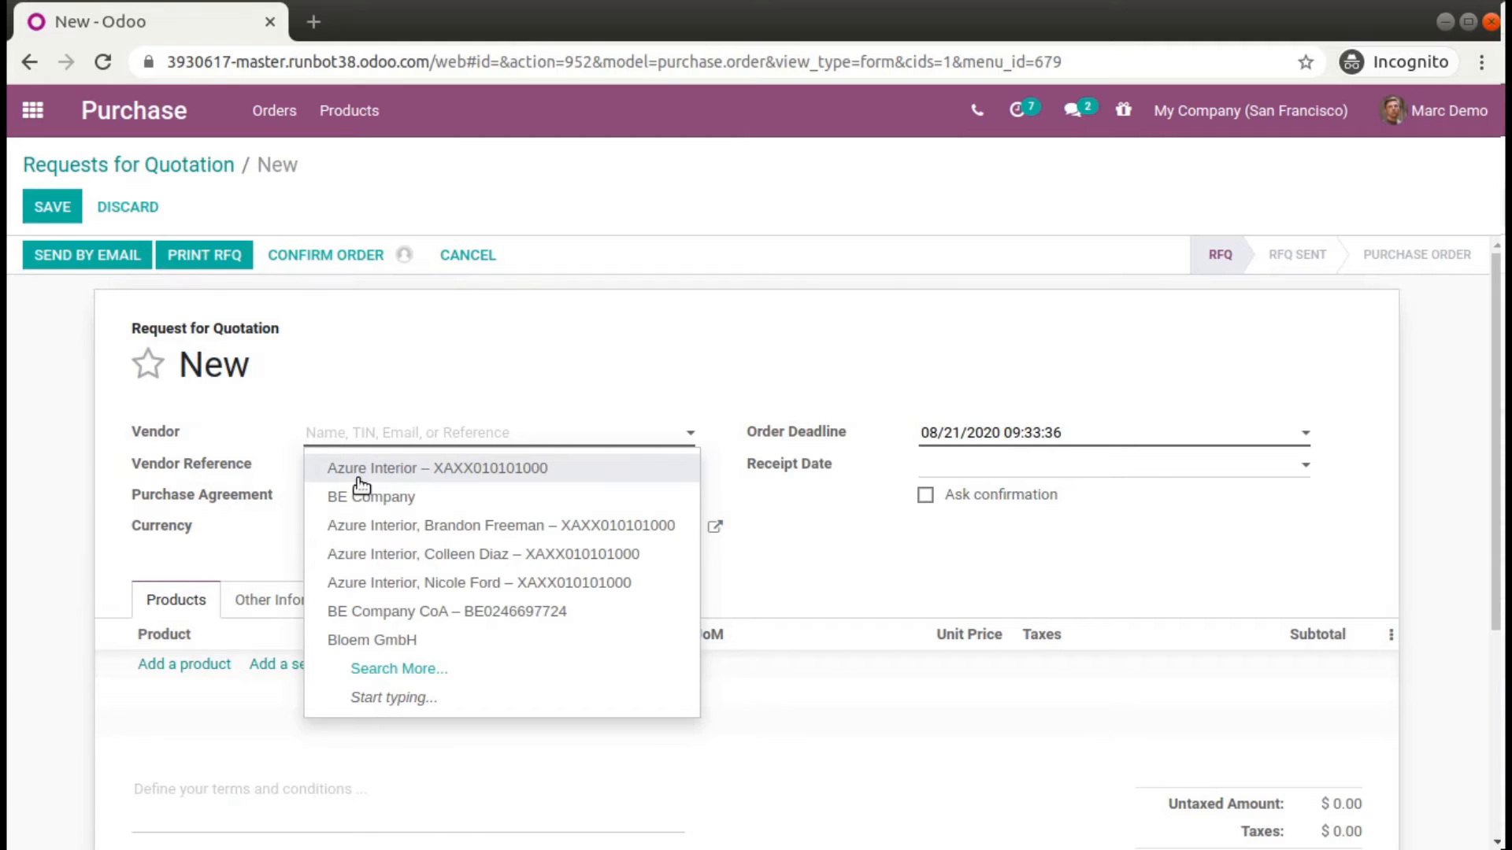
{"action": "key", "text": "Escape"}
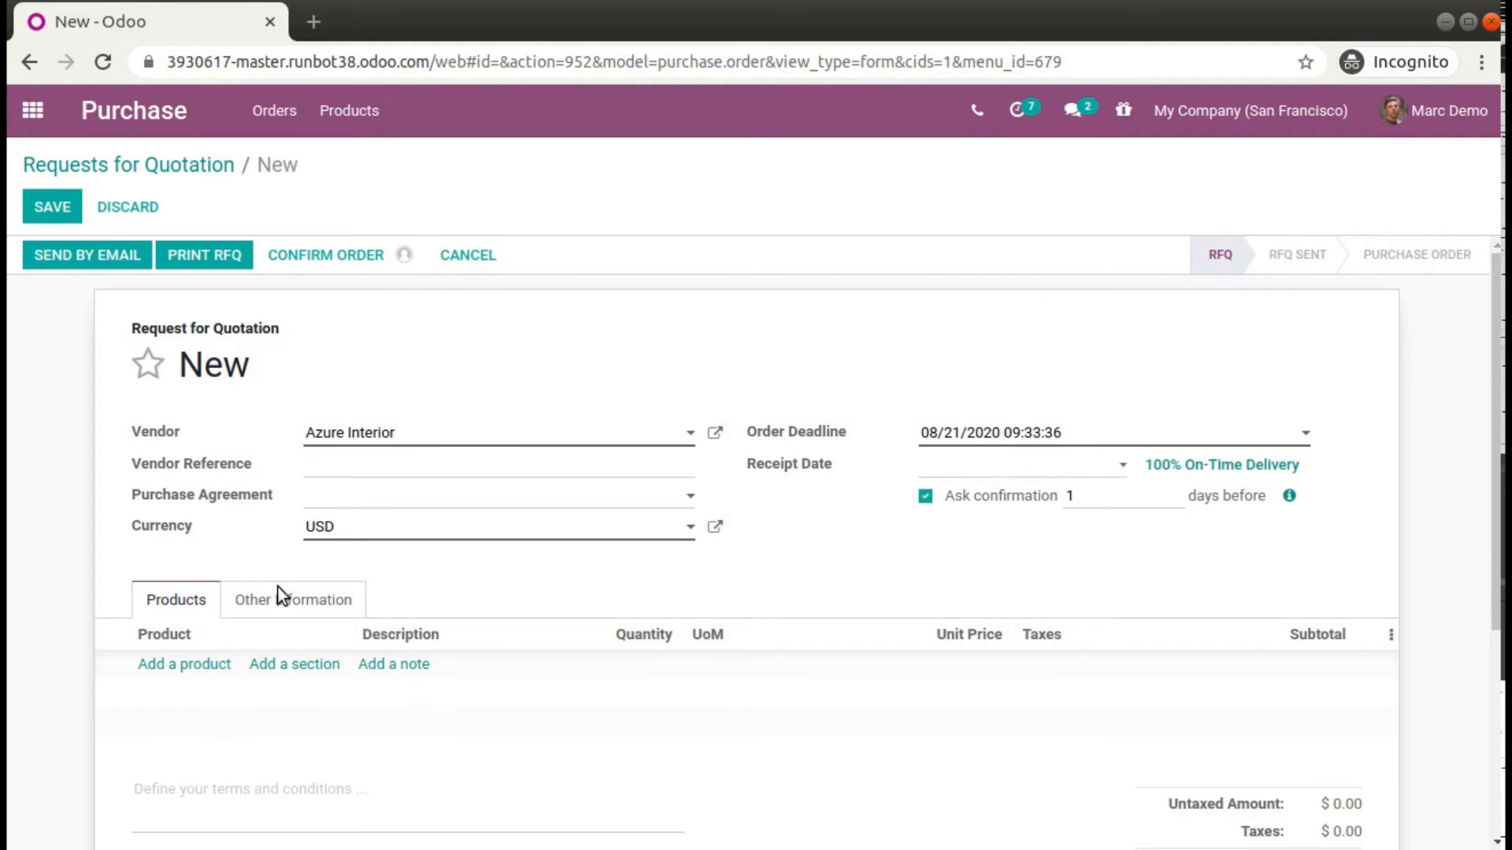
{"action": "left_click", "coordinate": [204, 666]}
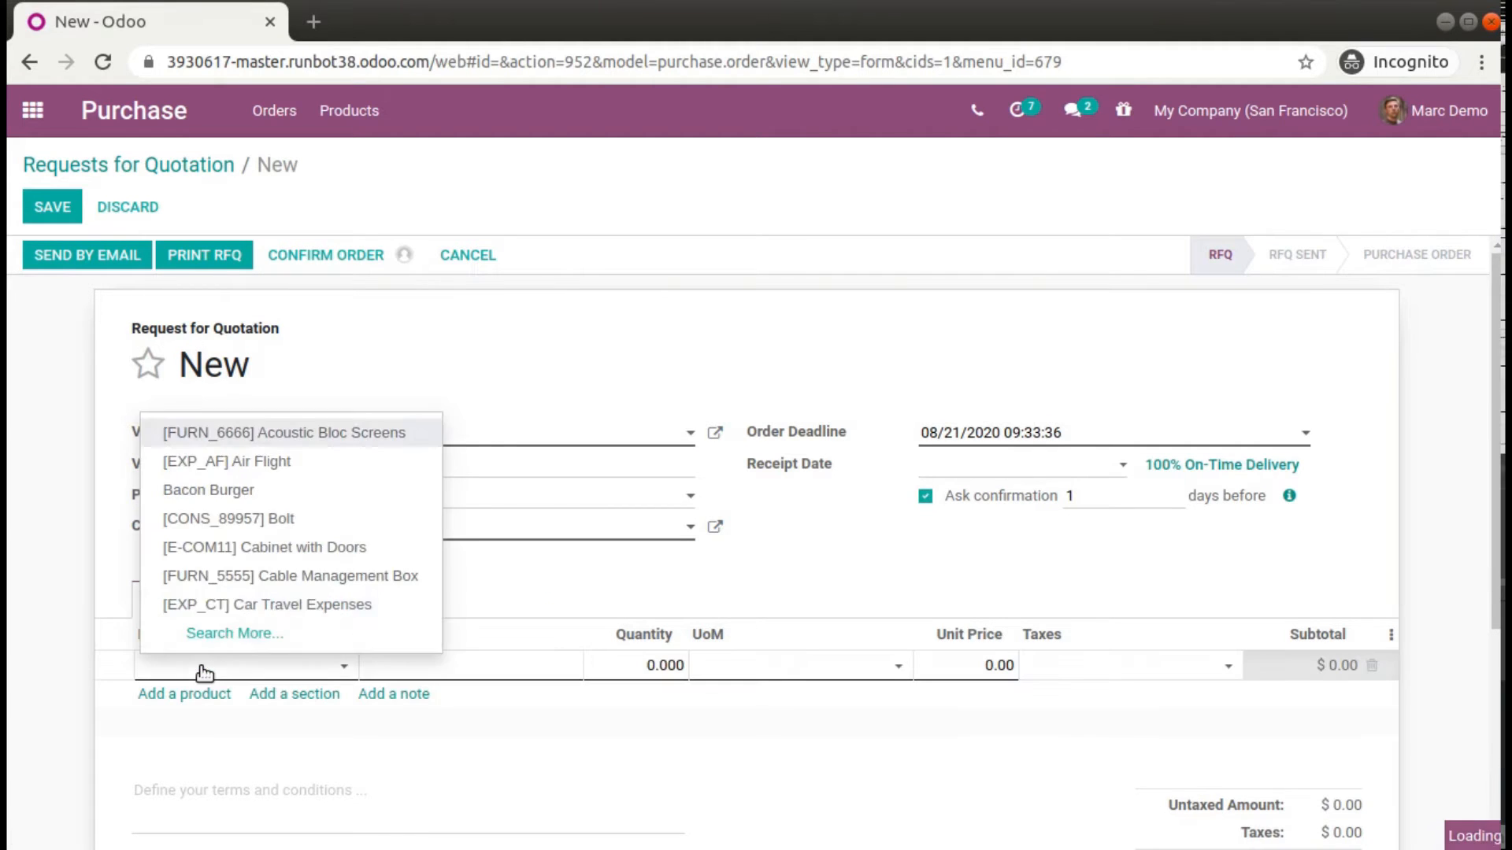
{"action": "left_click", "coordinate": [239, 436]}
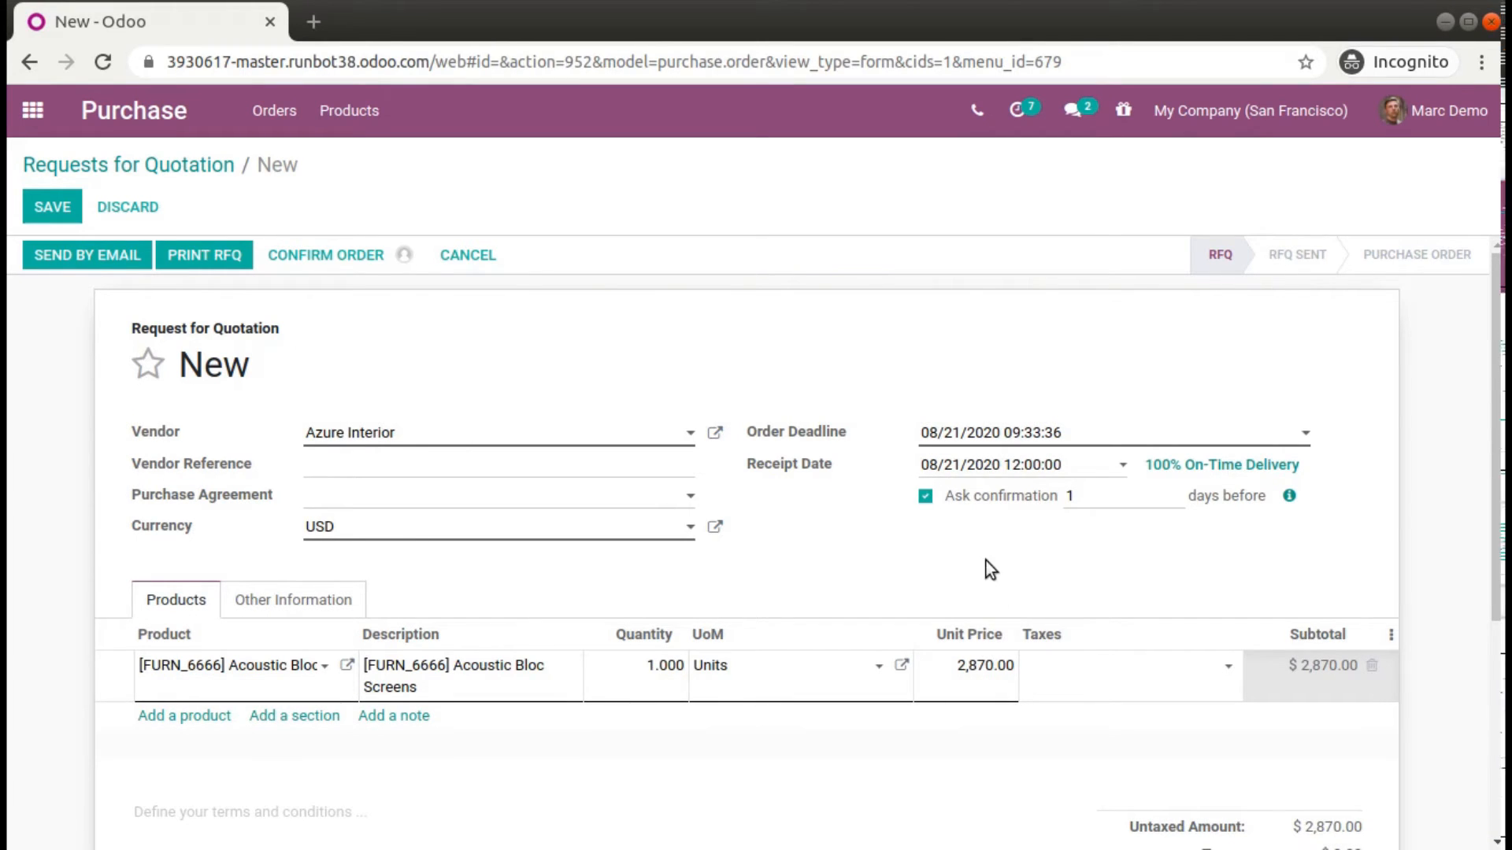
- Add [E-COM11] Cabinet with Doors as a second product line with a unit price of 1000
{"action": "scroll", "coordinate": [971, 575], "scroll_direction": "down", "scroll_amount": 3}
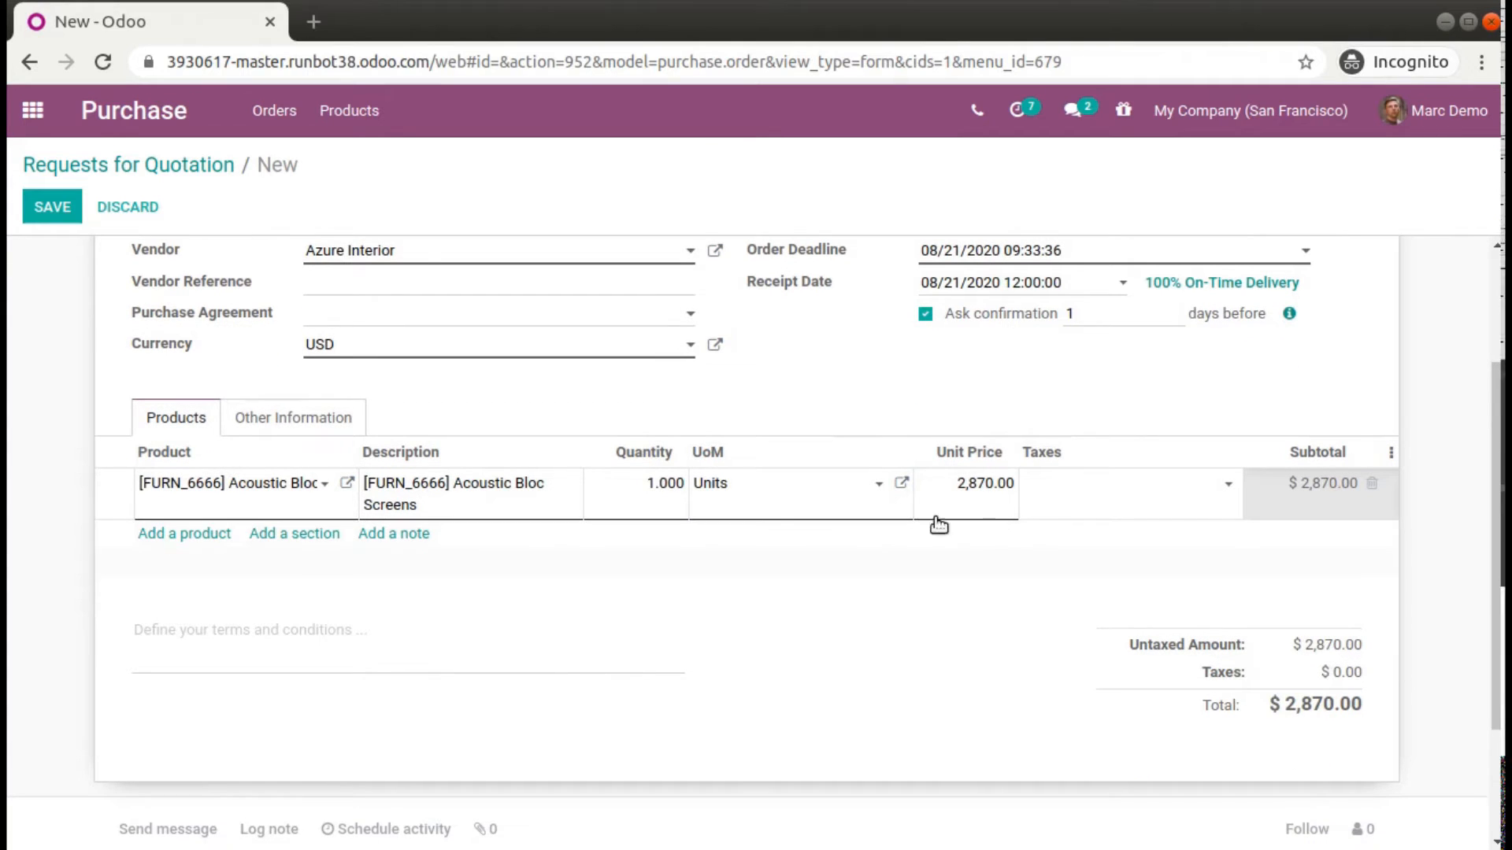
{"action": "left_click", "coordinate": [178, 542]}
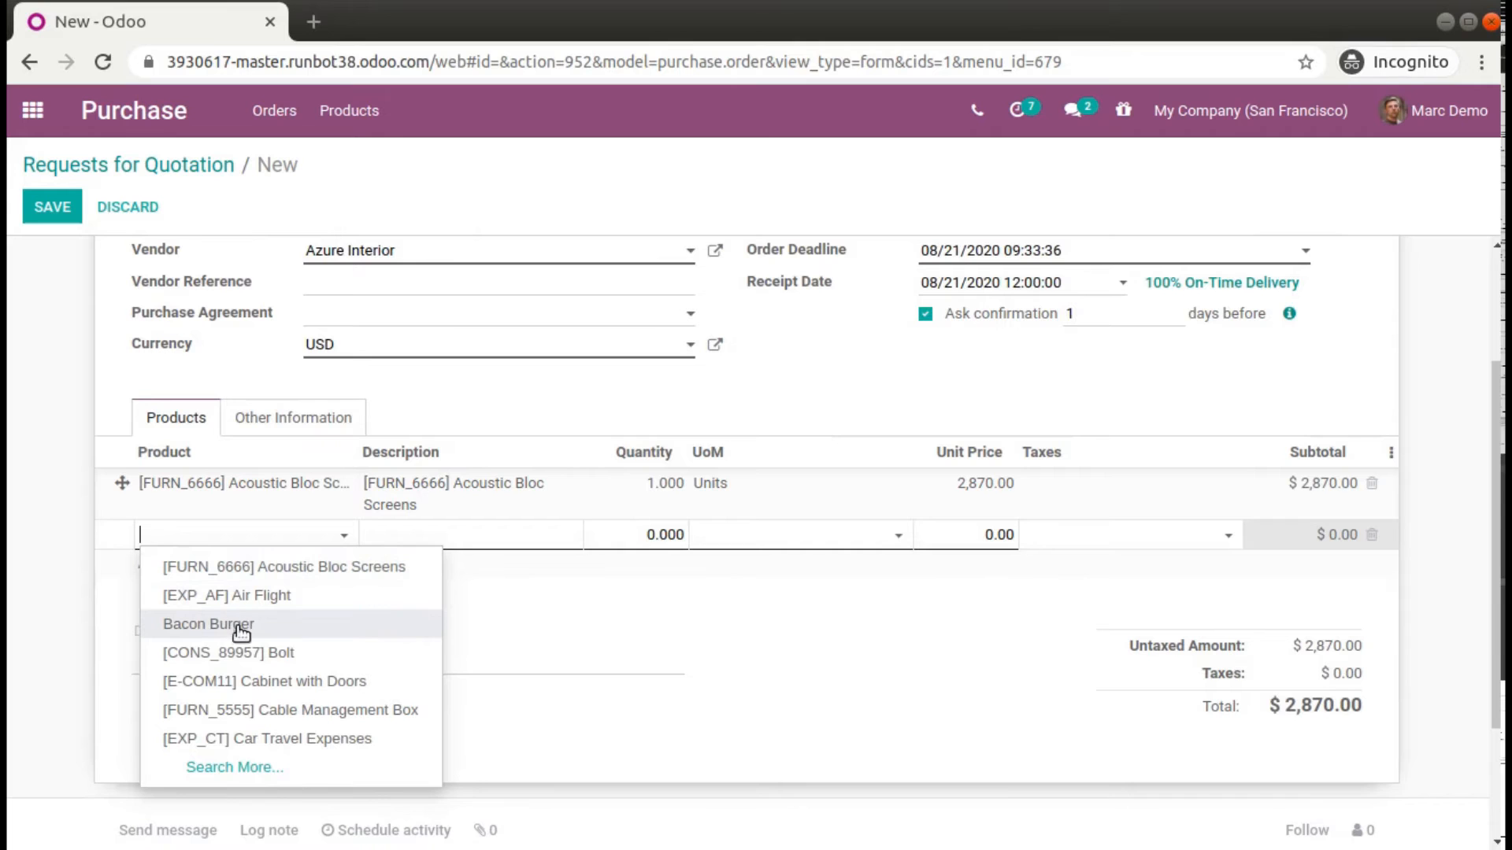
{"action": "left_click", "coordinate": [254, 682]}
{"action": "left_click", "coordinate": [955, 538]}
{"action": "type", "text": "1000"}
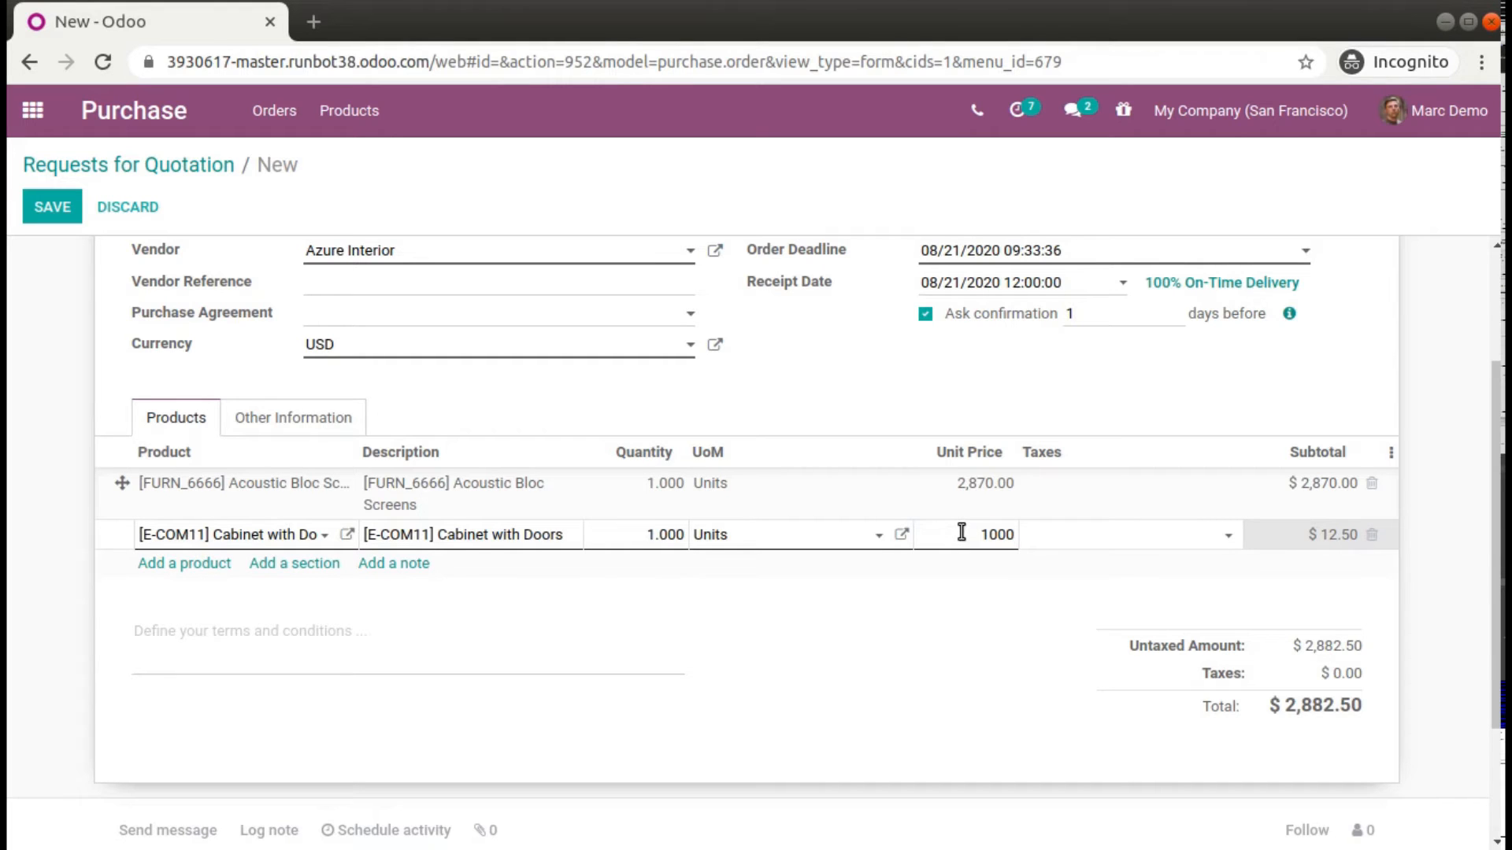
{"action": "left_click", "coordinate": [888, 635]}
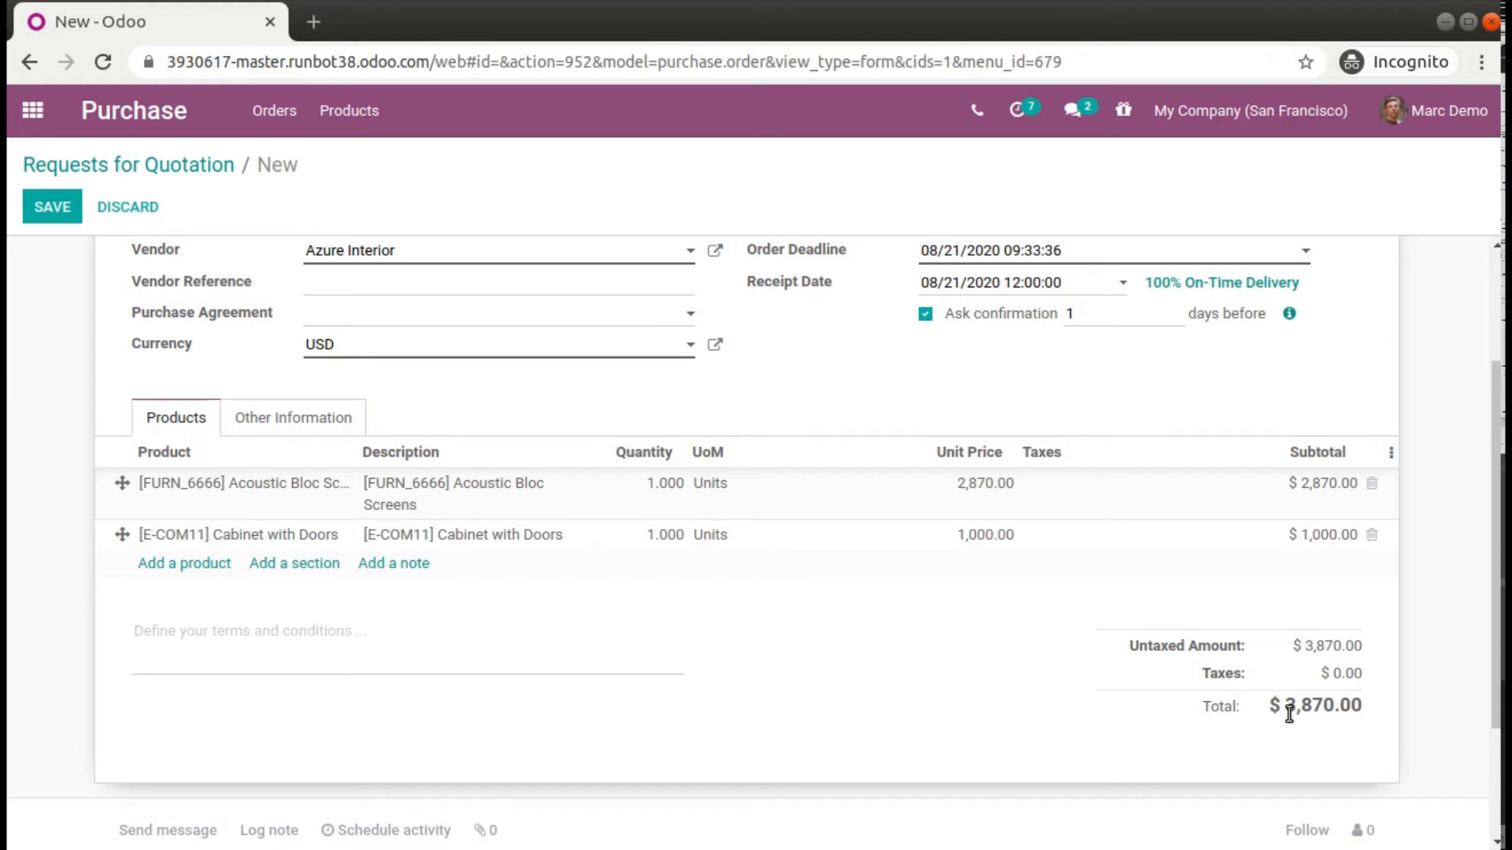
- Save the request for quotation, confirm it as a purchase order and check its approval log
{"action": "left_click", "coordinate": [54, 207]}
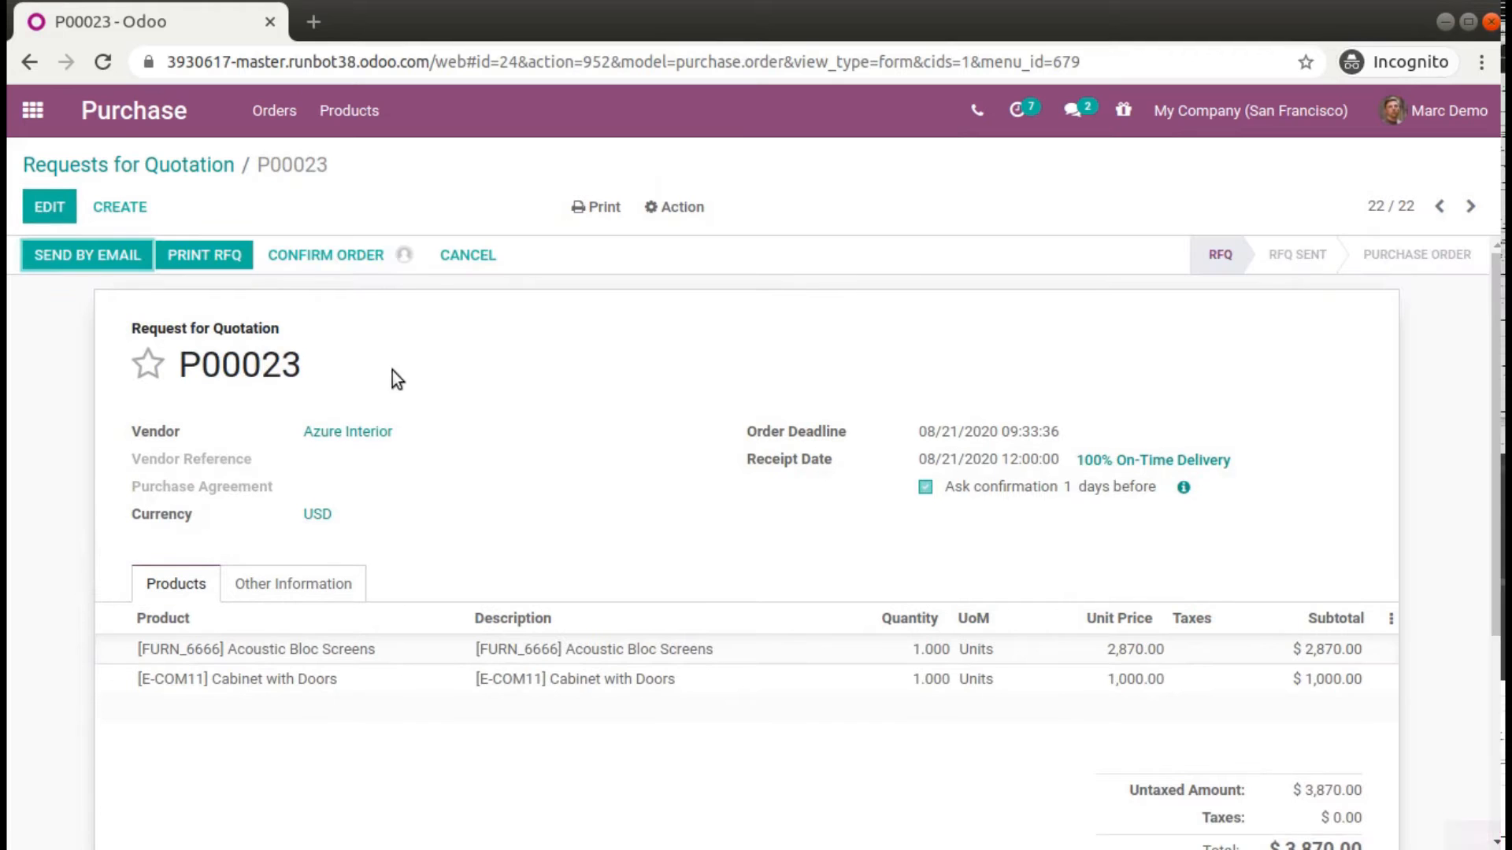
{"action": "left_click", "coordinate": [372, 260]}
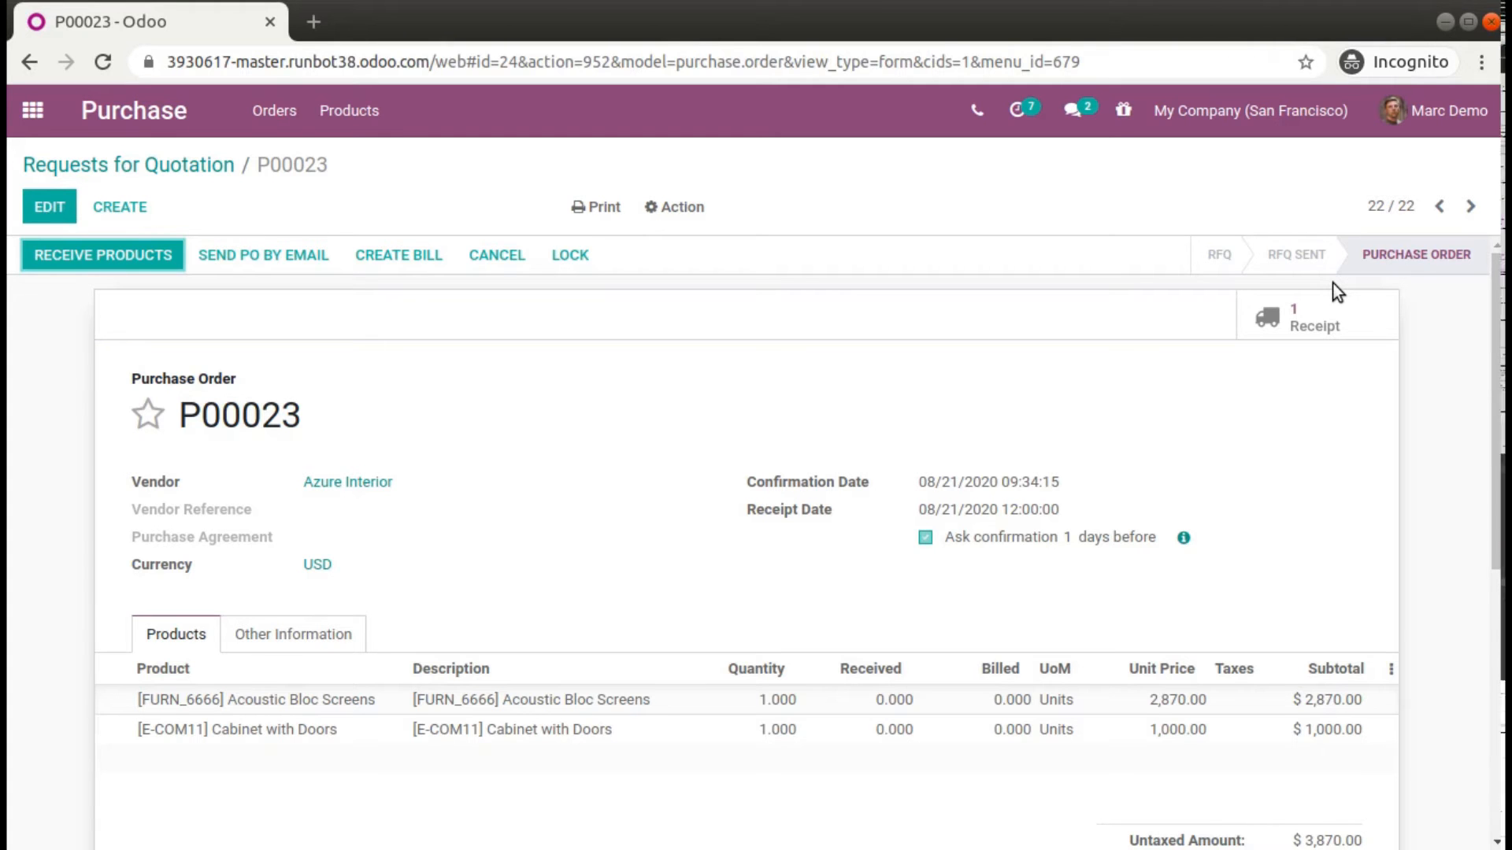
{"action": "scroll", "coordinate": [1342, 472], "scroll_direction": "down", "scroll_amount": 6}
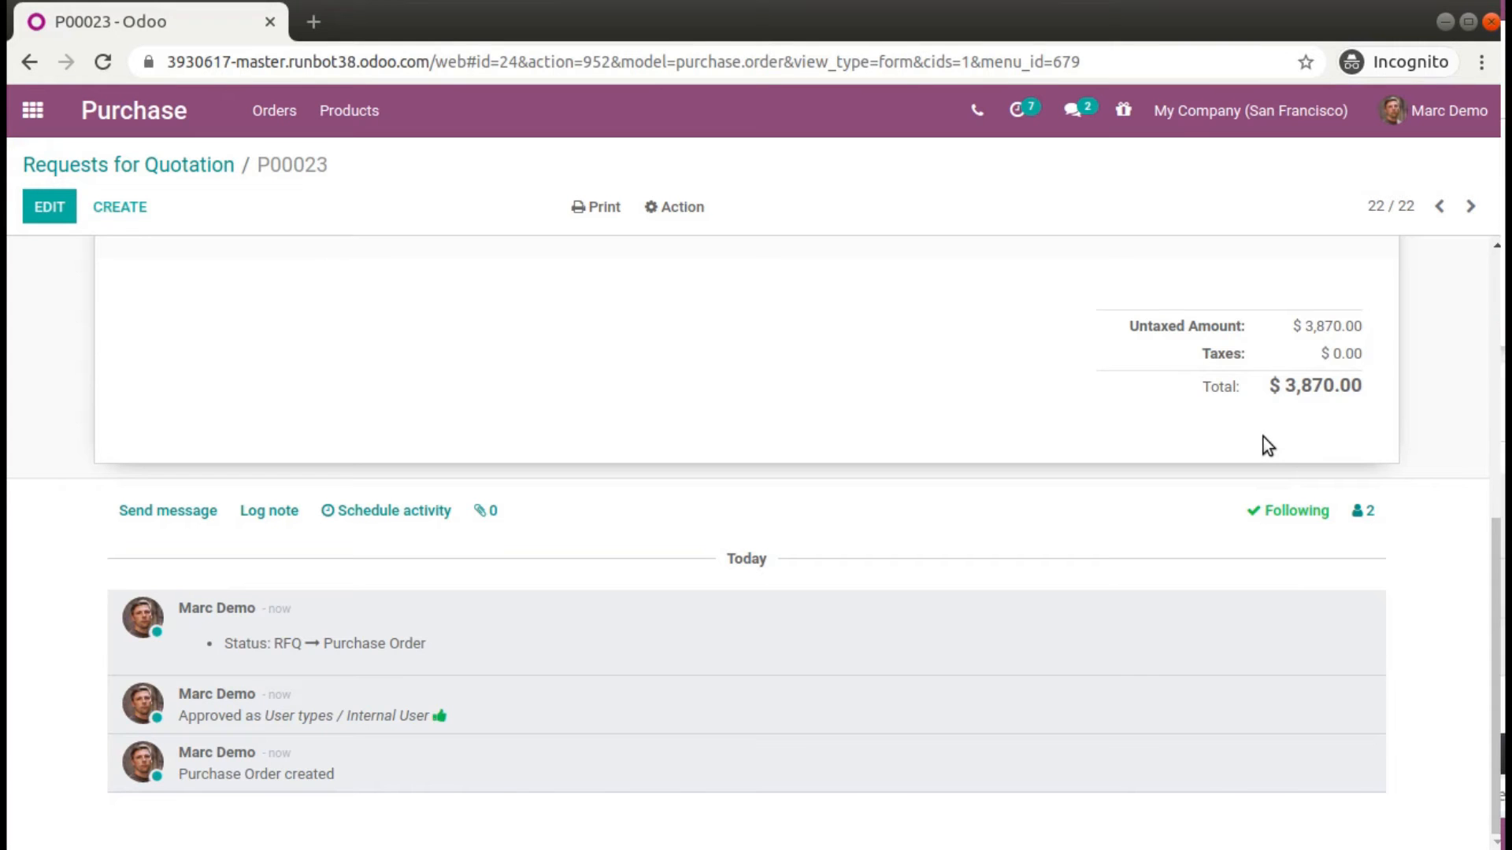
{"action": "scroll", "coordinate": [1263, 446], "scroll_direction": "up", "scroll_amount": 5}
{"action": "scroll", "coordinate": [1221, 465], "scroll_direction": "down", "scroll_amount": 1}
{"action": "scroll", "coordinate": [244, 792], "scroll_direction": "up", "scroll_amount": 3}
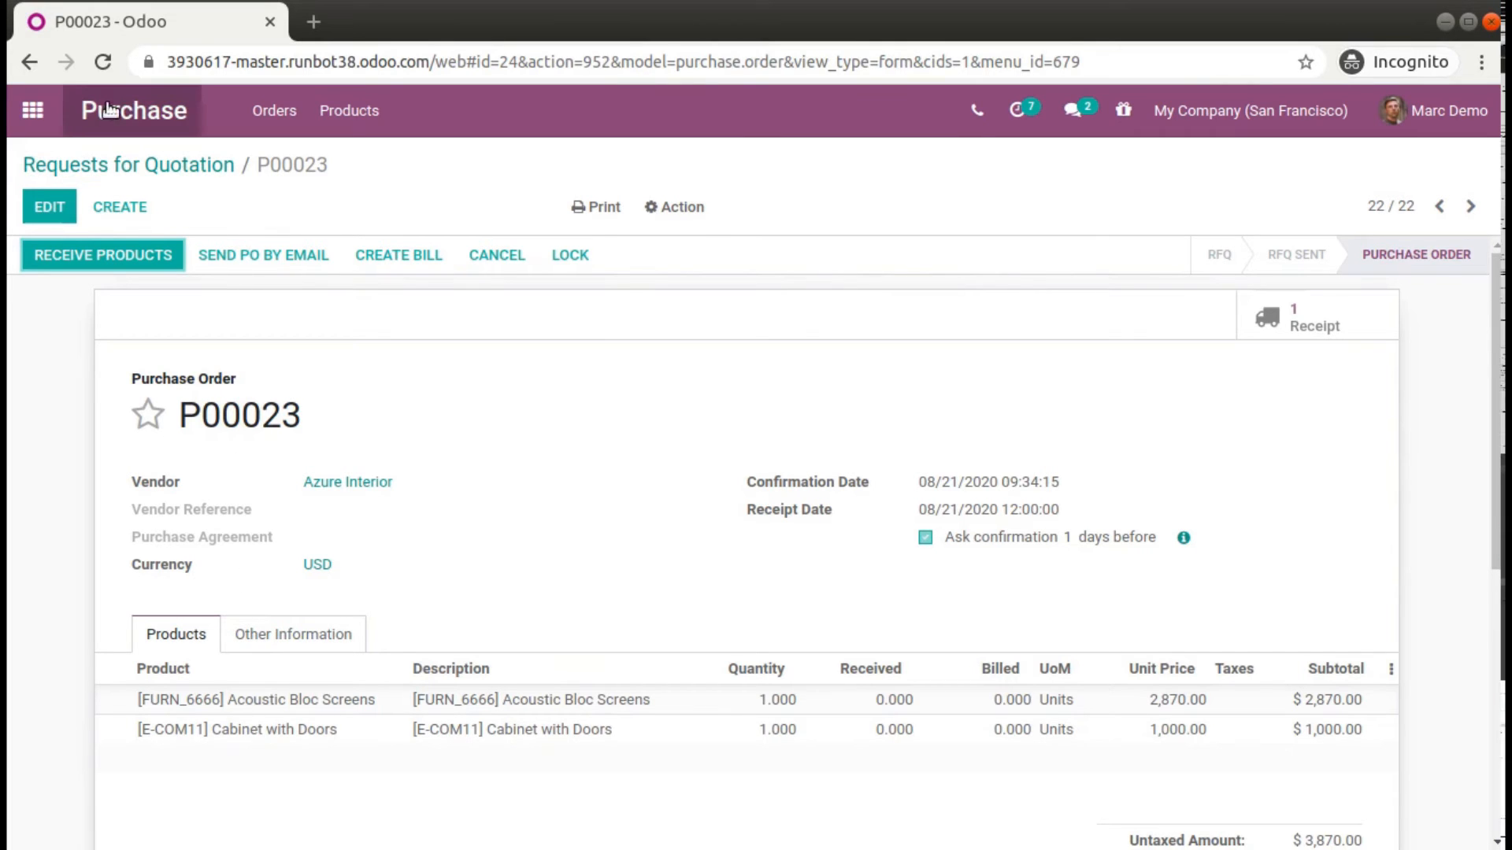
- Switch back to the administrator's browser window and open the first Azure Interior request for quotation in Studio
{"action": "left_click", "coordinate": [16, 151]}
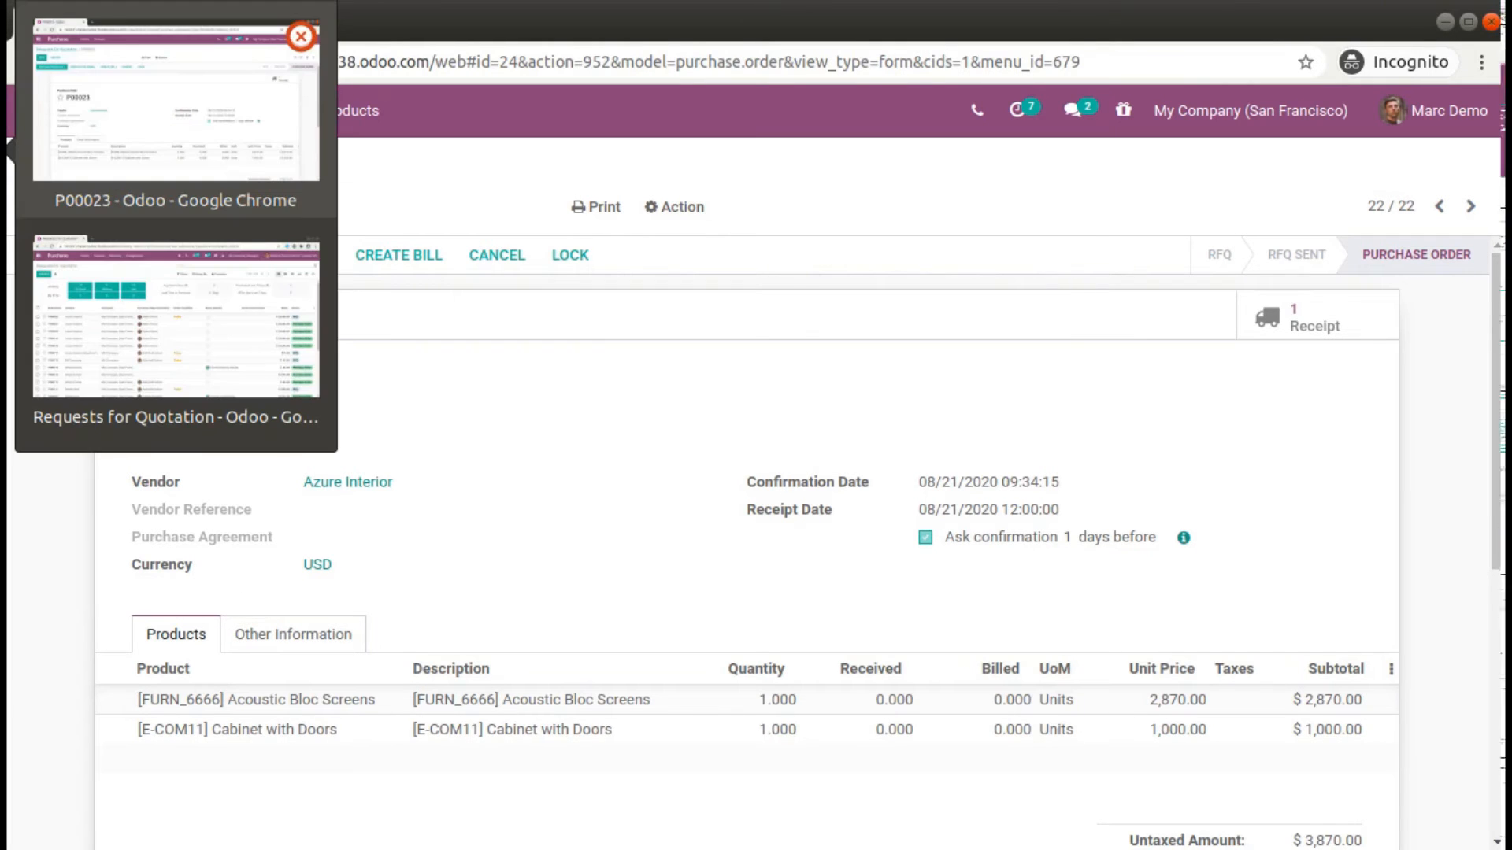
{"action": "left_click", "coordinate": [168, 314]}
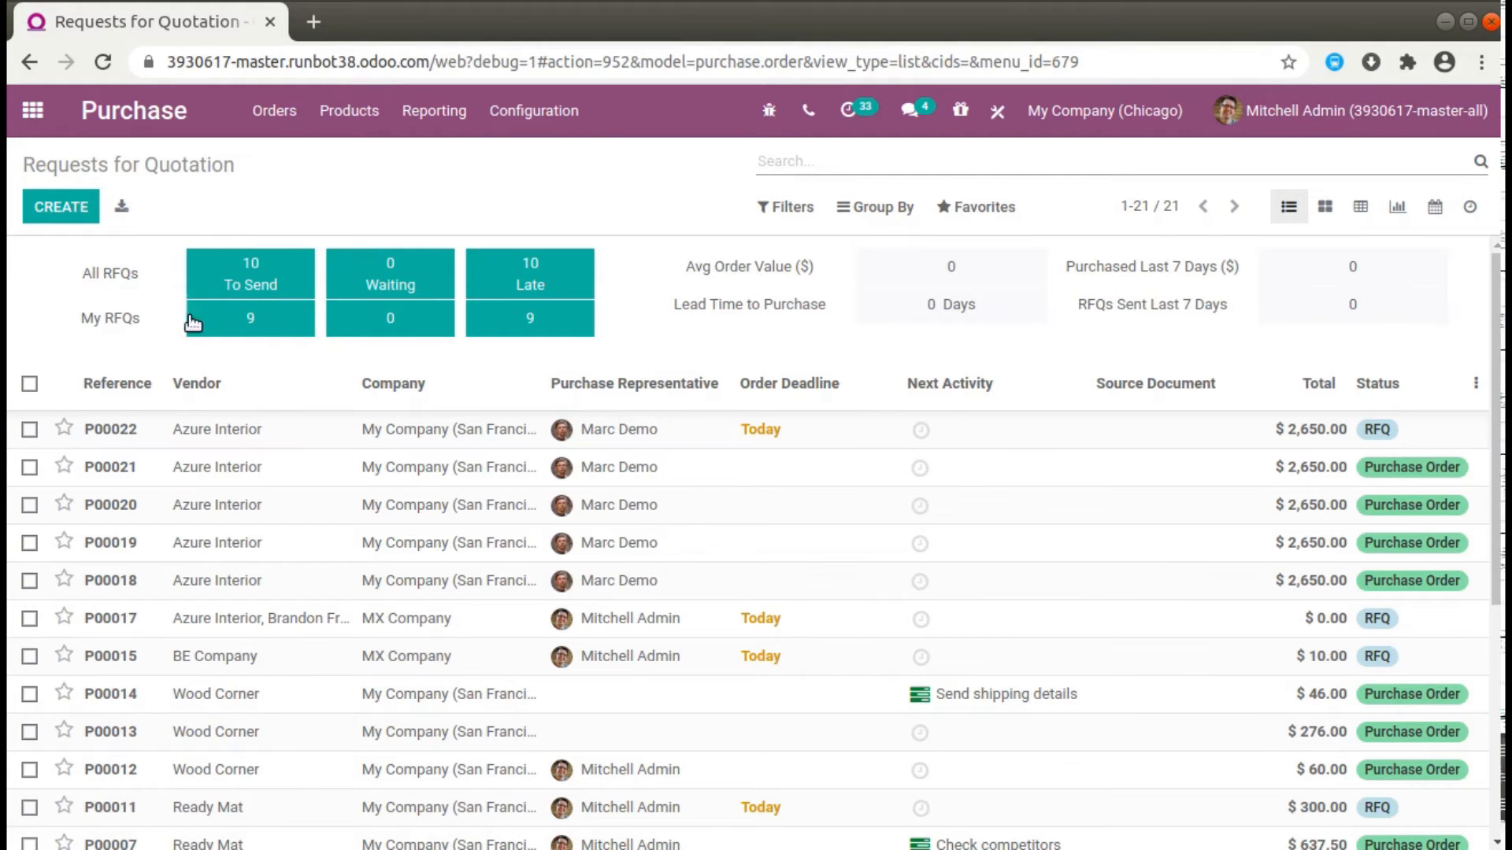
{"action": "left_click", "coordinate": [212, 431]}
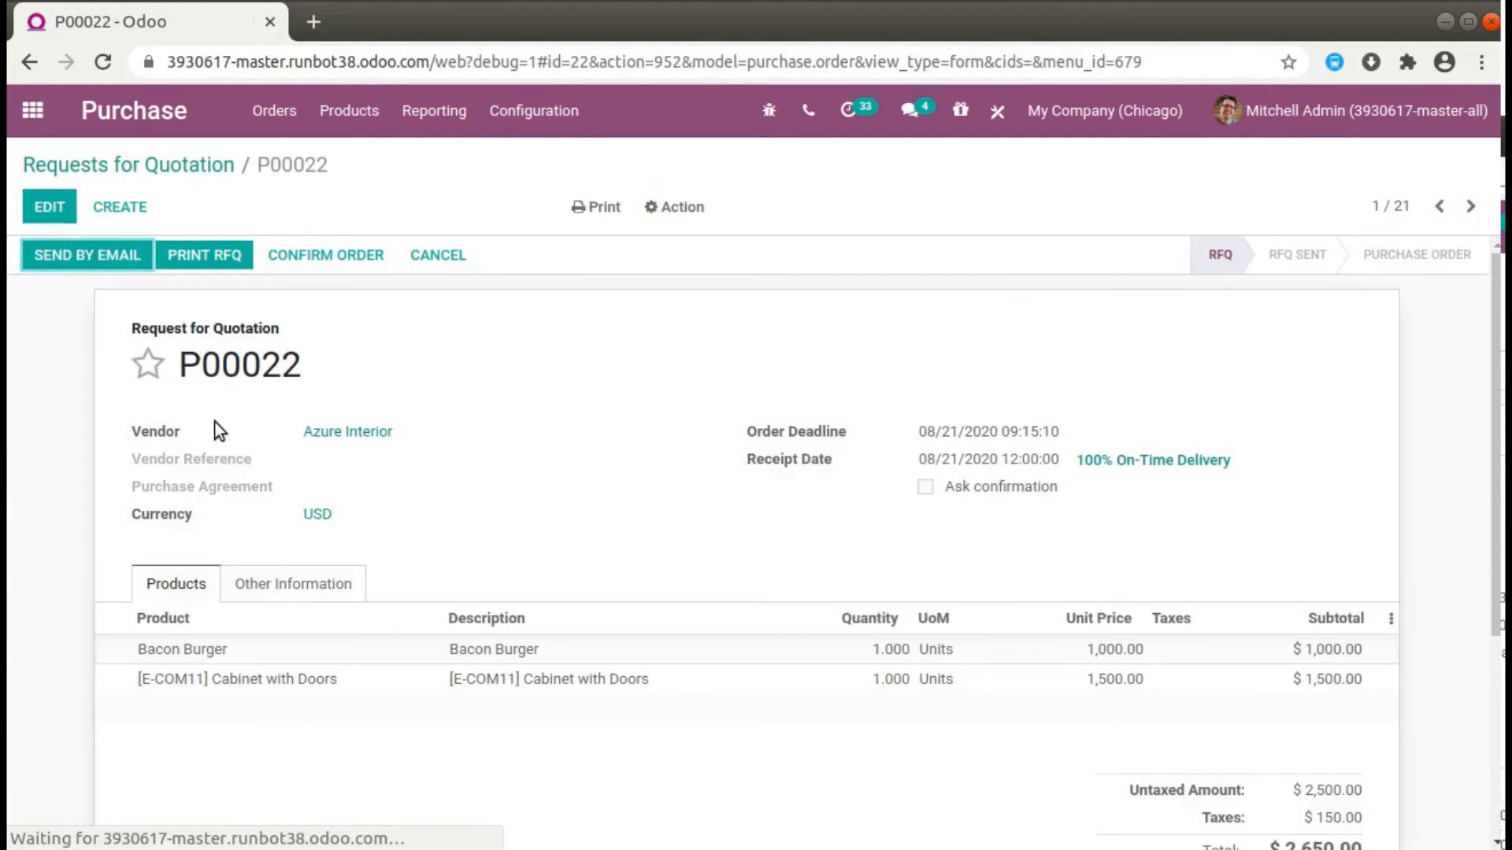
{"action": "left_click", "coordinate": [1007, 113]}
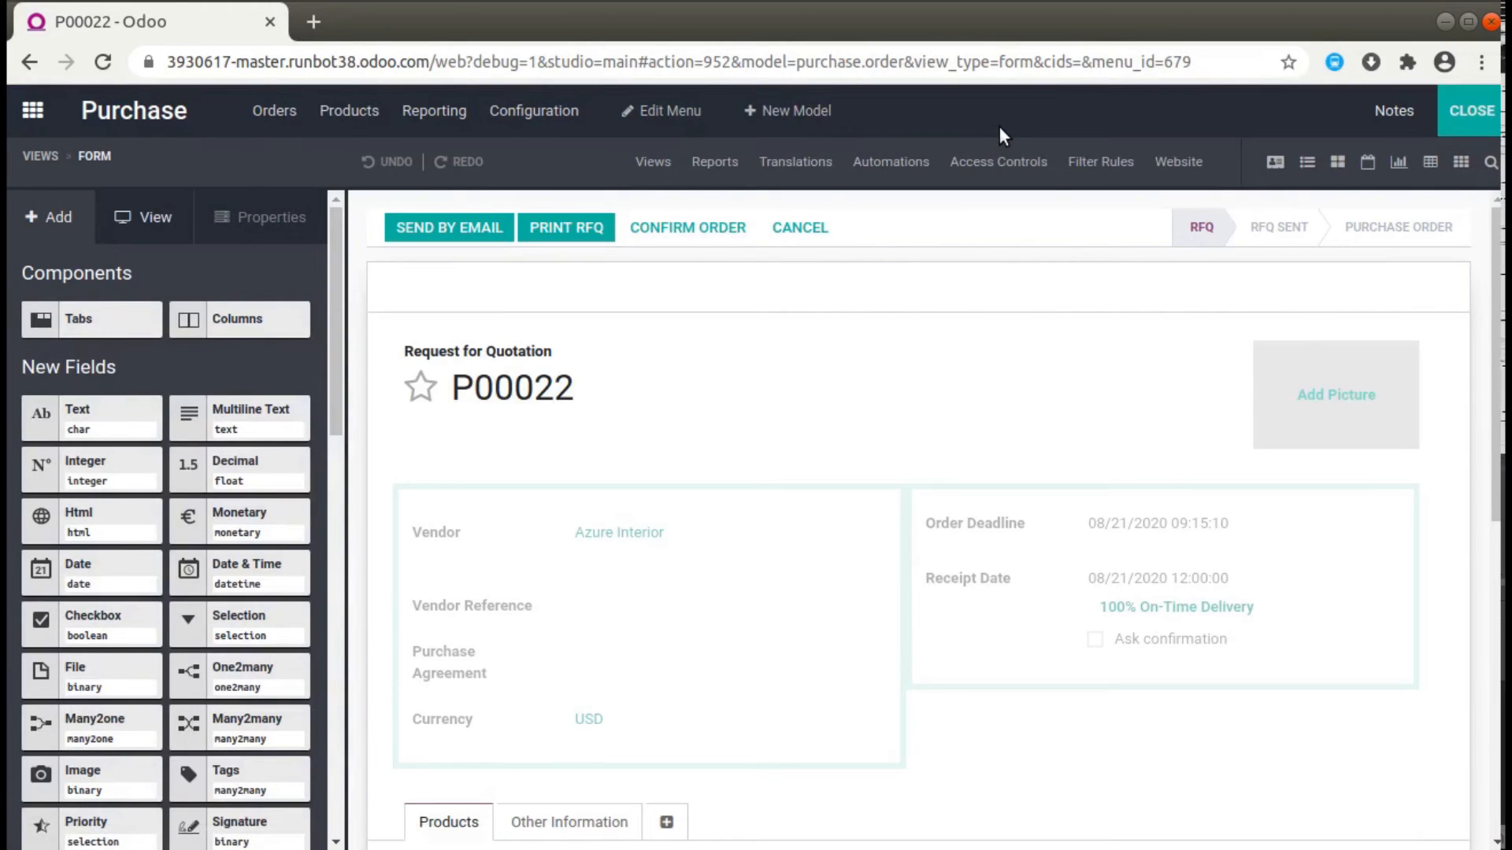
- Enable approval rules for the Confirm Order button on the request for quotation form
{"action": "scroll", "coordinate": [1350, 283], "scroll_direction": "down", "scroll_amount": 10}
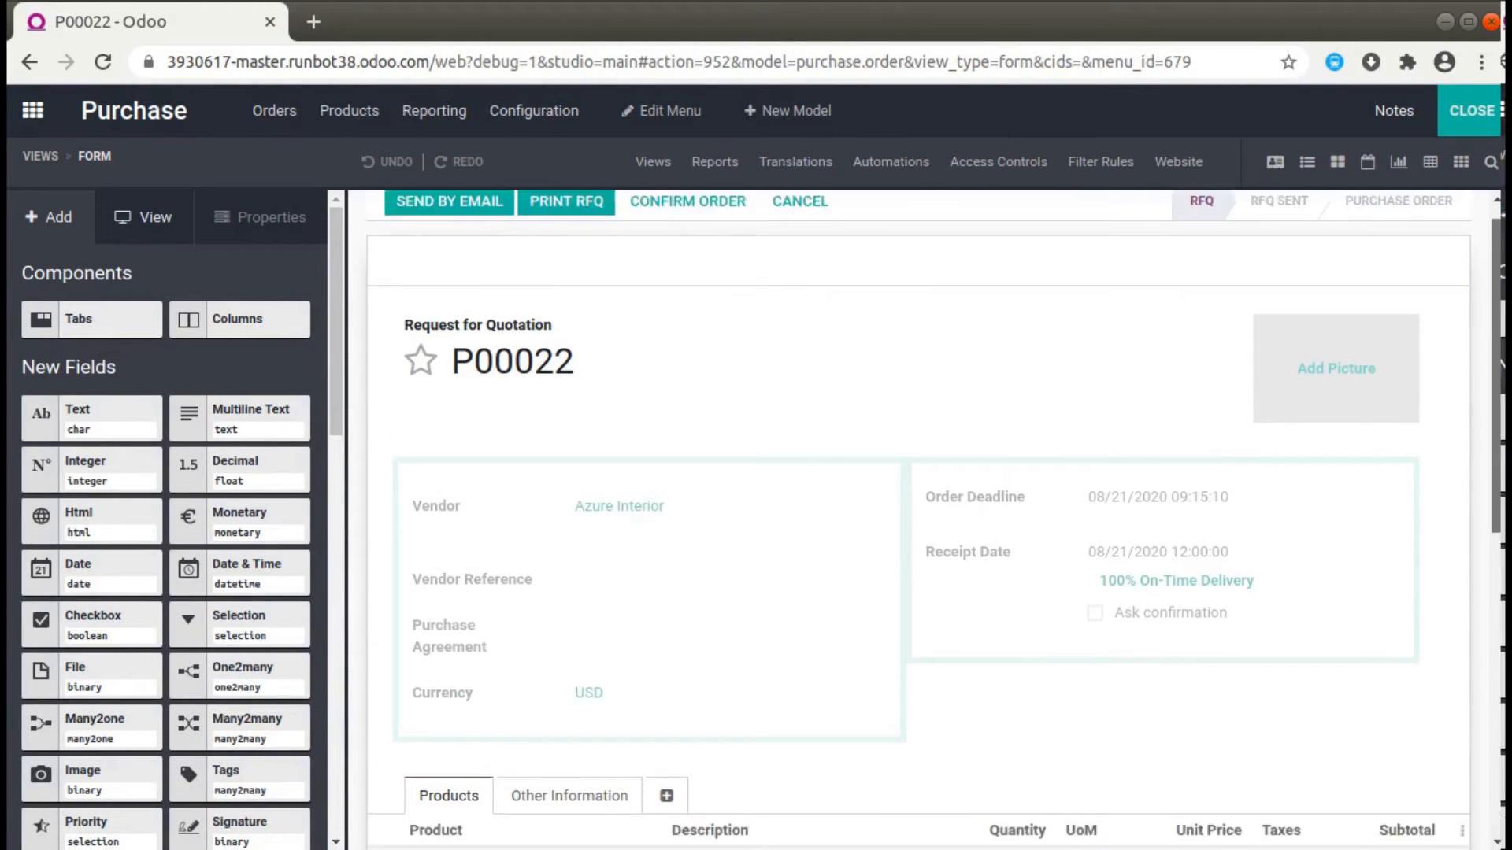
{"action": "scroll", "coordinate": [1349, 283], "scroll_direction": "up", "scroll_amount": 10}
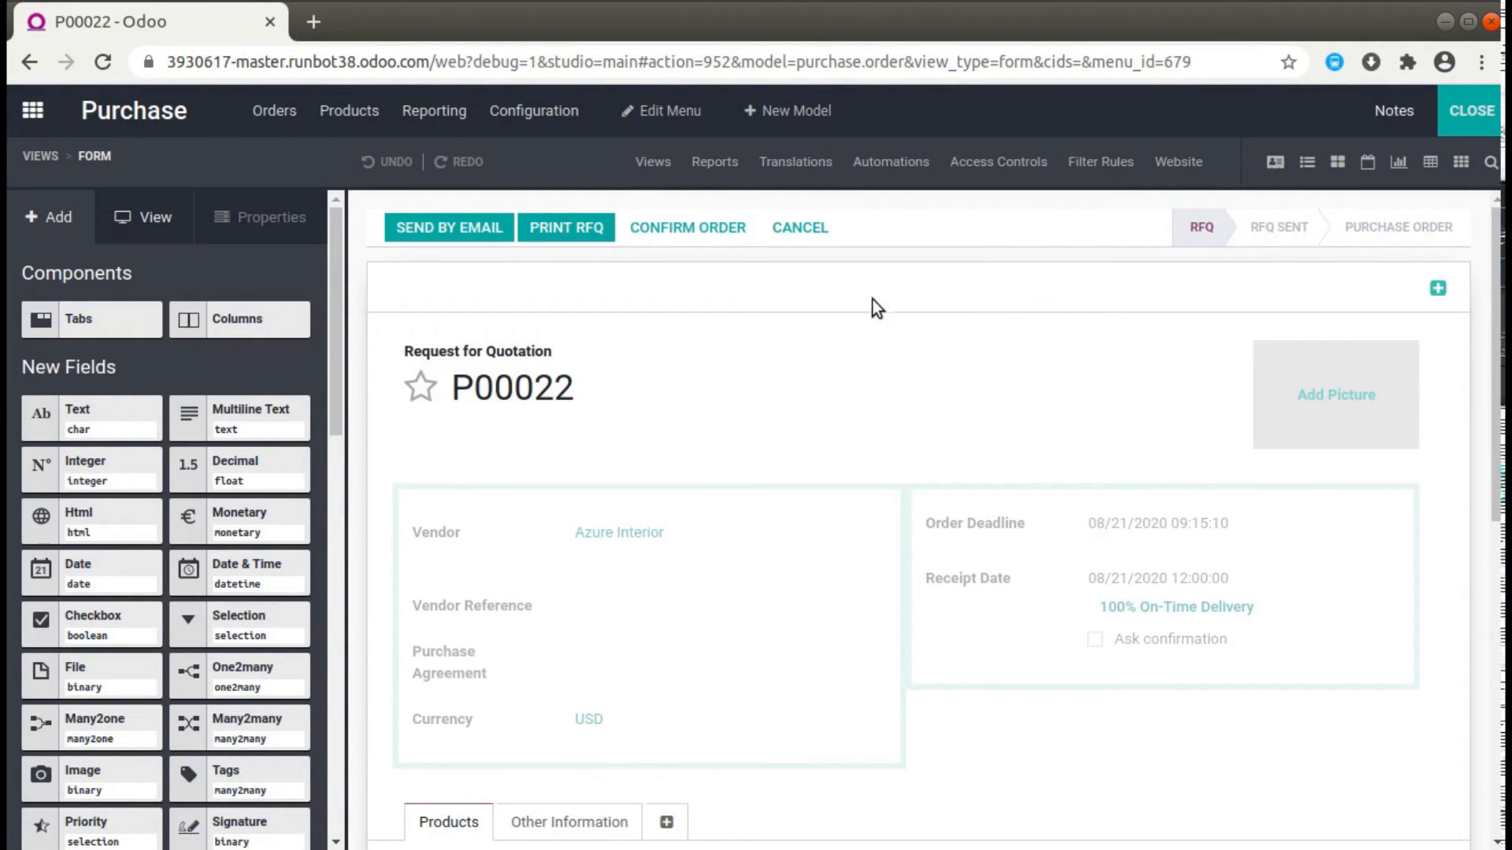
{"action": "left_click", "coordinate": [696, 229]}
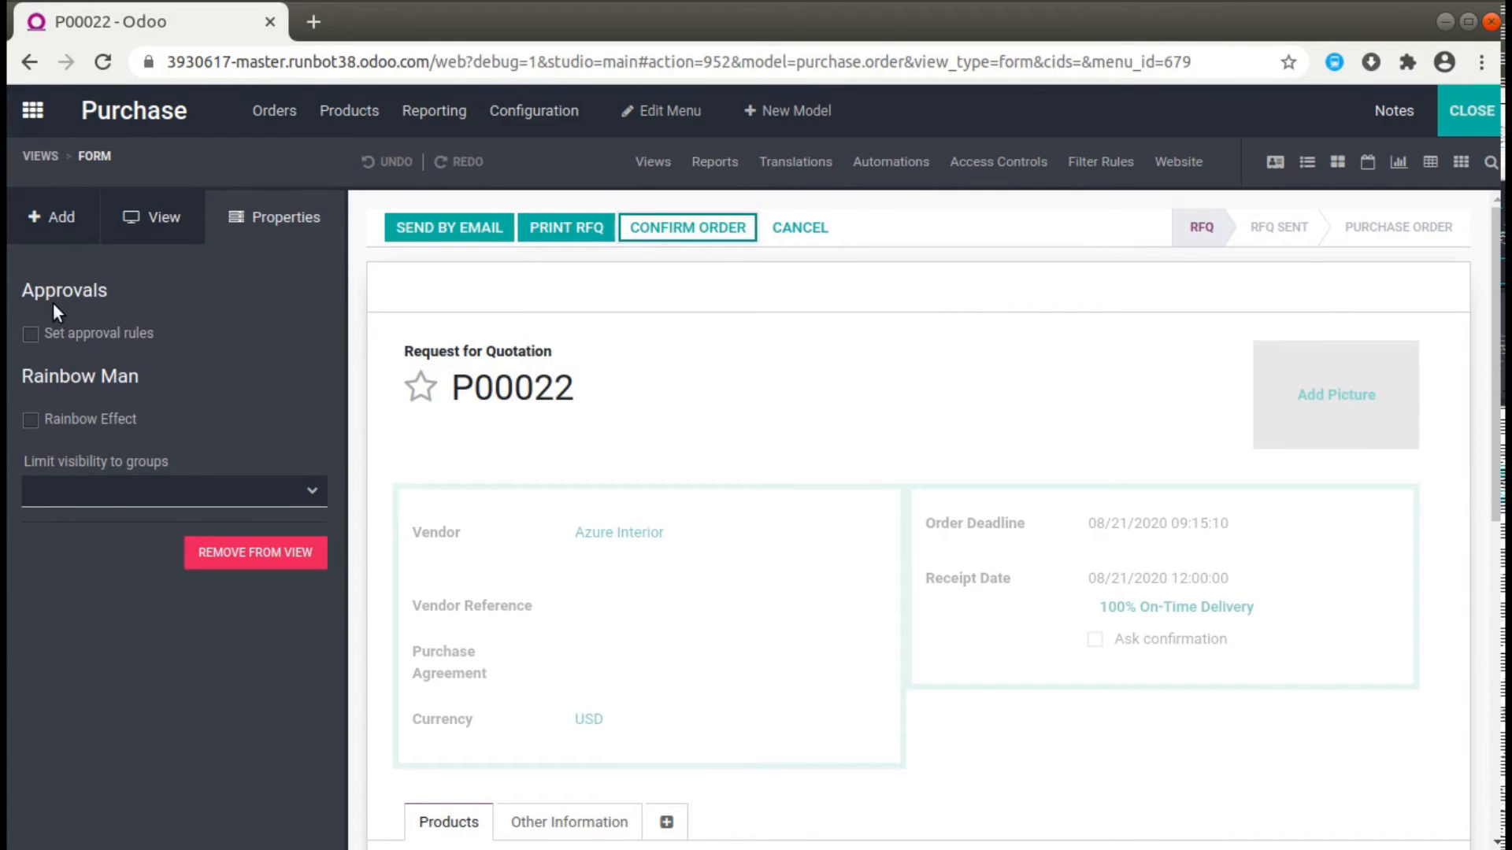
{"action": "left_click", "coordinate": [31, 335]}
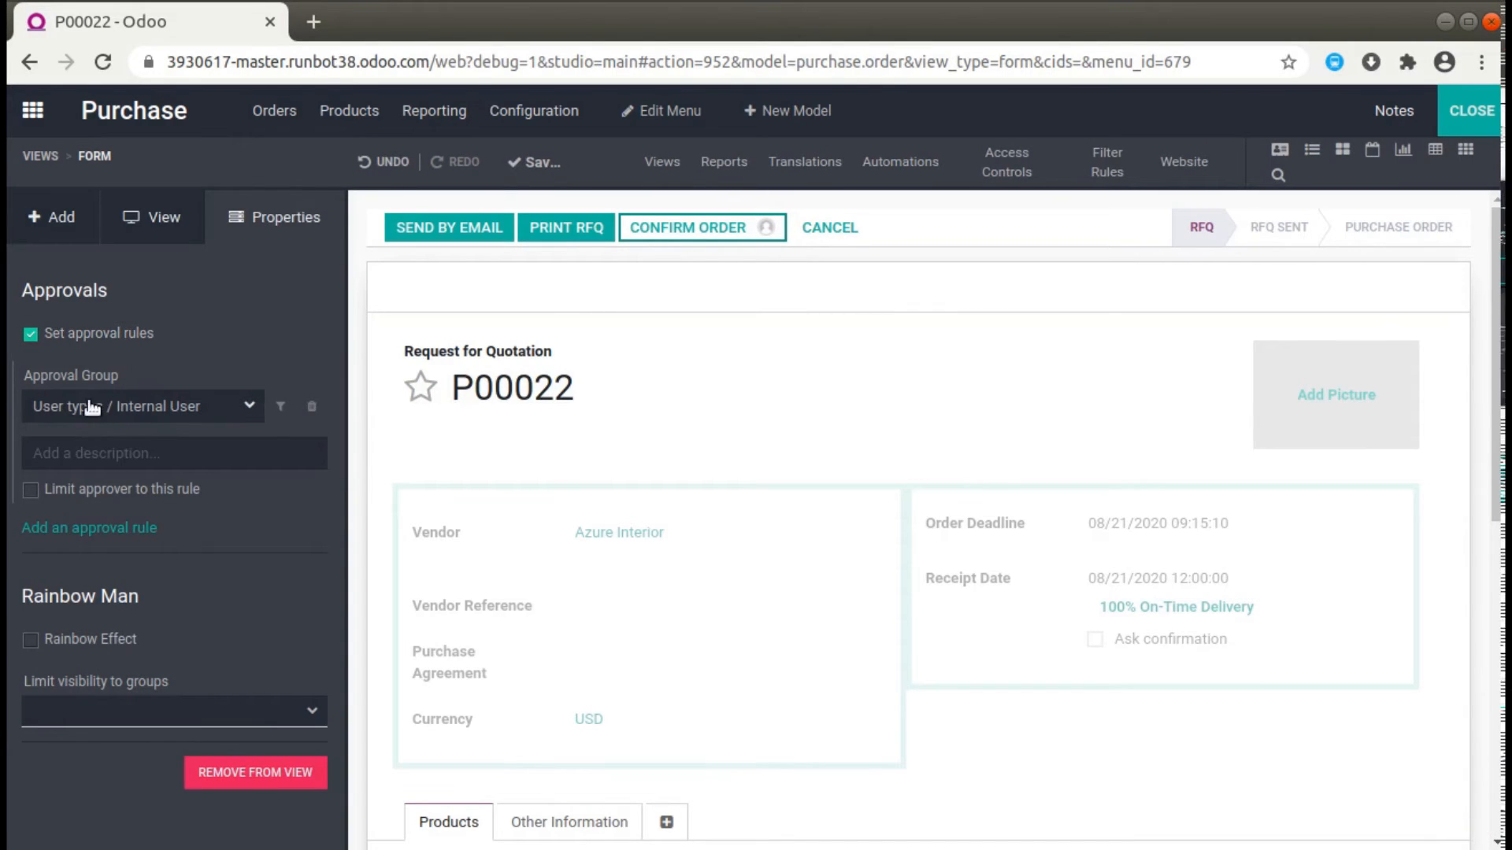
- Try to change the approval group of the Confirm Order rule to Purchase / Administrator
{"action": "left_click", "coordinate": [191, 418]}
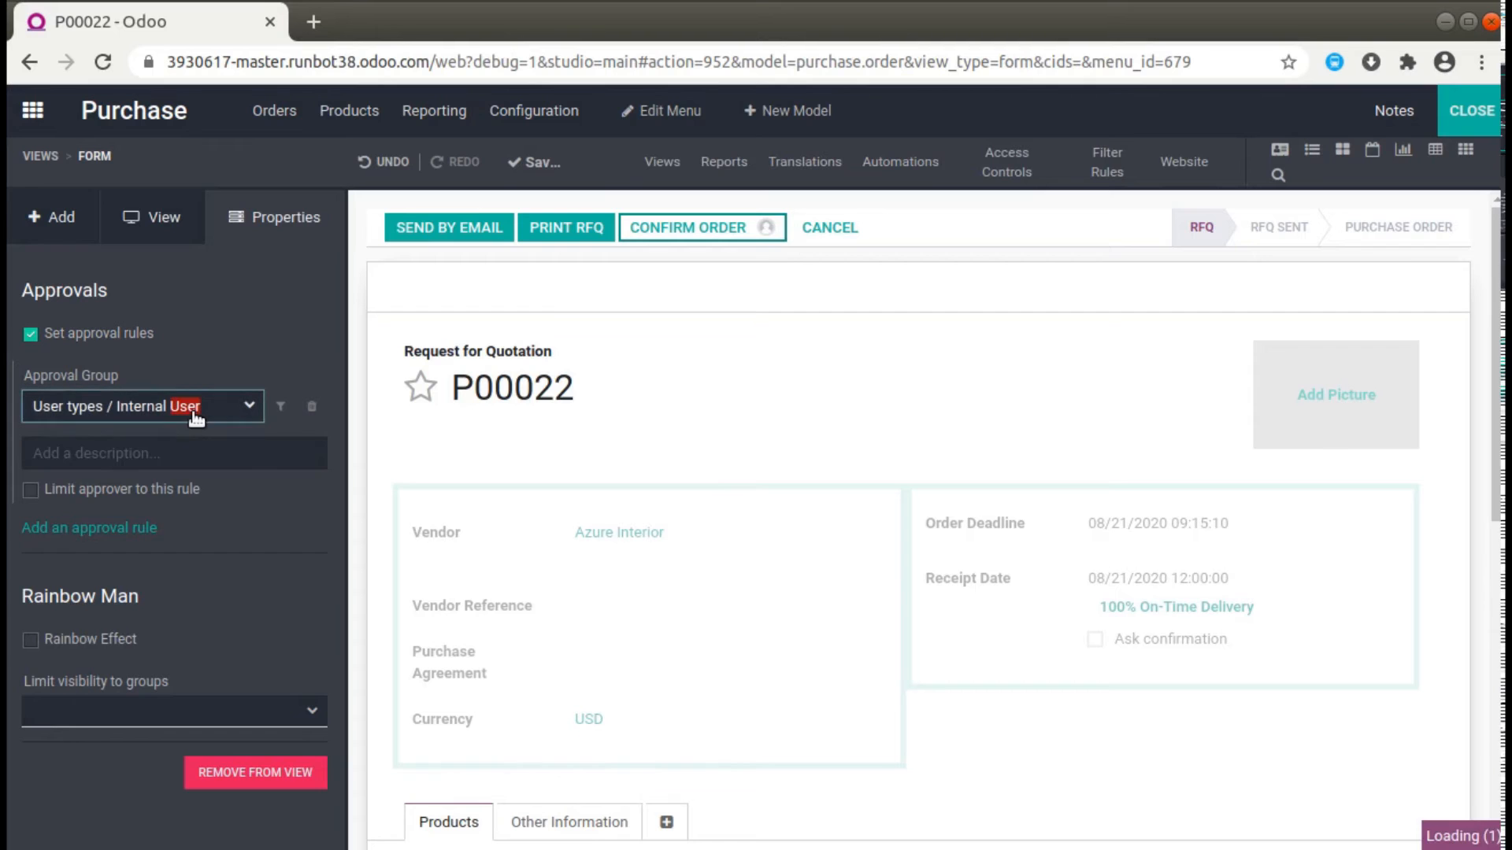
{"action": "type", "text": "purchas"}
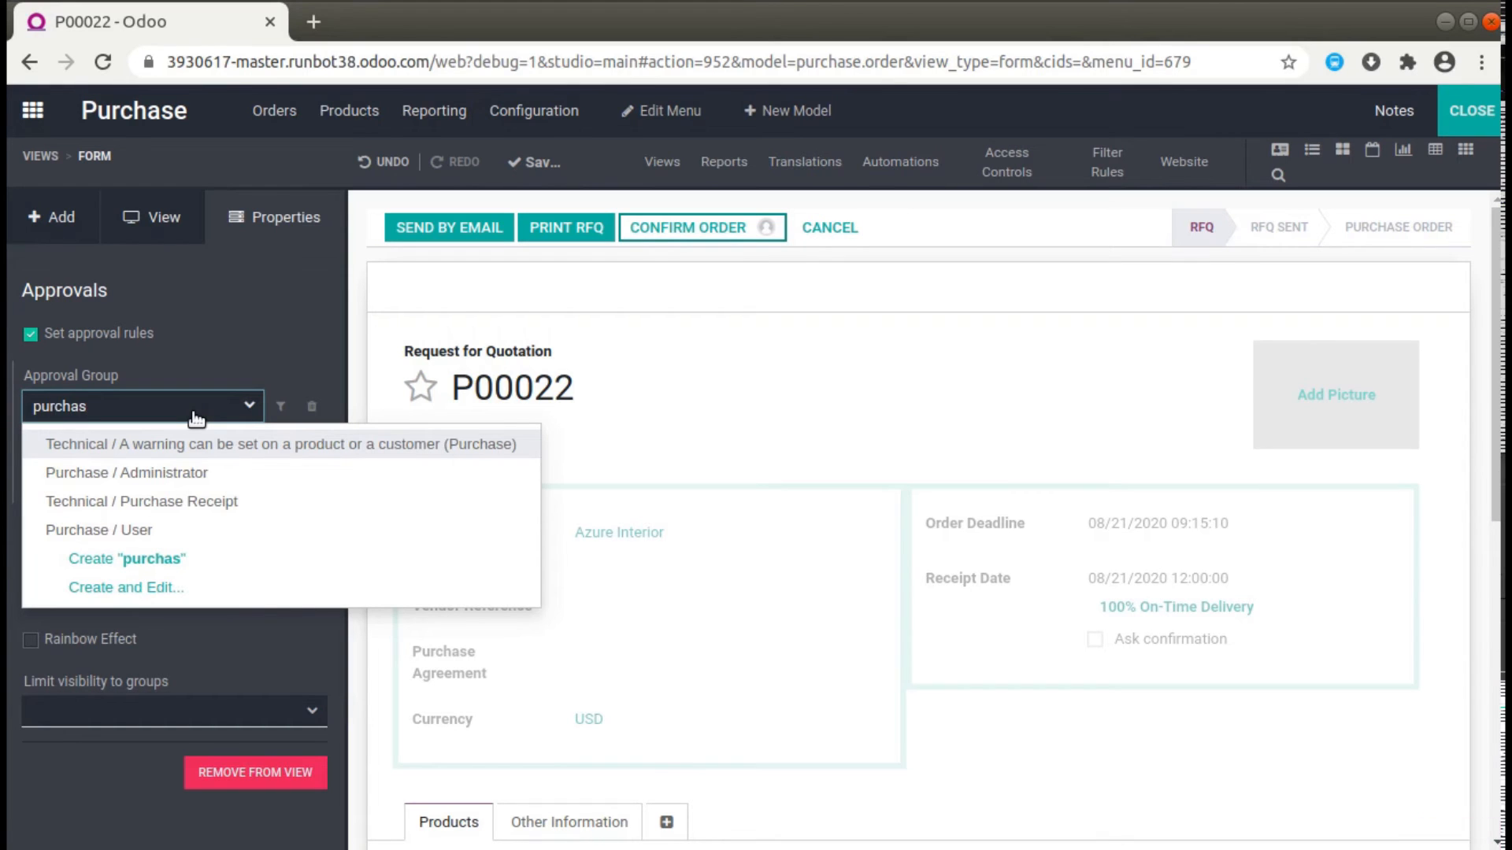
{"action": "left_click", "coordinate": [126, 475]}
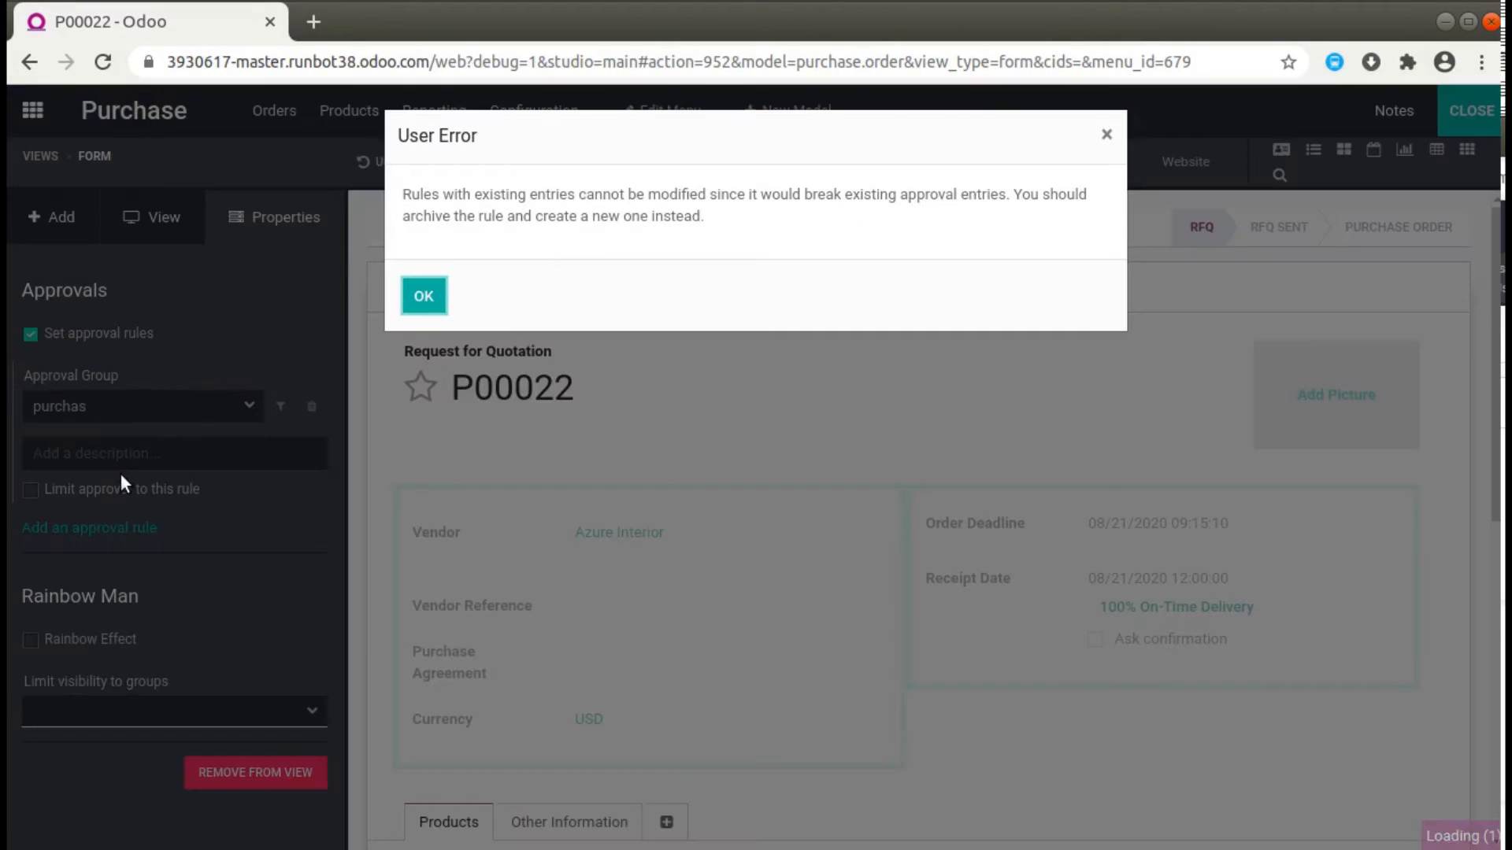
{"action": "left_click", "coordinate": [428, 291]}
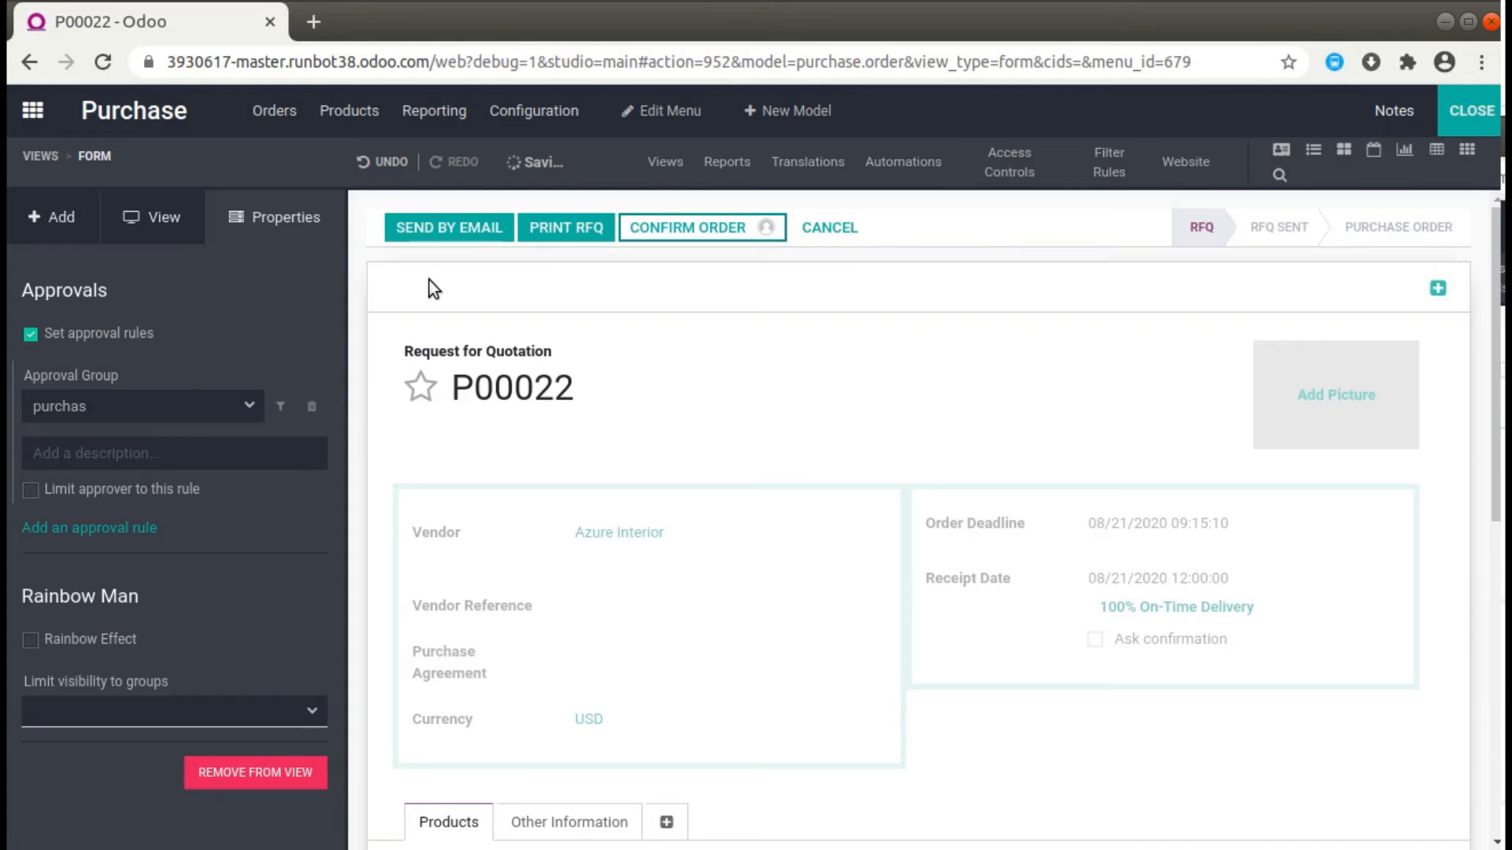
- Delete the Confirm Order button's existing approval rule and add a new one with Purchase / Administrator as its approval group
{"action": "left_click", "coordinate": [311, 410]}
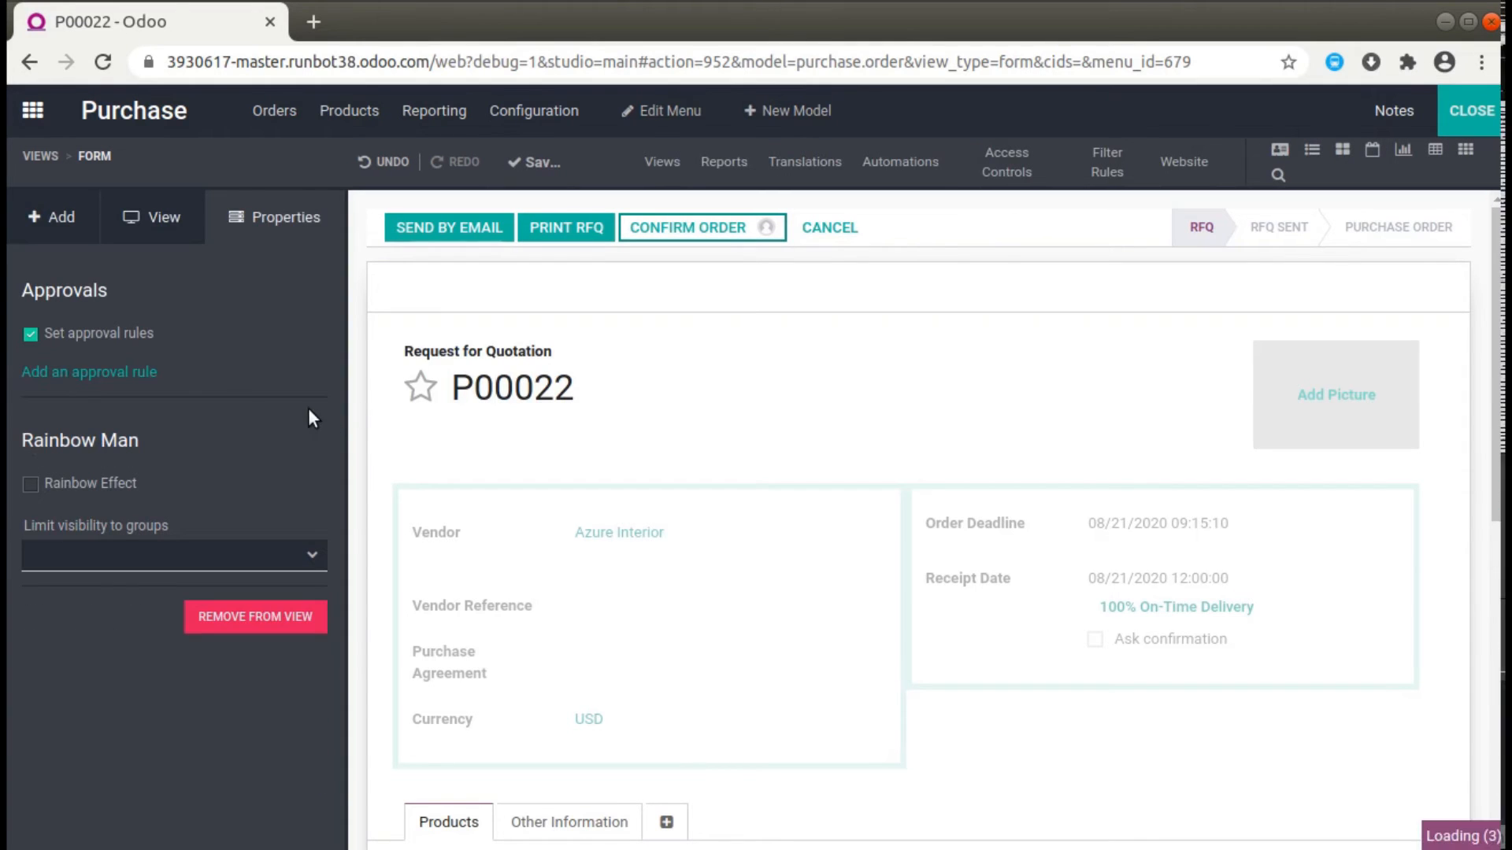
{"action": "left_click", "coordinate": [77, 376]}
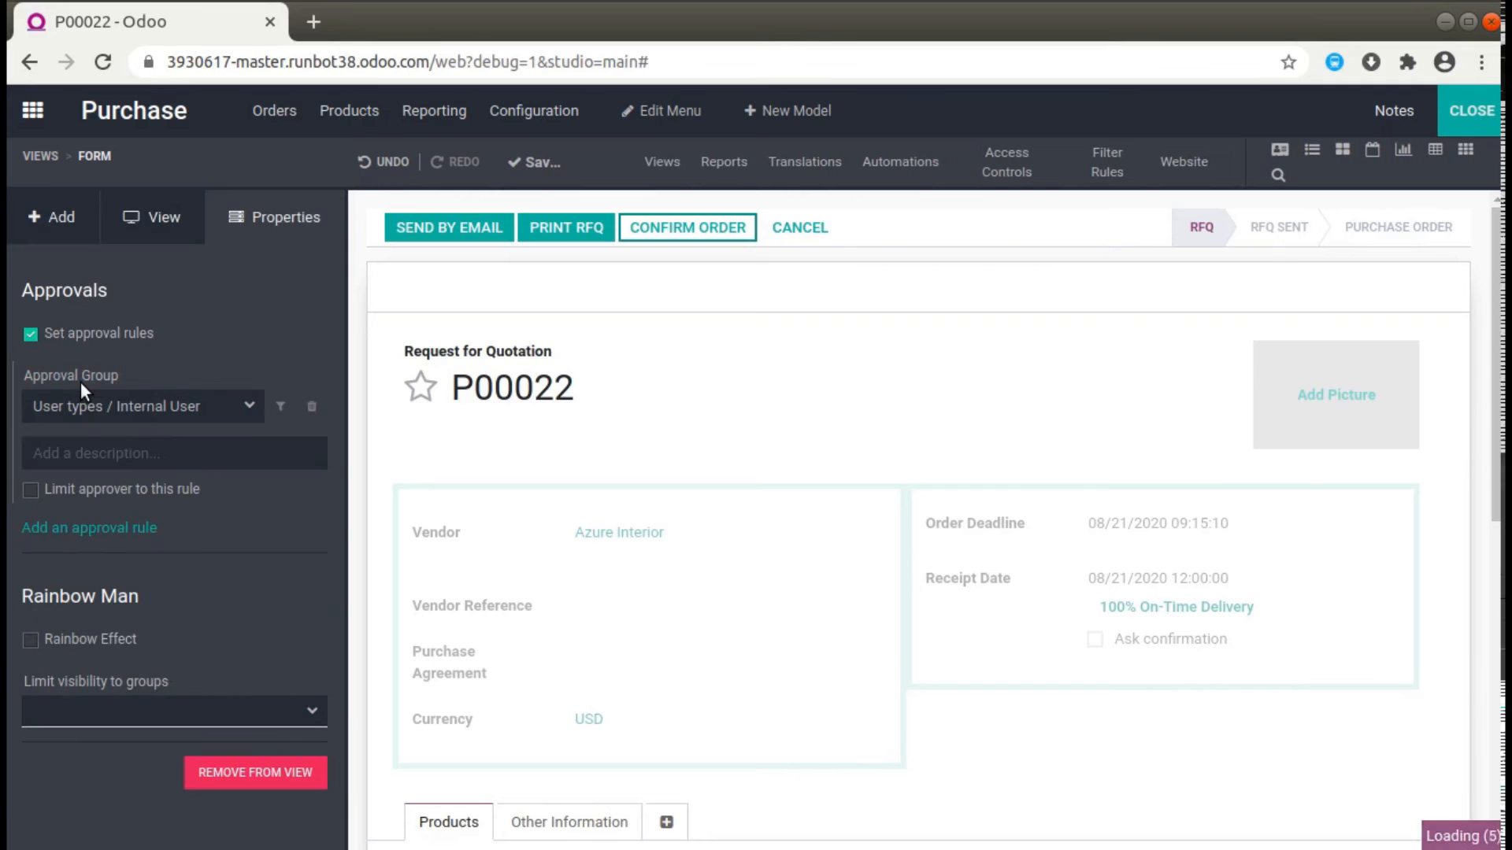
{"action": "left_click", "coordinate": [211, 410]}
{"action": "type", "text": "p"}
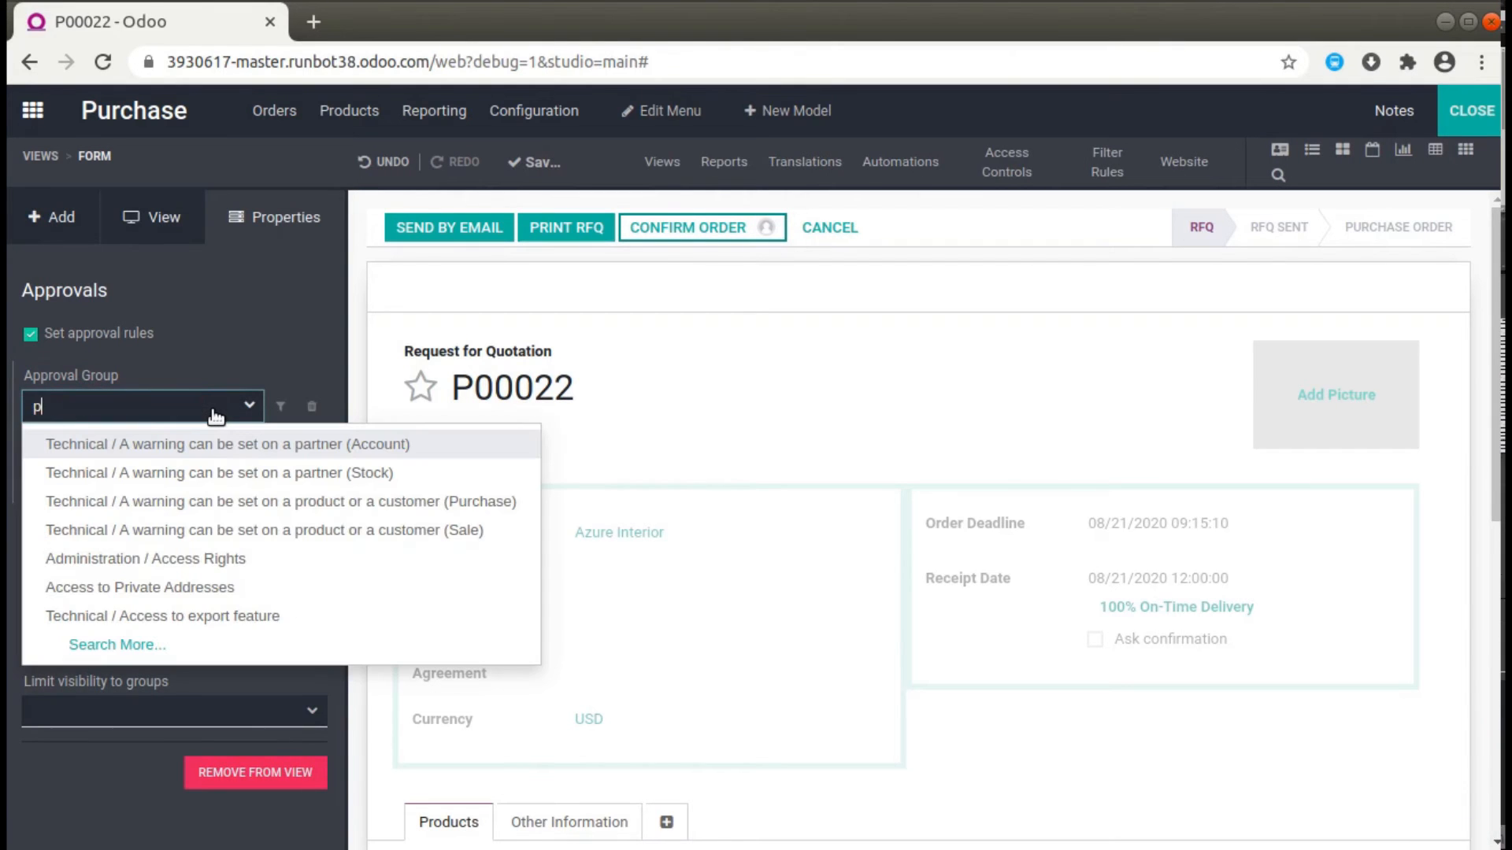
{"action": "type", "text": "urc"}
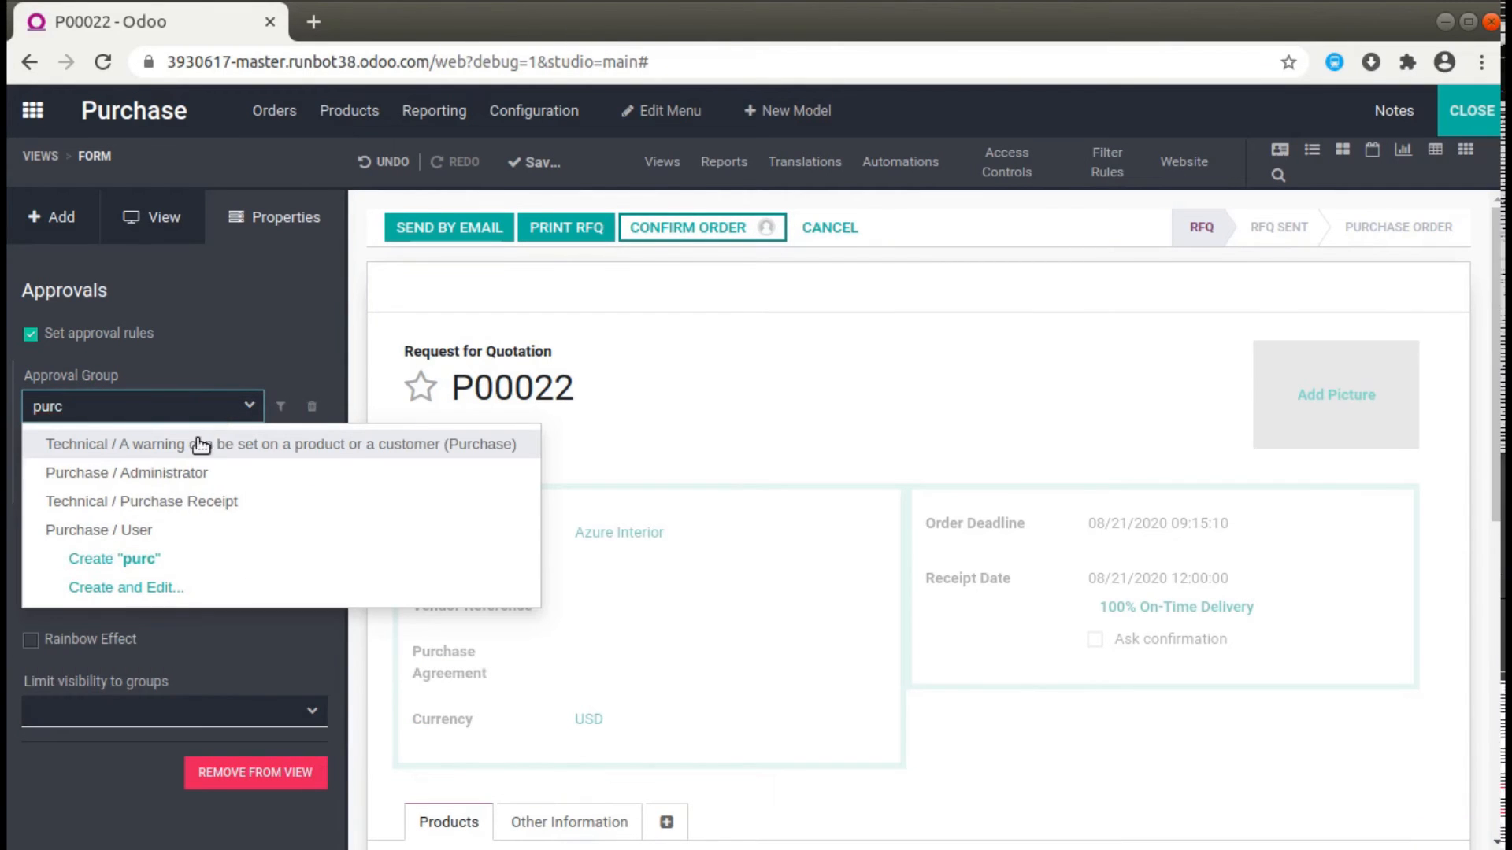
{"action": "left_click", "coordinate": [171, 476]}
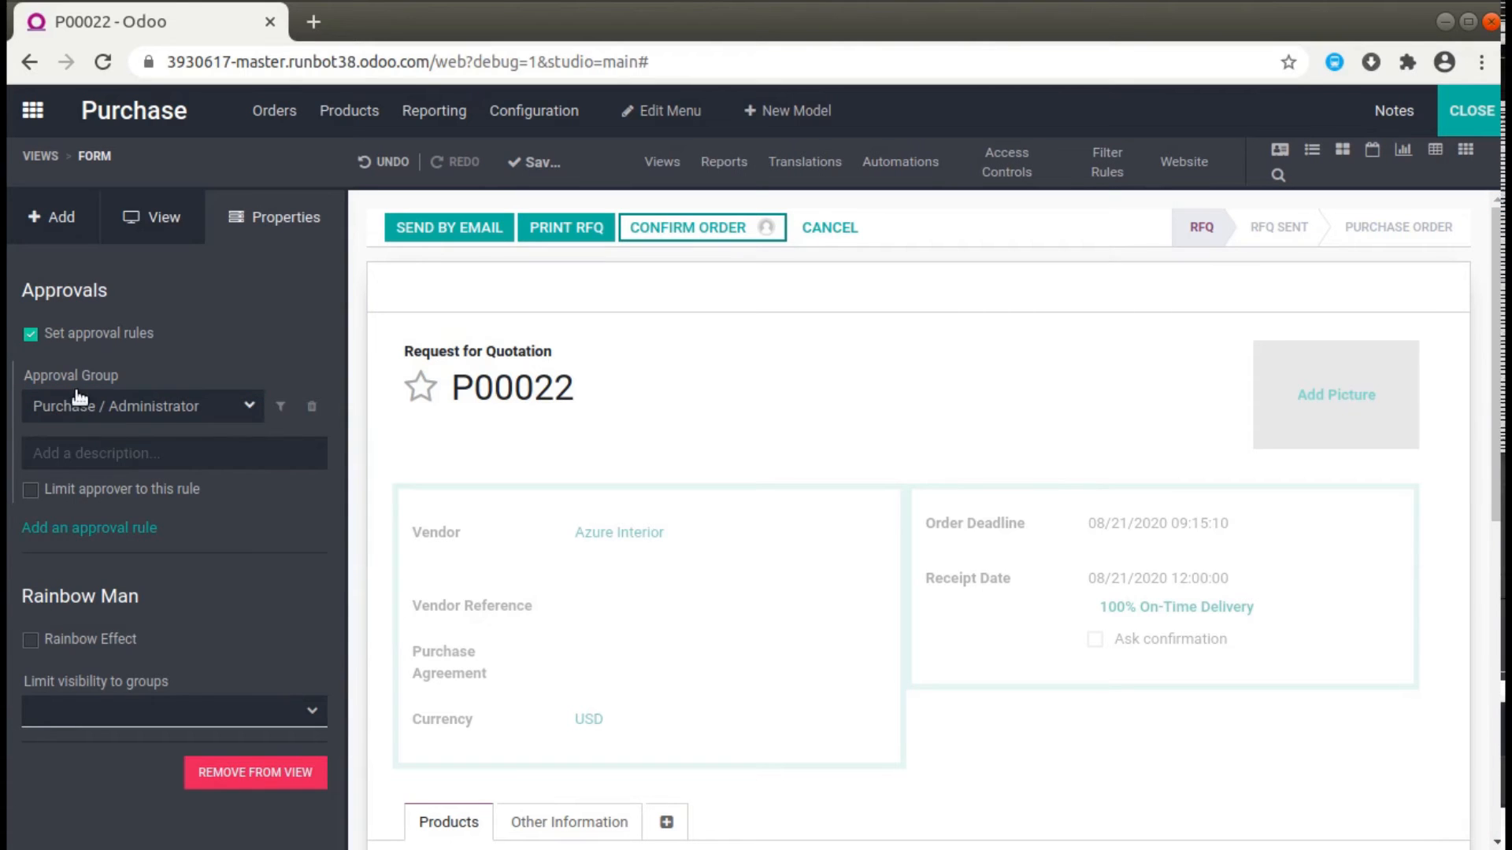
- Add a condition to the approval rule so it applies only when Total is >= 2000, and save it
{"action": "left_click", "coordinate": [276, 408]}
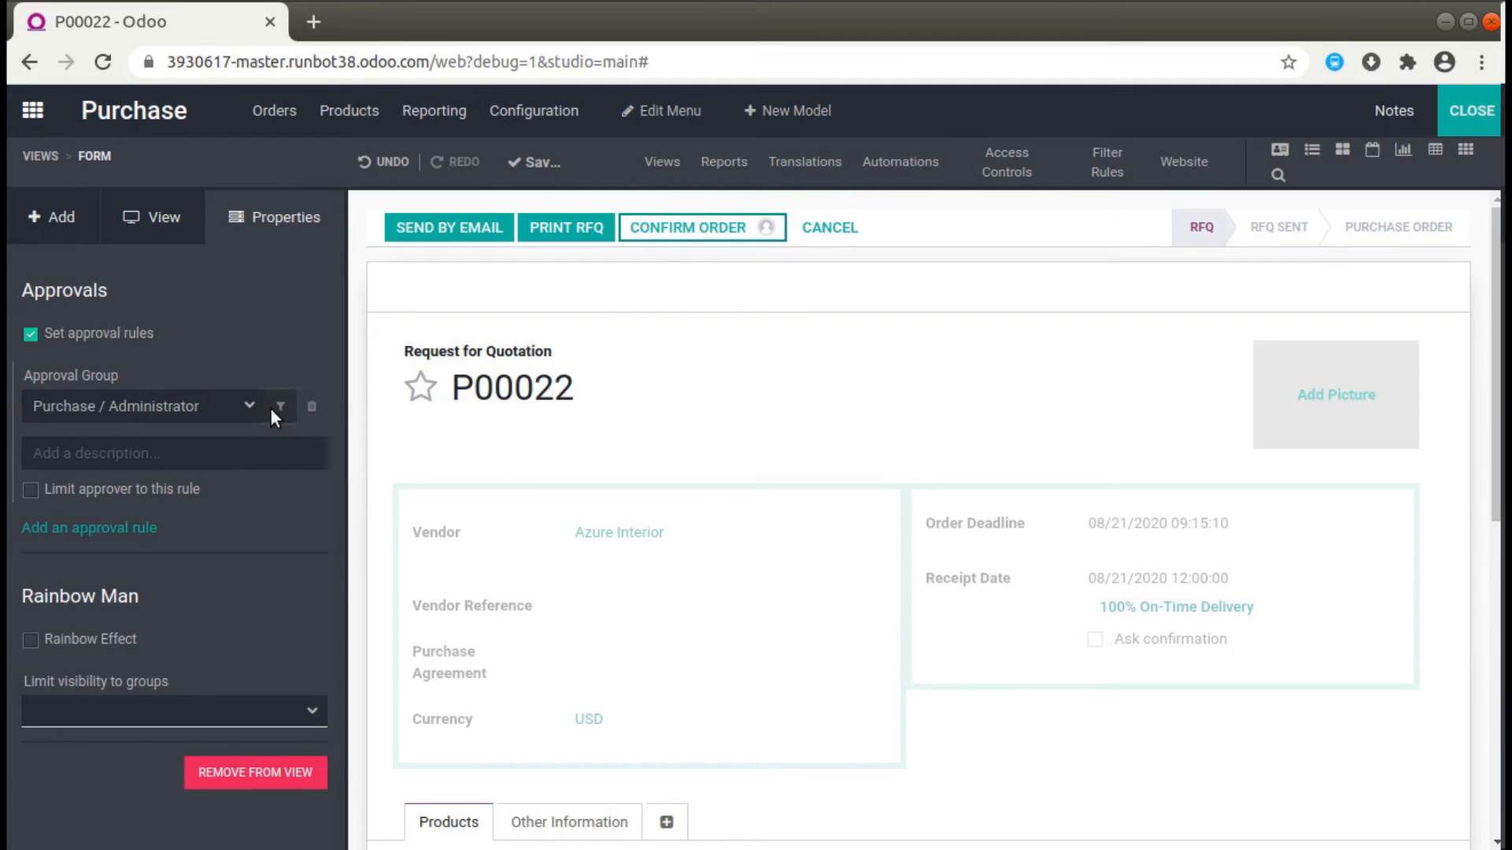
{"action": "left_click", "coordinate": [531, 240]}
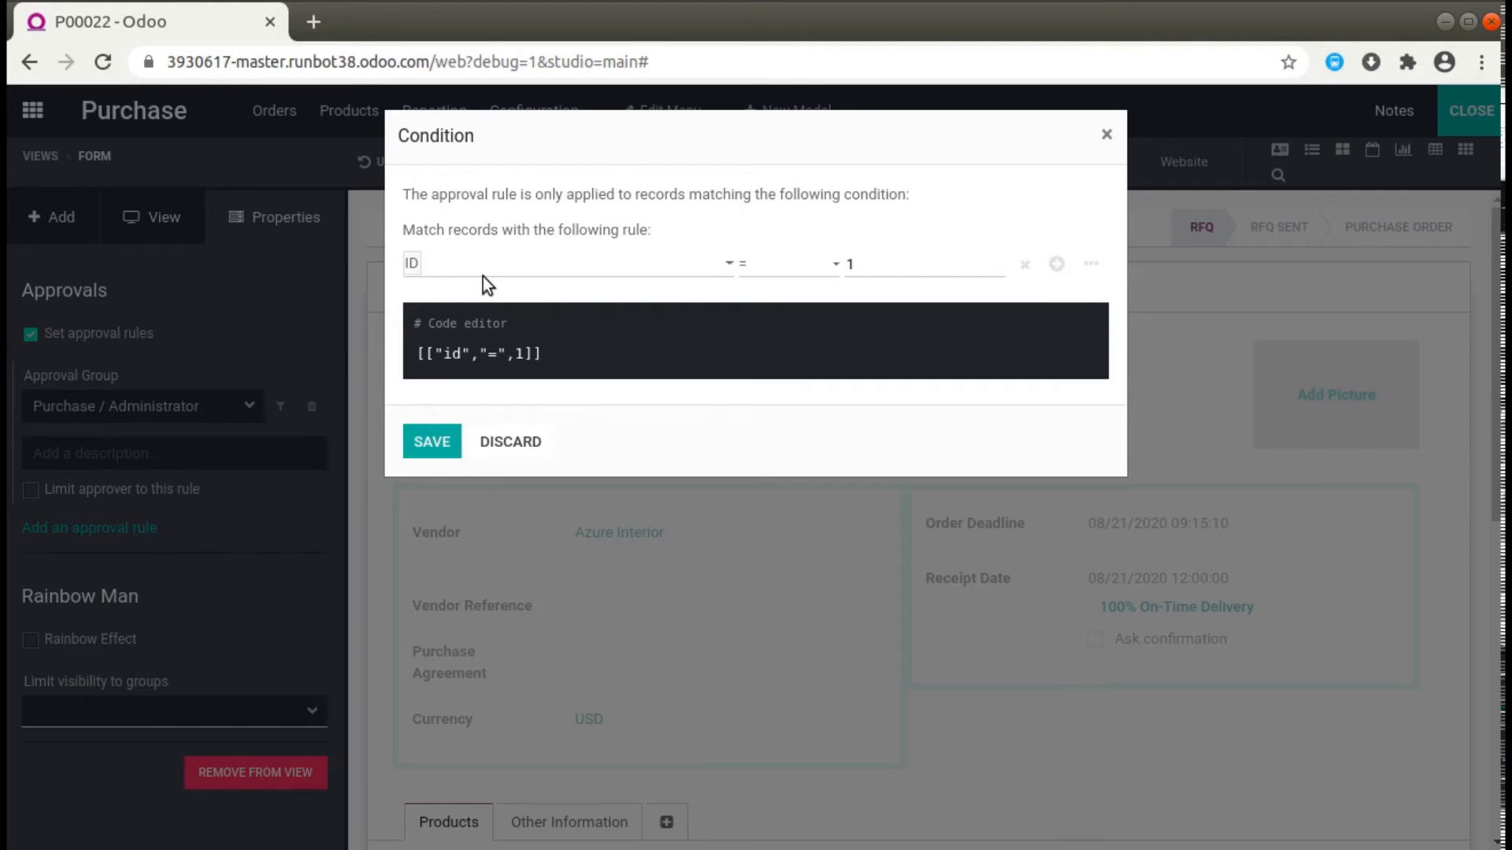
{"action": "left_click", "coordinate": [592, 273]}
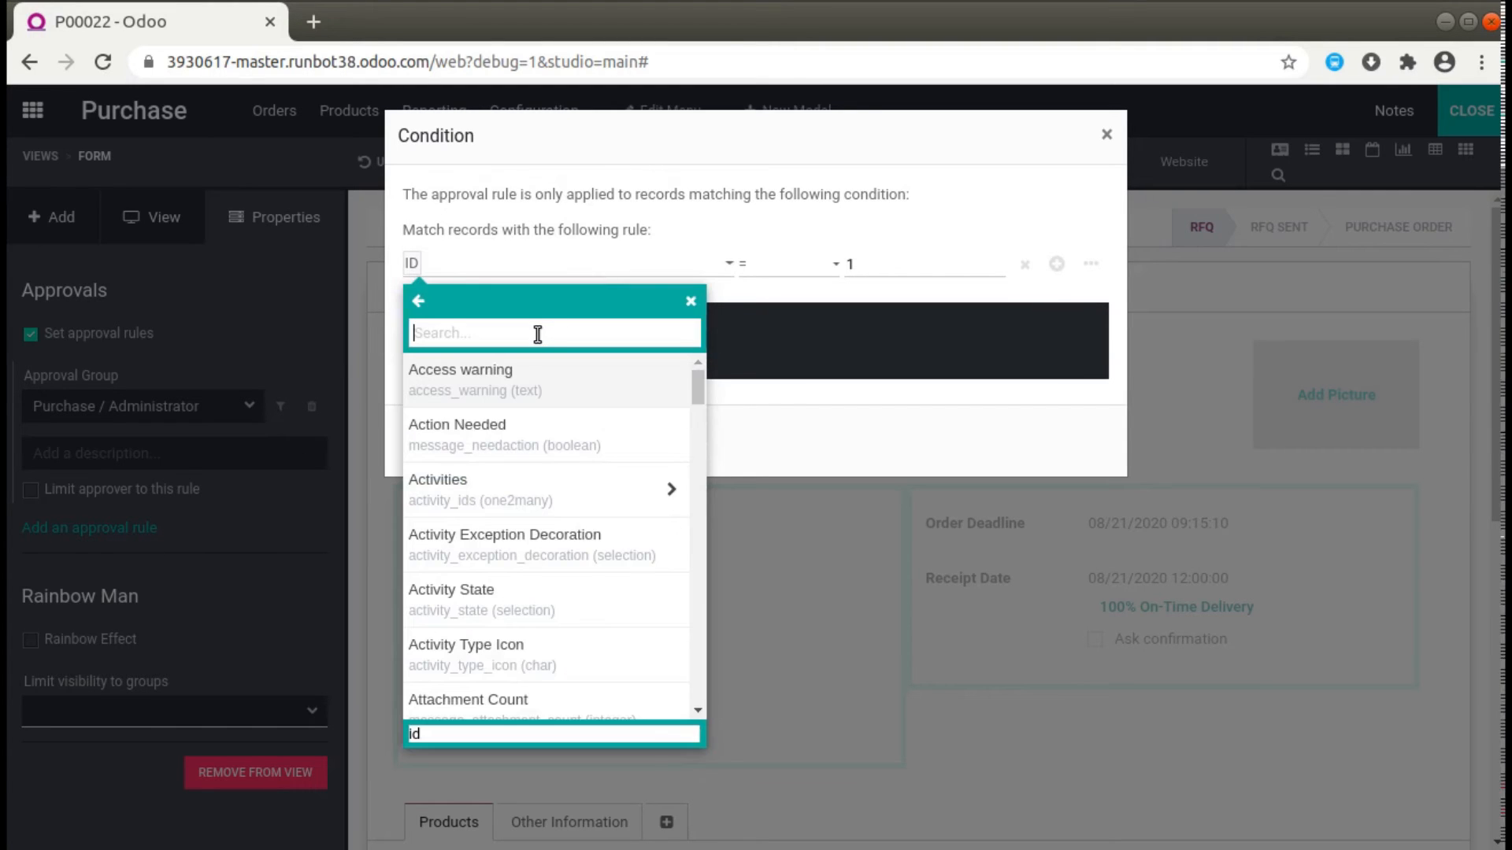
{"action": "type", "text": "tot"}
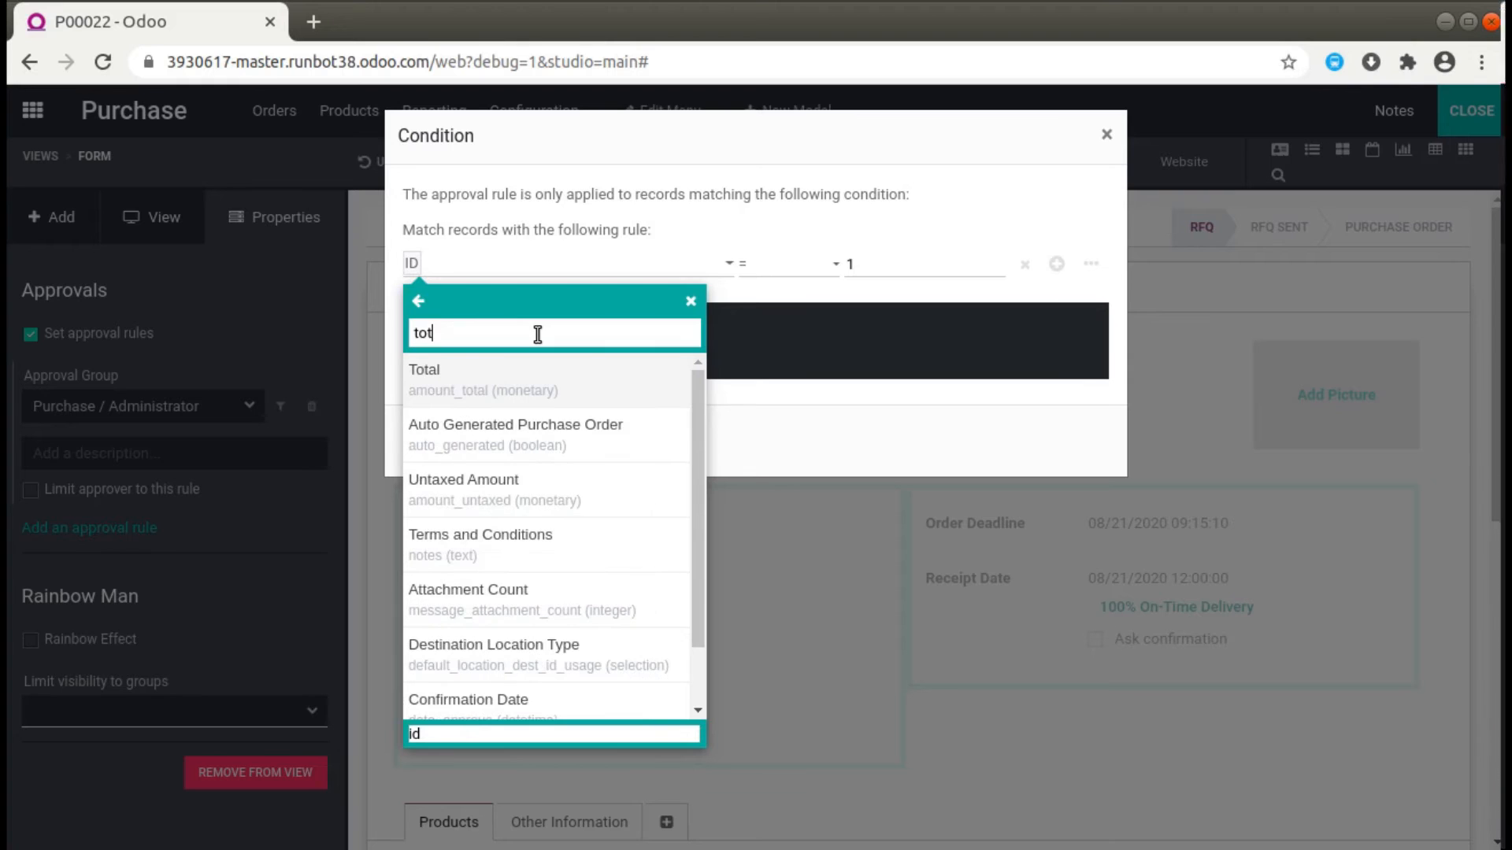
{"action": "left_click", "coordinate": [542, 385]}
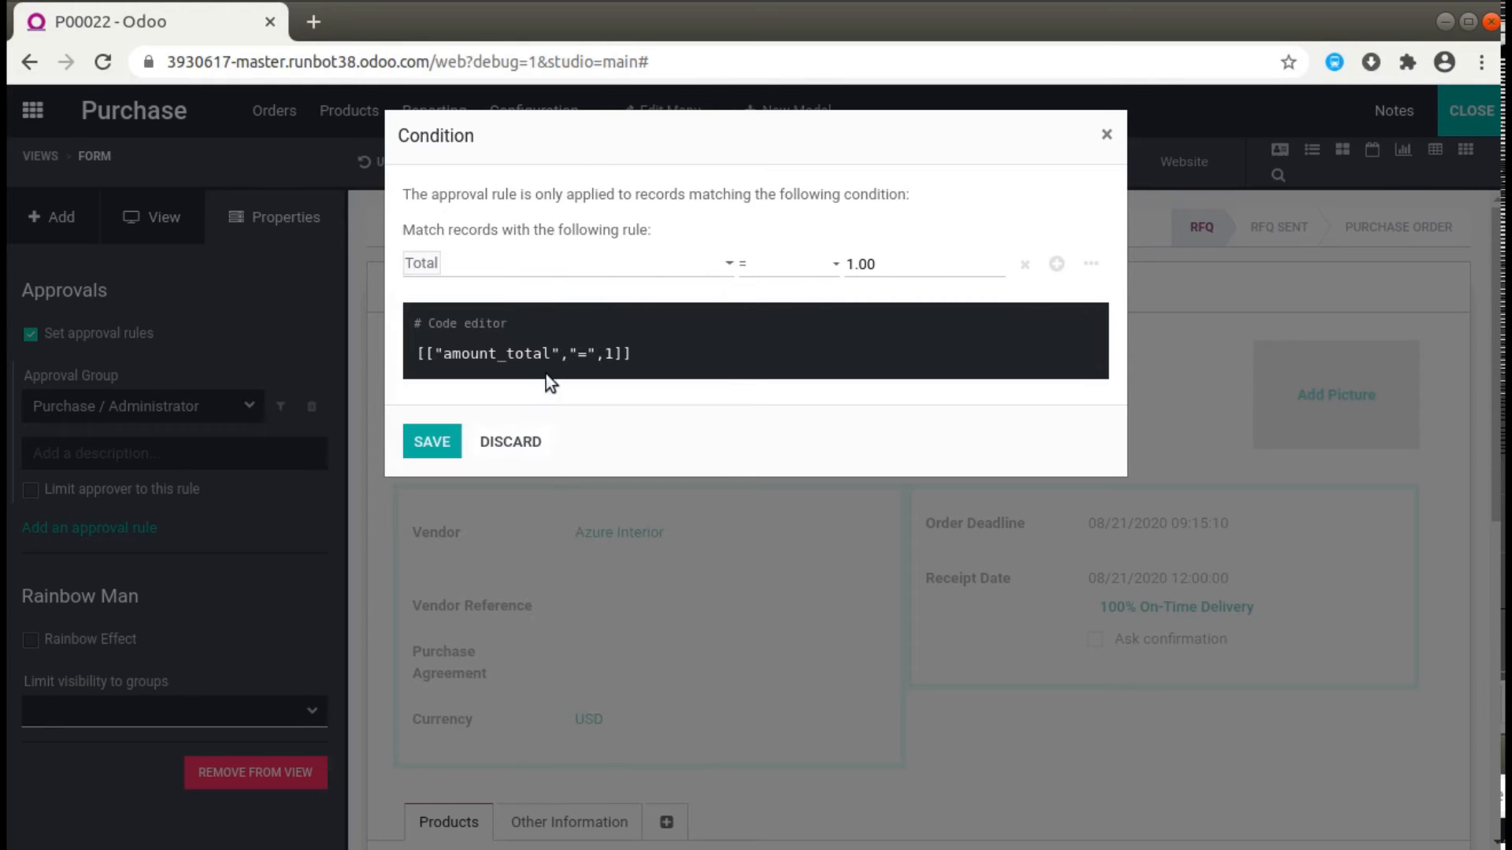
{"action": "left_click", "coordinate": [786, 278]}
{"action": "left_click", "coordinate": [768, 375]}
{"action": "double_click", "coordinate": [876, 266]}
{"action": "type", "text": "2000"}
{"action": "left_click", "coordinate": [888, 223]}
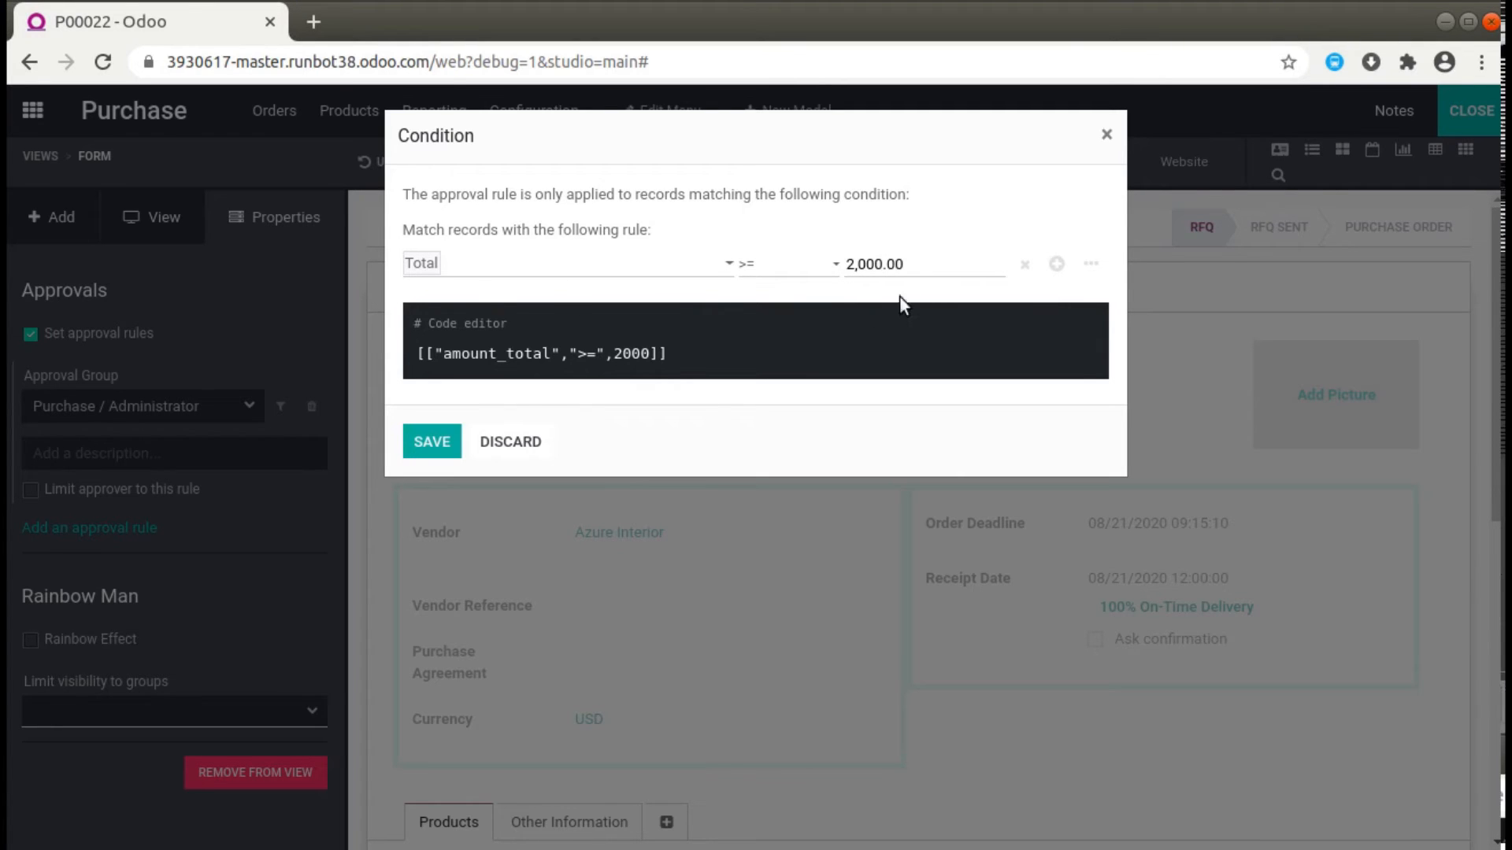
{"action": "left_click", "coordinate": [434, 440]}
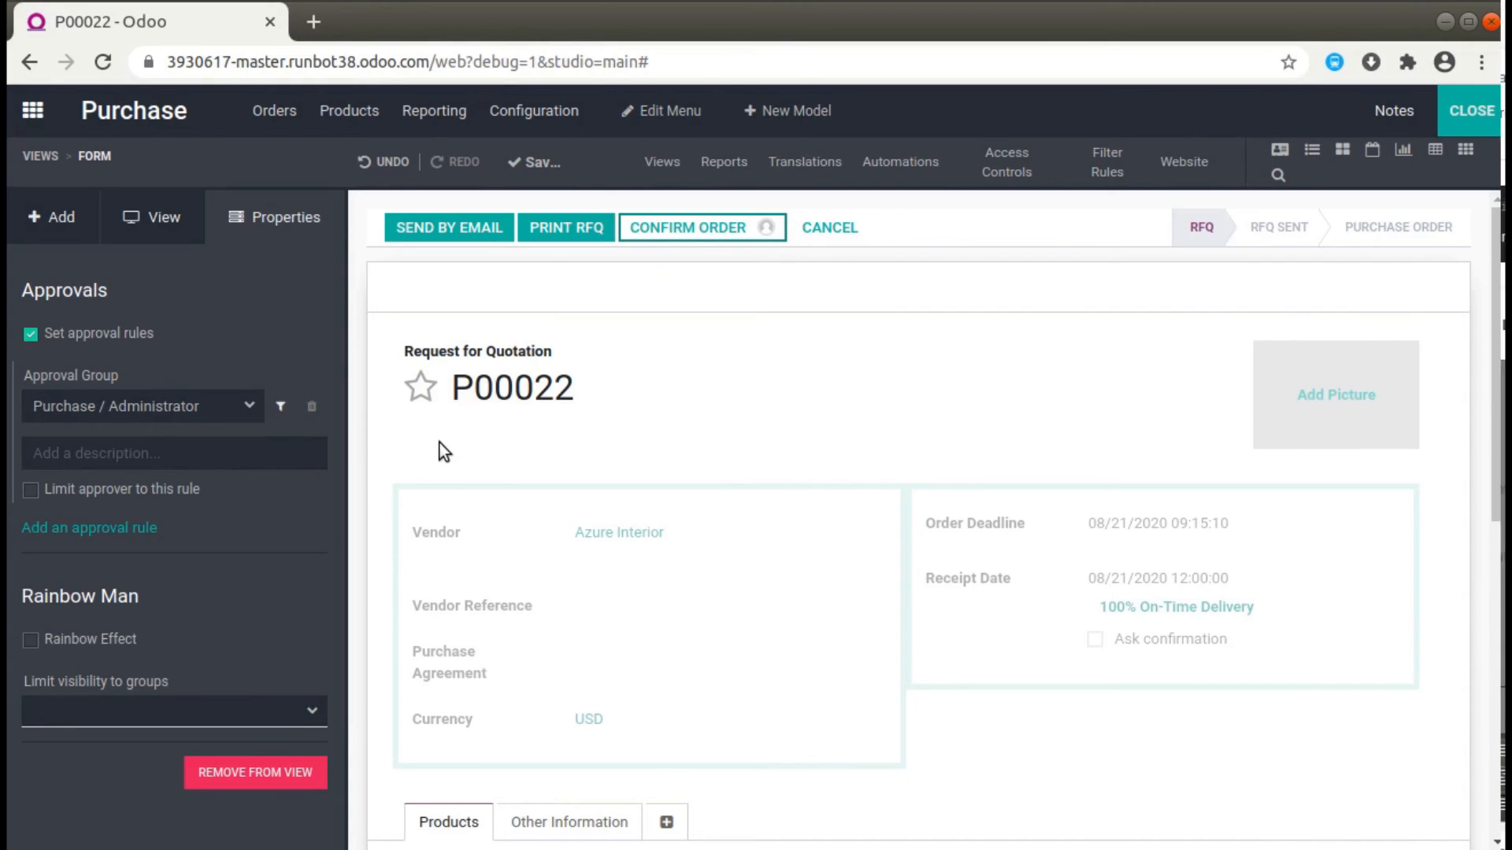
- Describe the approval rule as "approval for amount 2000 or higher" and leave Studio
{"action": "left_click", "coordinate": [93, 455]}
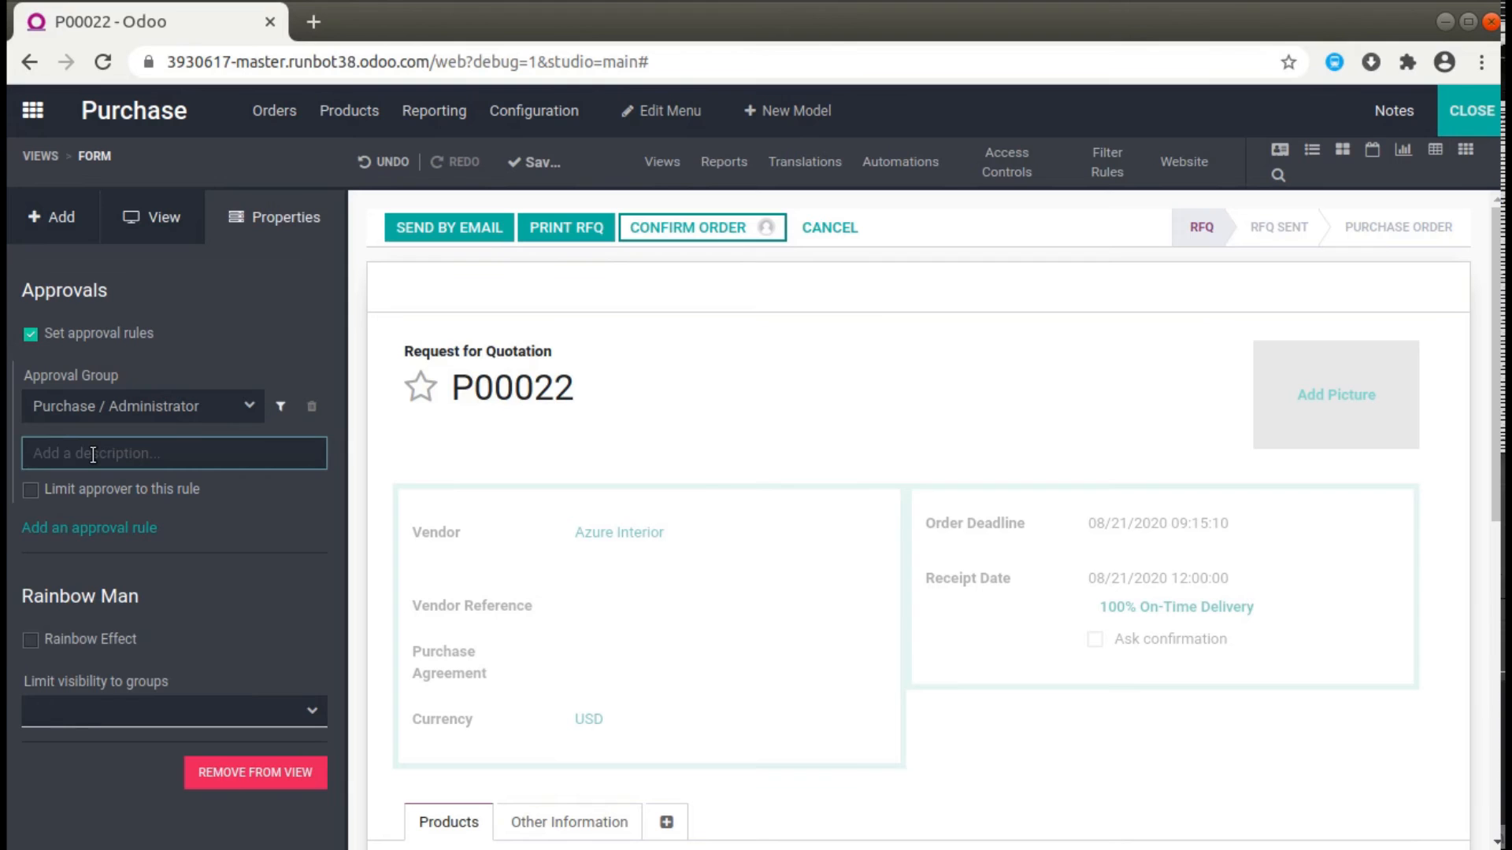
{"action": "type", "text": "approval for amount 2000 or higher"}
{"action": "left_click", "coordinate": [278, 337]}
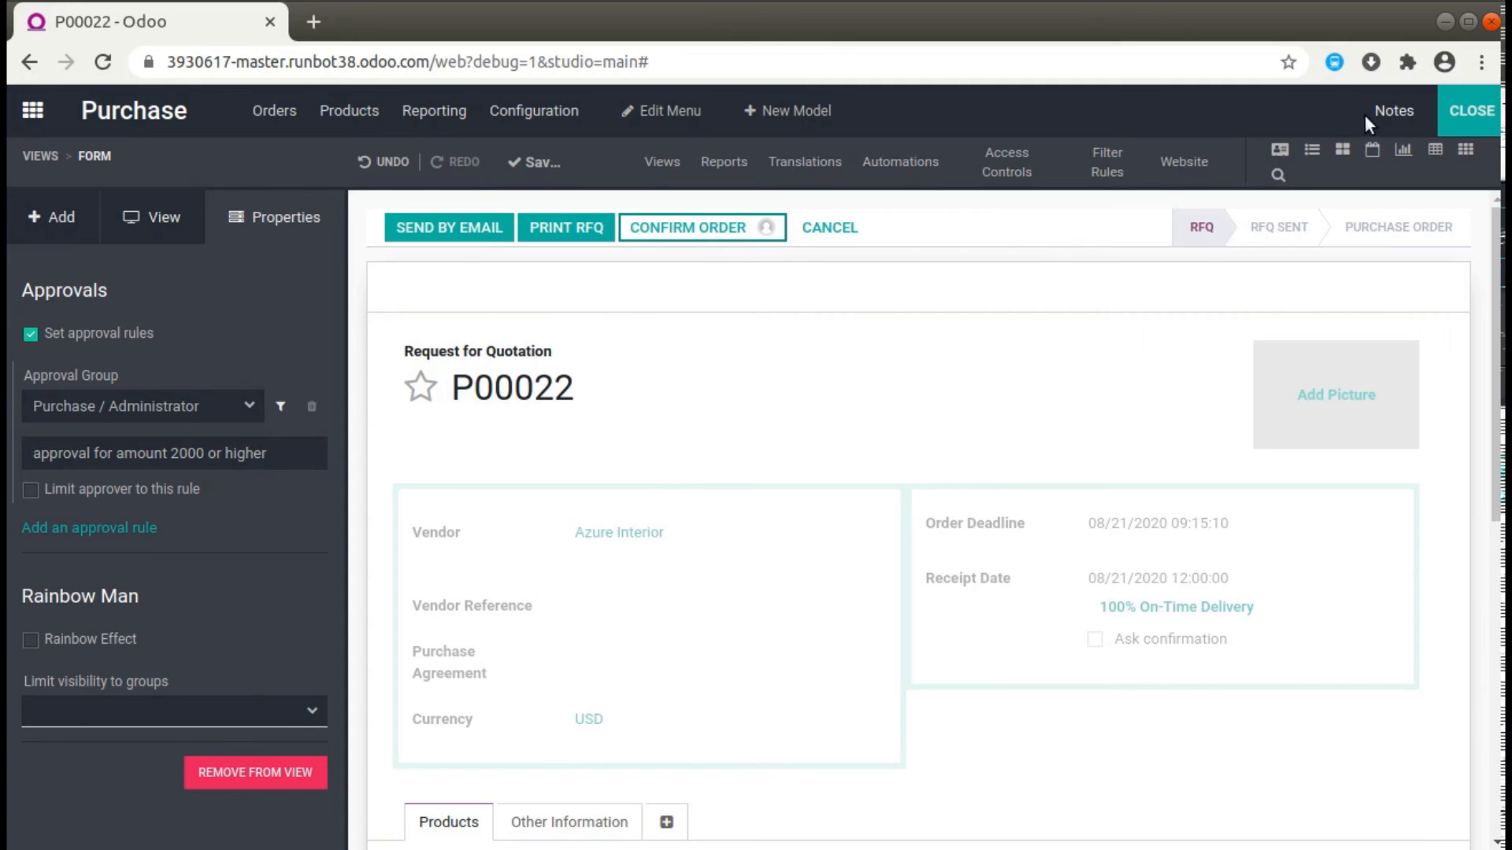
{"action": "left_click", "coordinate": [1470, 110]}
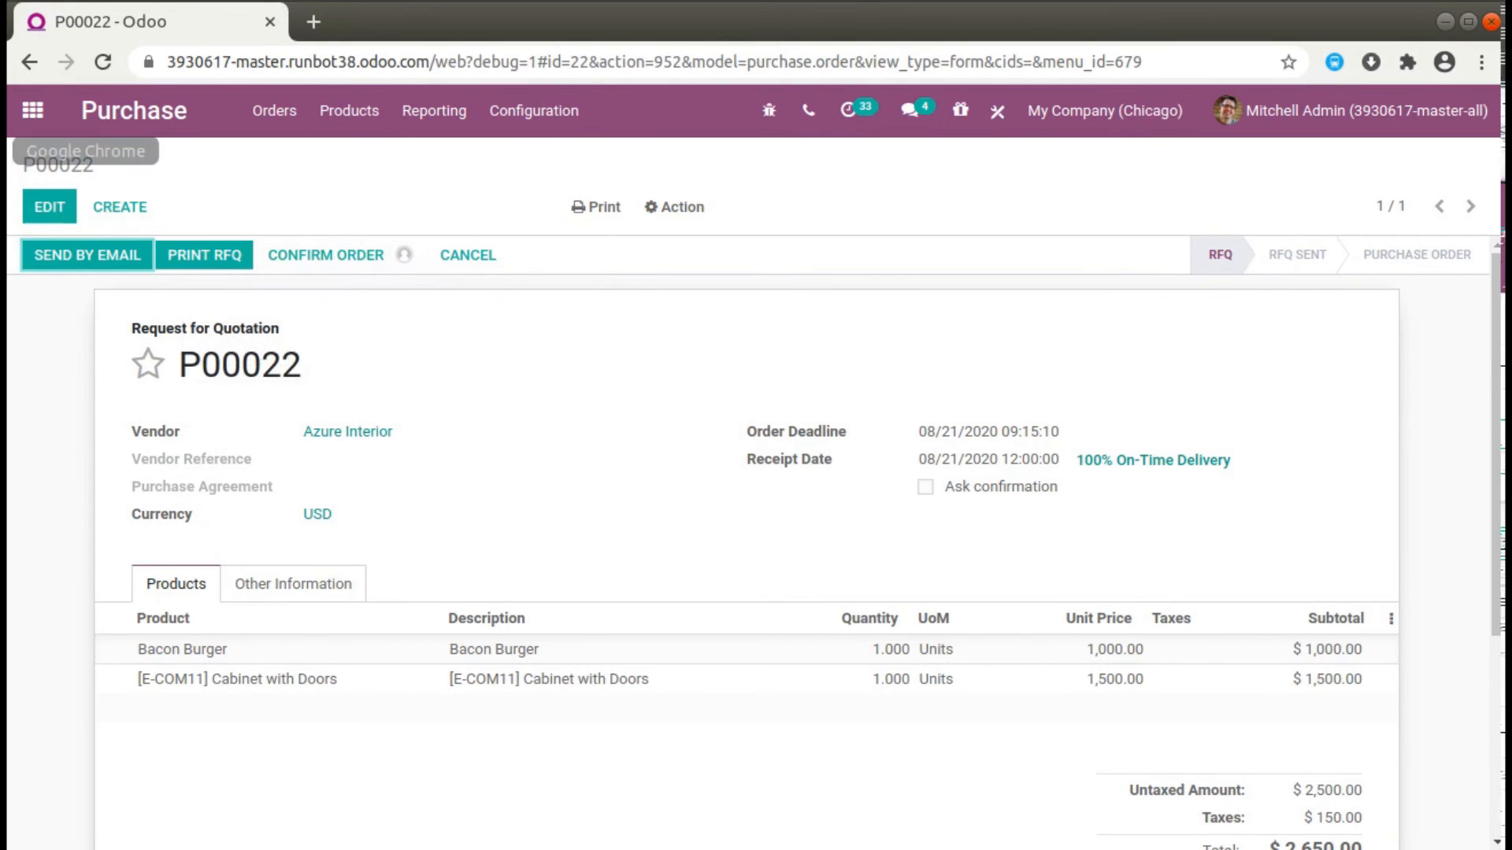
- Switch to the other user's incognito browser window, duplicate the open Azure Interior purchase order and save the copy
{"action": "left_click", "coordinate": [16, 151]}
{"action": "left_click", "coordinate": [131, 281]}
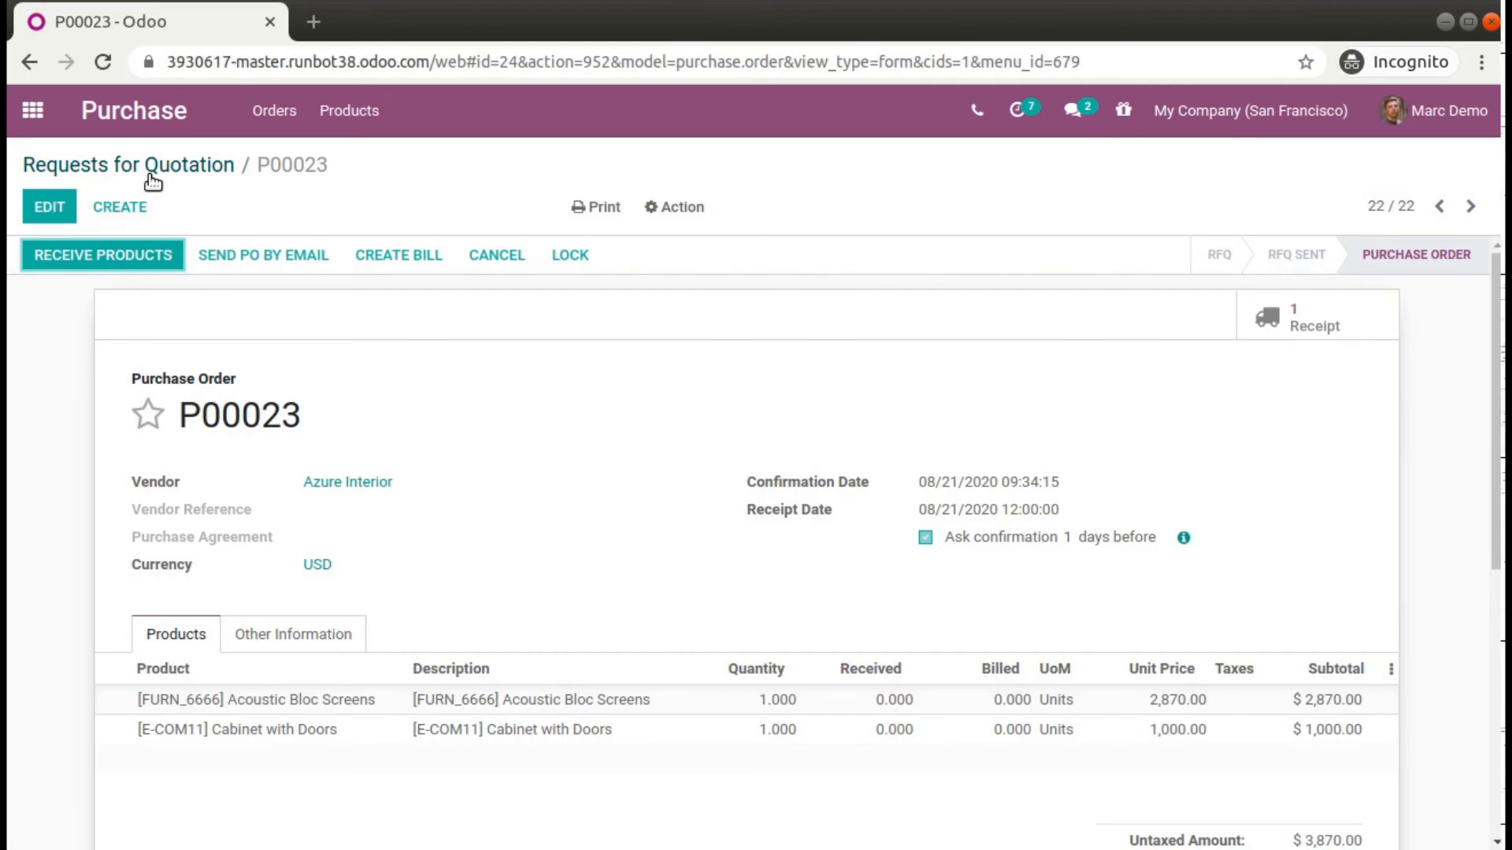
{"action": "scroll", "coordinate": [756, 544], "scroll_direction": "down", "scroll_amount": 5}
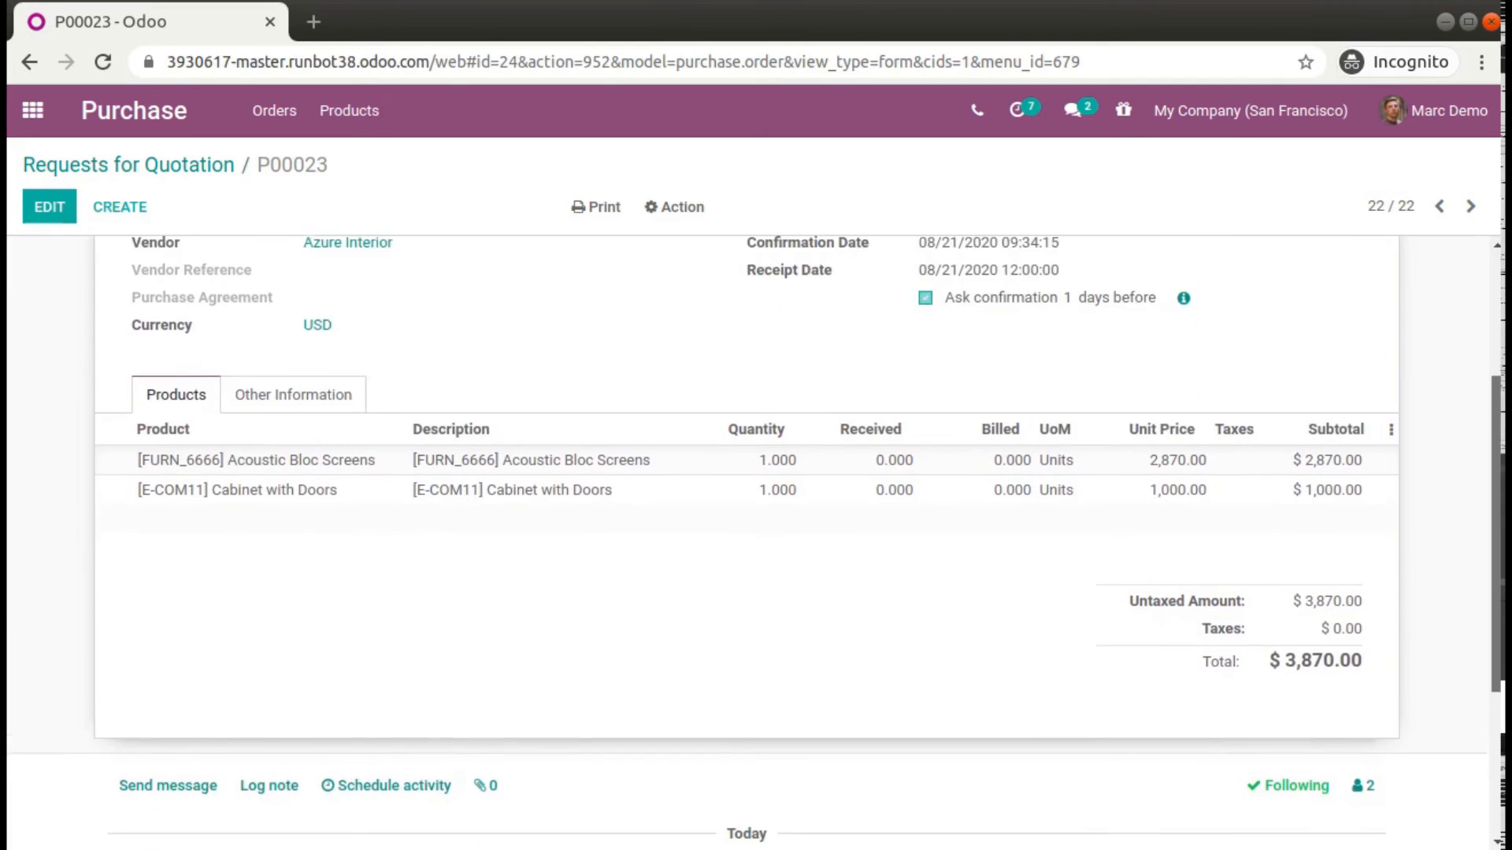
{"action": "scroll", "coordinate": [1475, 334], "scroll_direction": "up", "scroll_amount": 5}
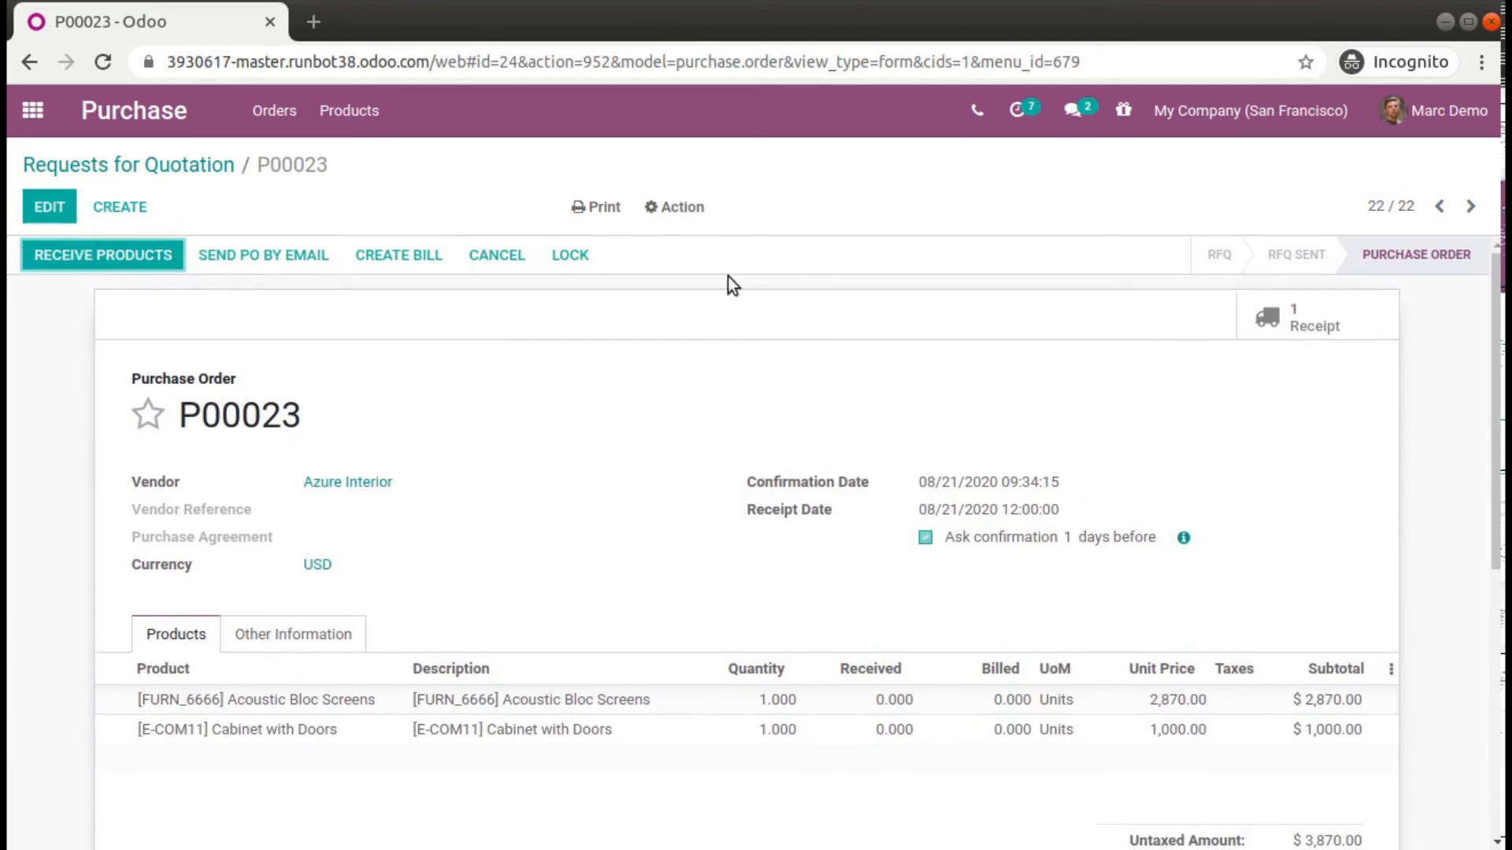
{"action": "left_click", "coordinate": [670, 207]}
{"action": "left_click", "coordinate": [683, 246]}
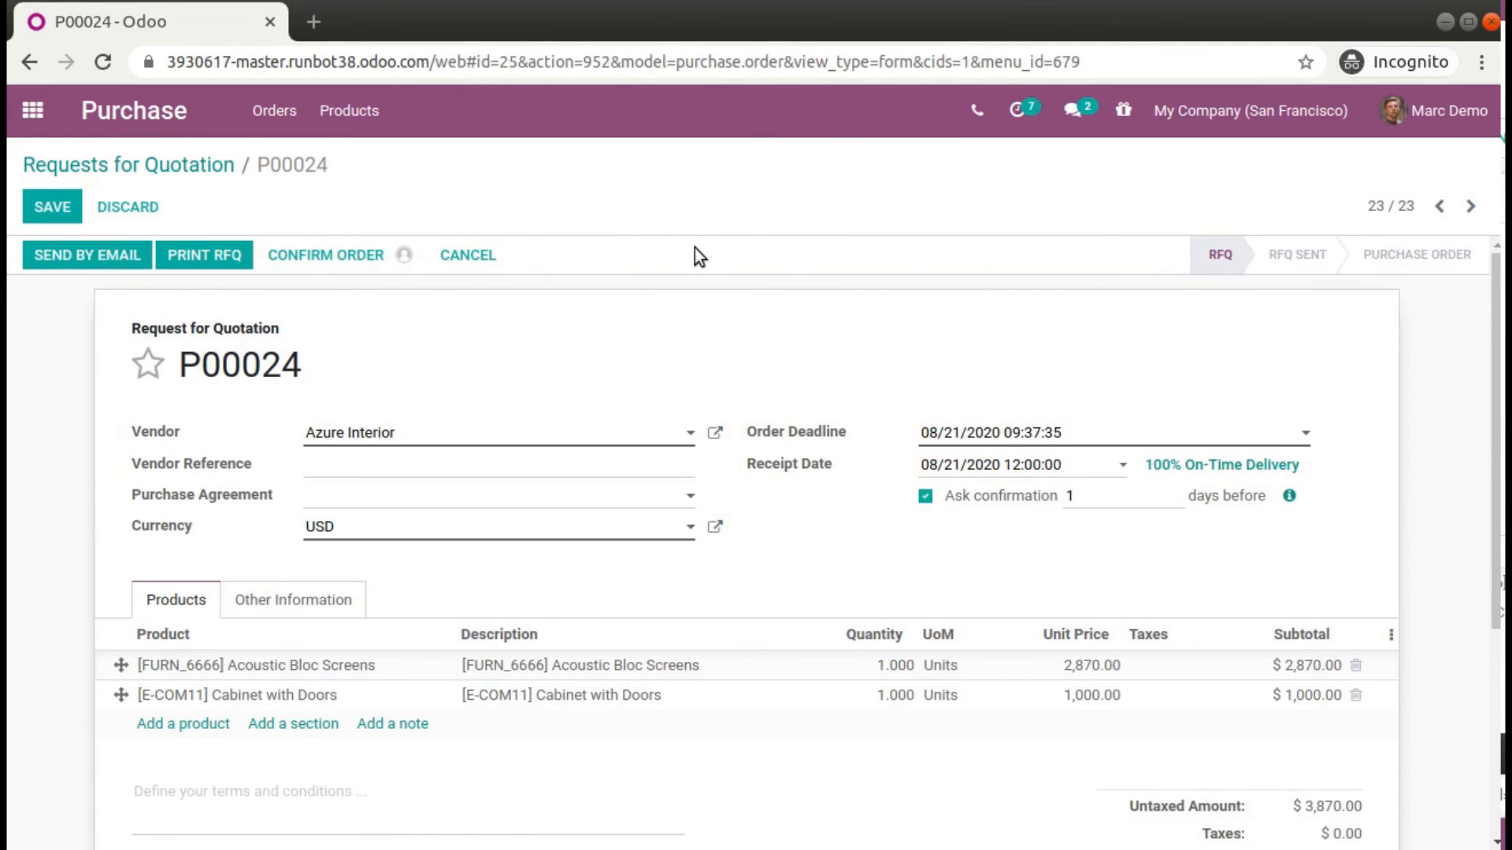
{"action": "scroll", "coordinate": [1390, 673], "scroll_direction": "down", "scroll_amount": 3}
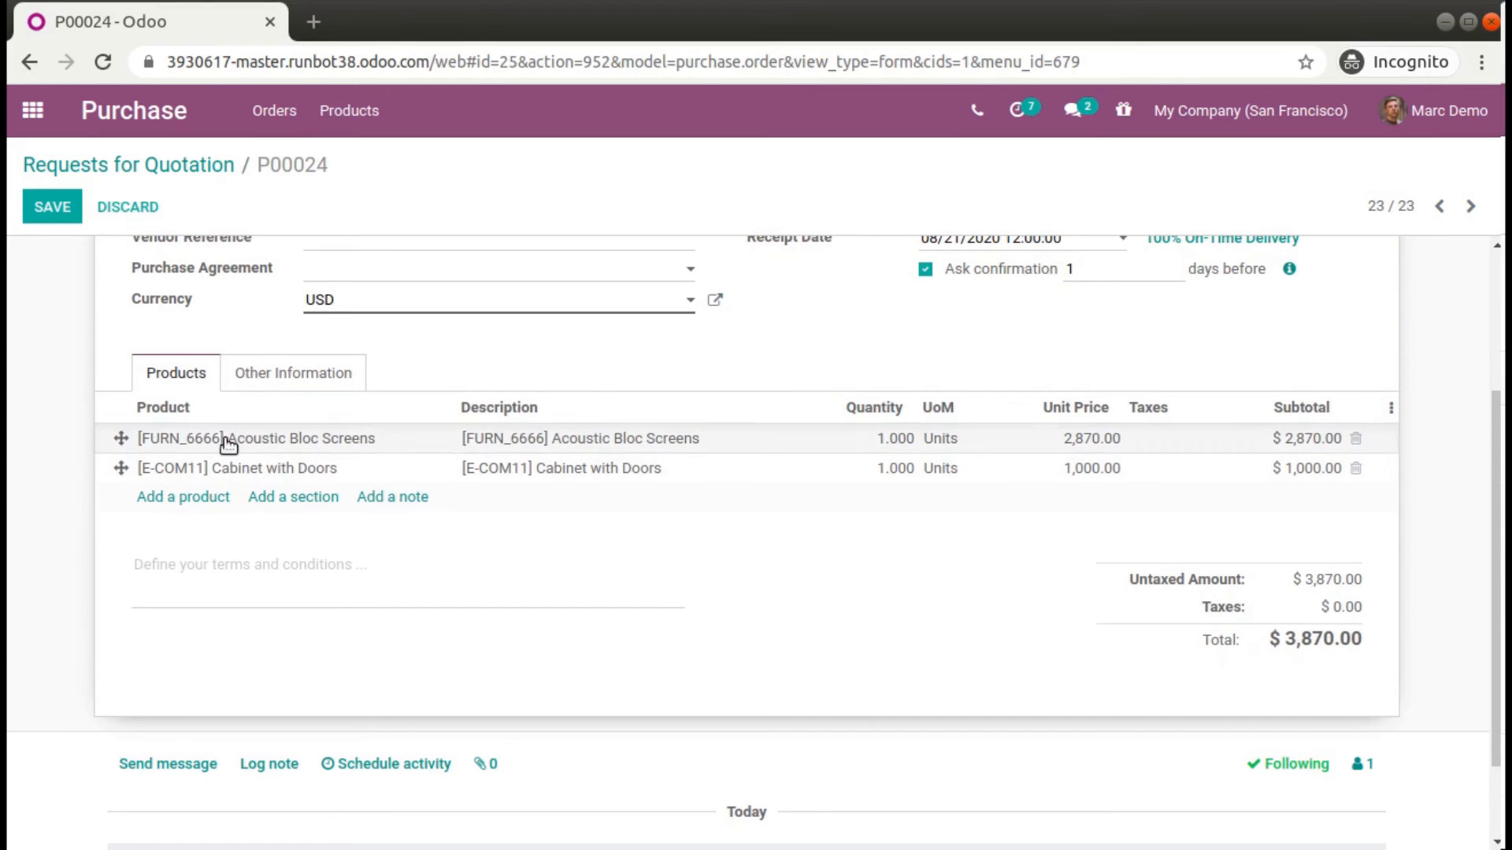
{"action": "left_click", "coordinate": [69, 209]}
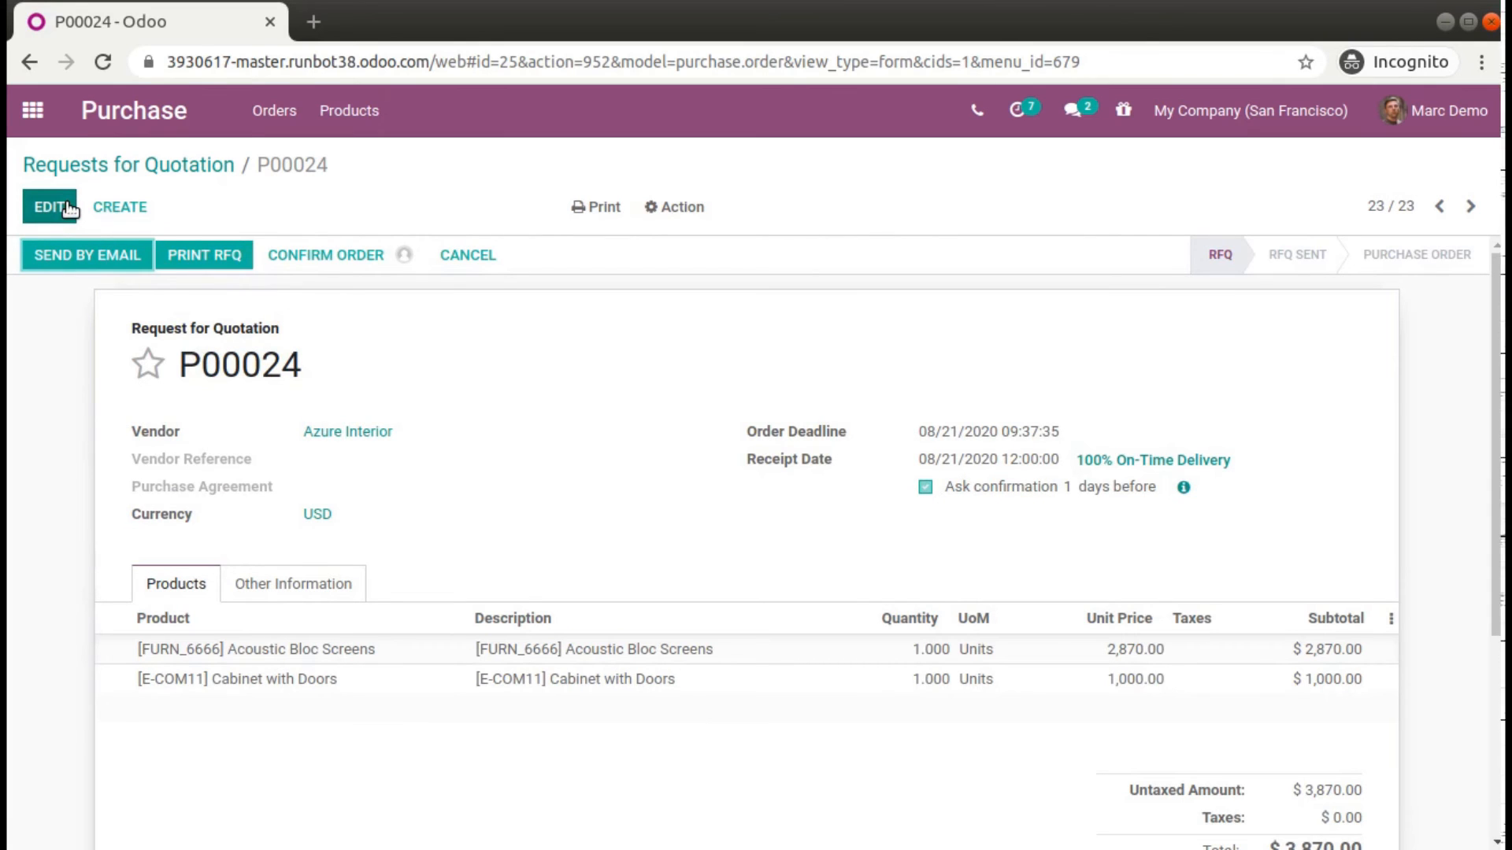
{"action": "left_click", "coordinate": [82, 270]}
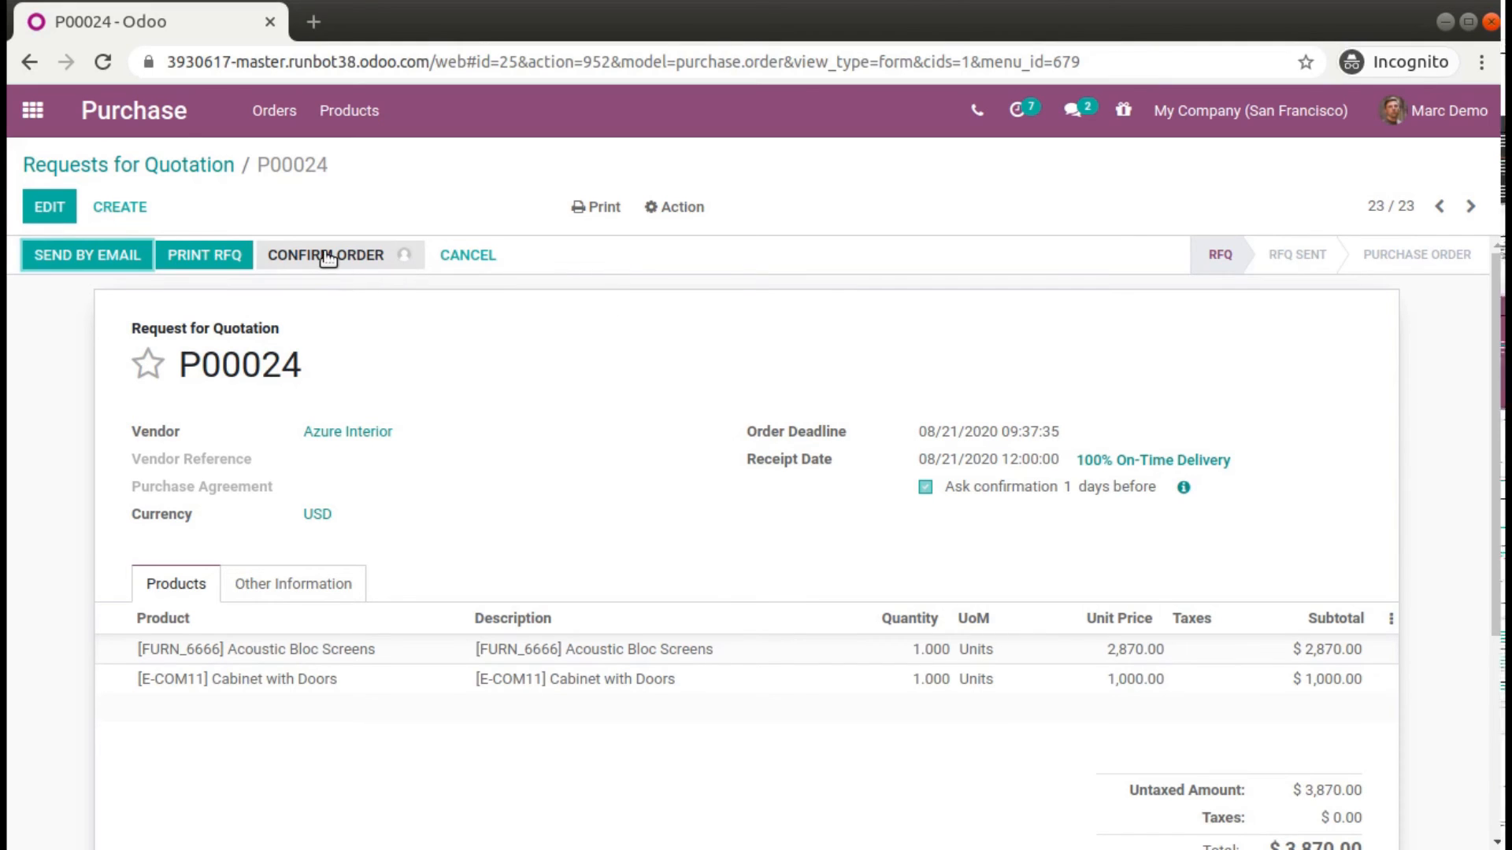
- Try to confirm the duplicated request for quotation as the non-administrator user to test the approval rule
{"action": "left_click", "coordinate": [360, 266]}
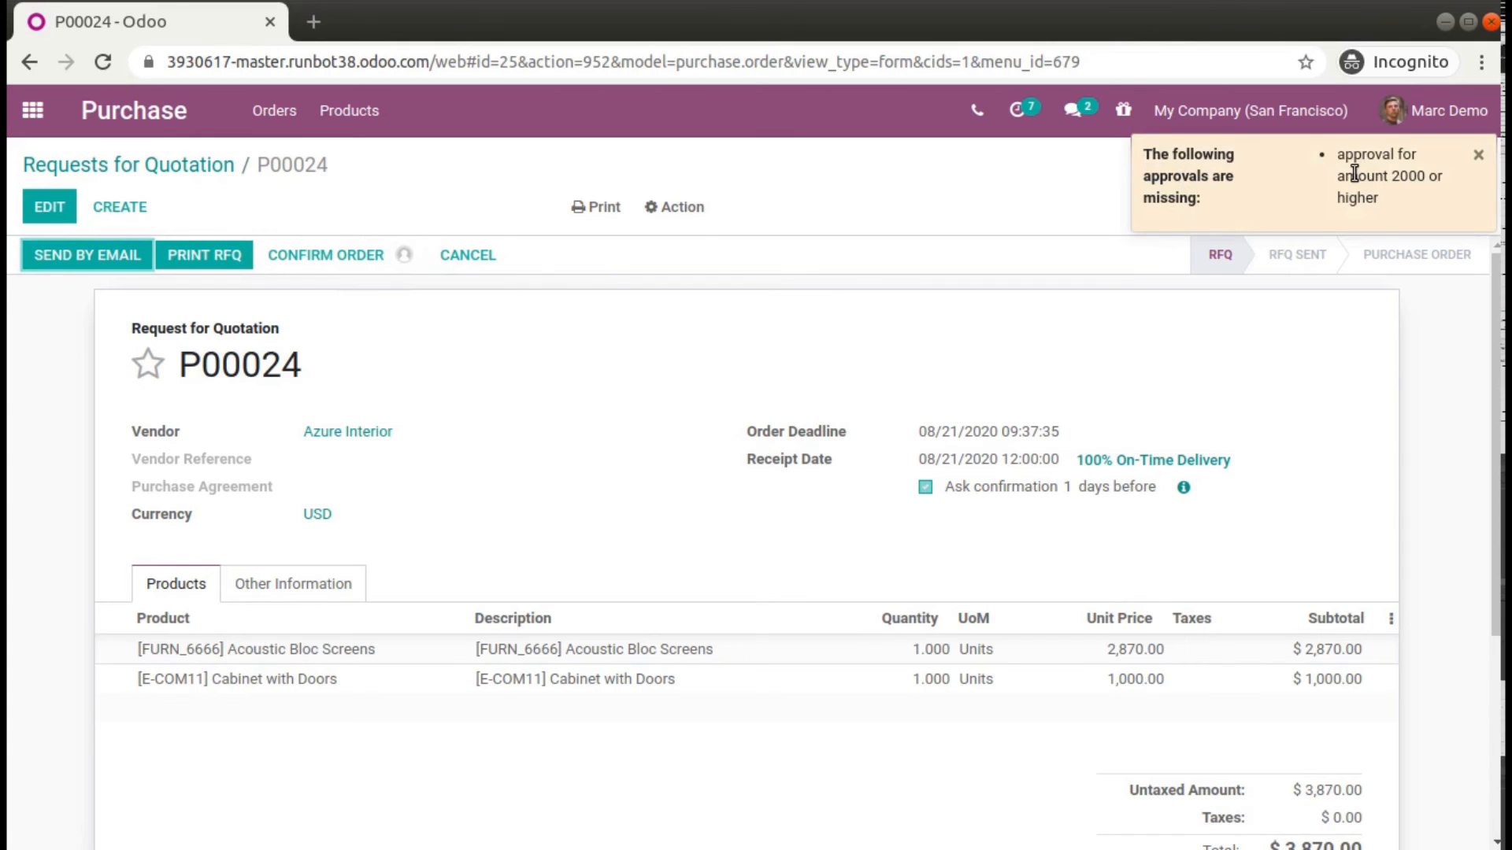
{"action": "left_click", "coordinate": [383, 308]}
{"action": "left_click", "coordinate": [346, 254]}
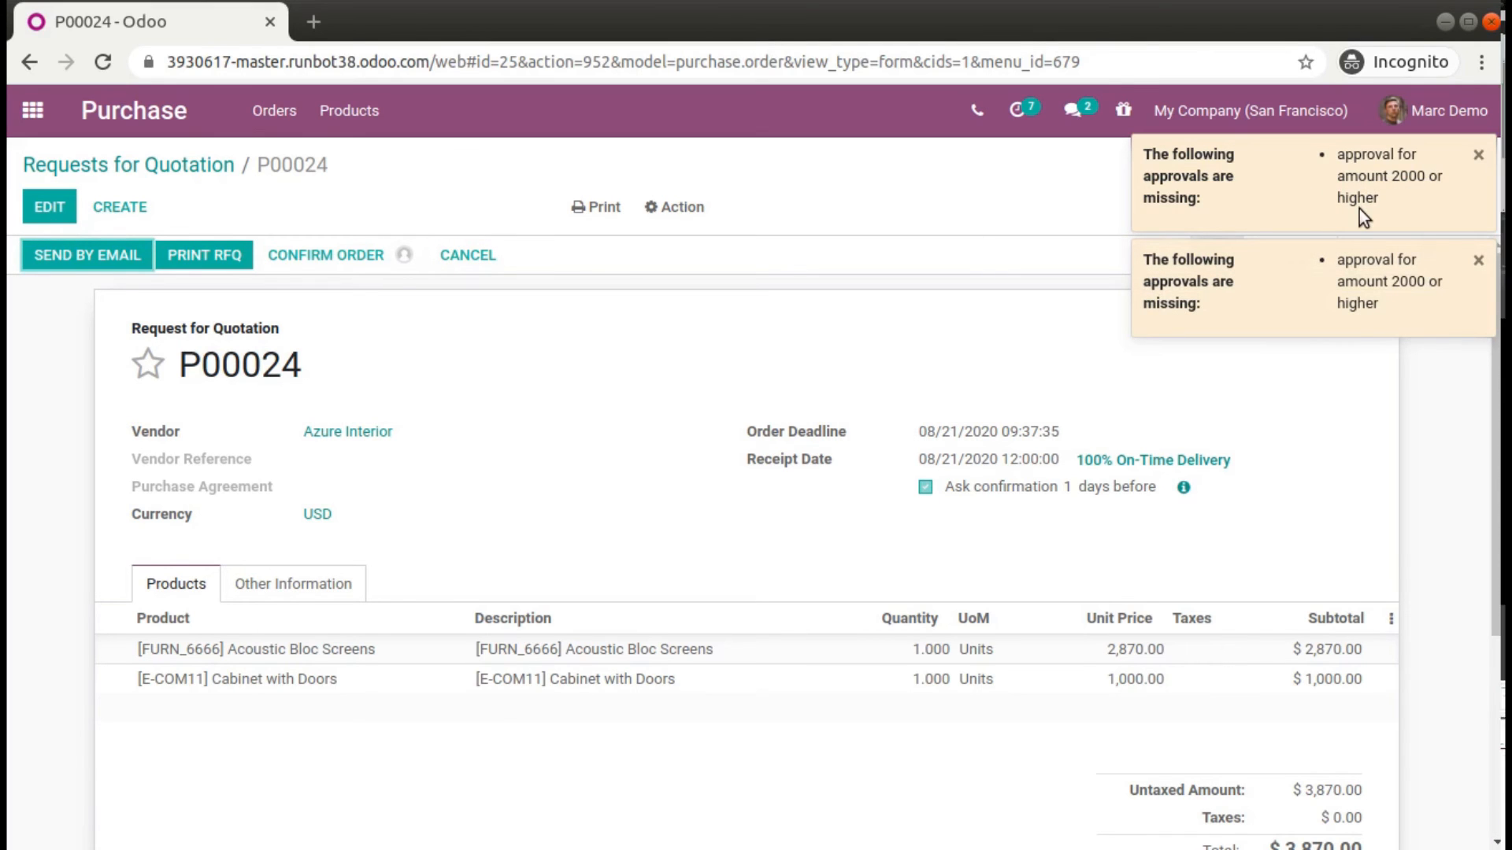
{"action": "left_click", "coordinate": [300, 266]}
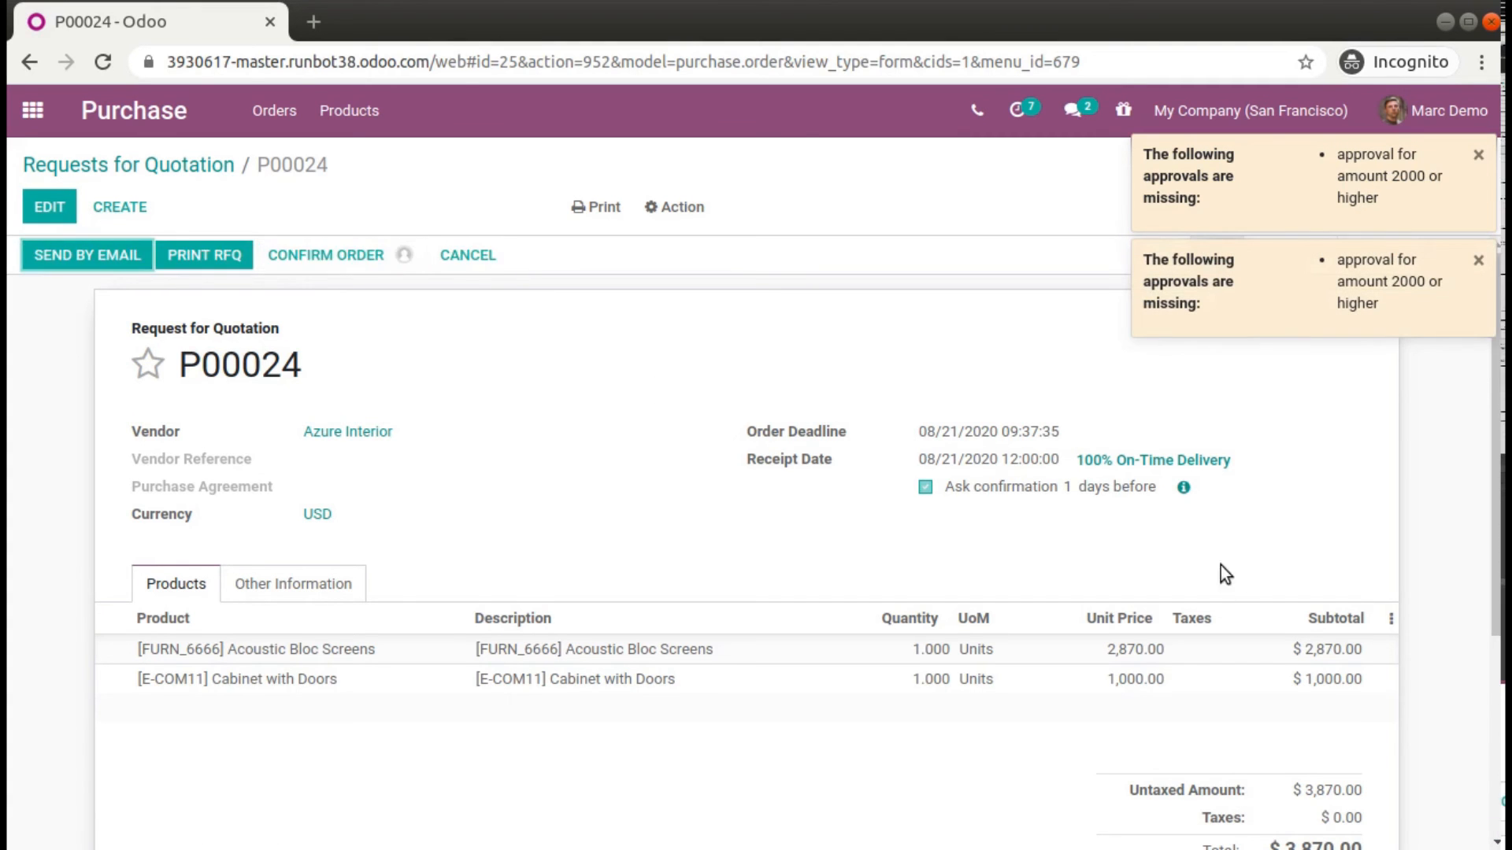
{"action": "scroll", "coordinate": [1190, 545], "scroll_direction": "down", "scroll_amount": 3}
{"action": "scroll", "coordinate": [345, 397], "scroll_direction": "up", "scroll_amount": 4}
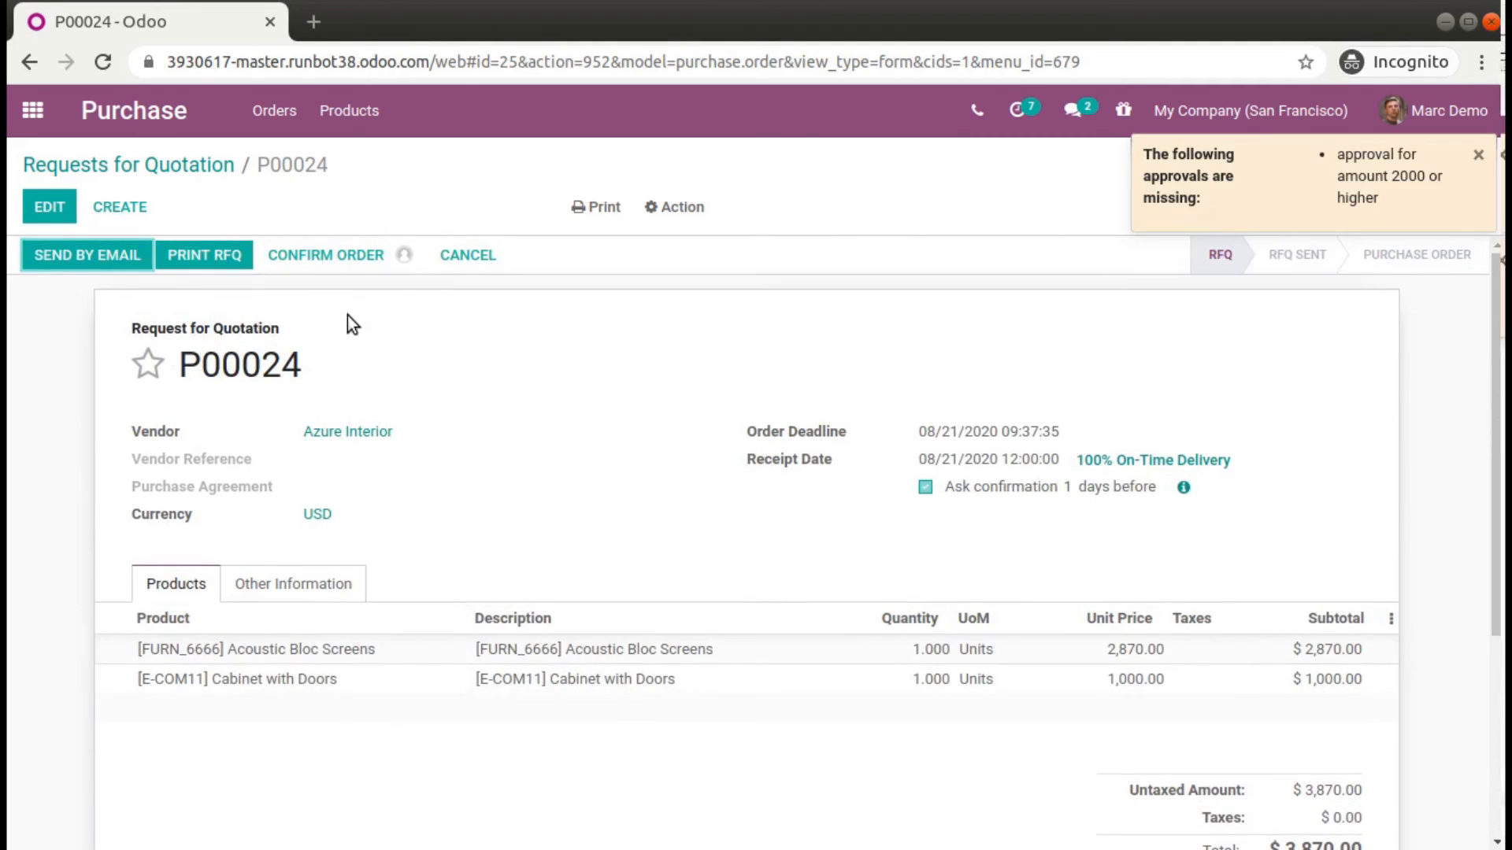
{"action": "left_click", "coordinate": [380, 252]}
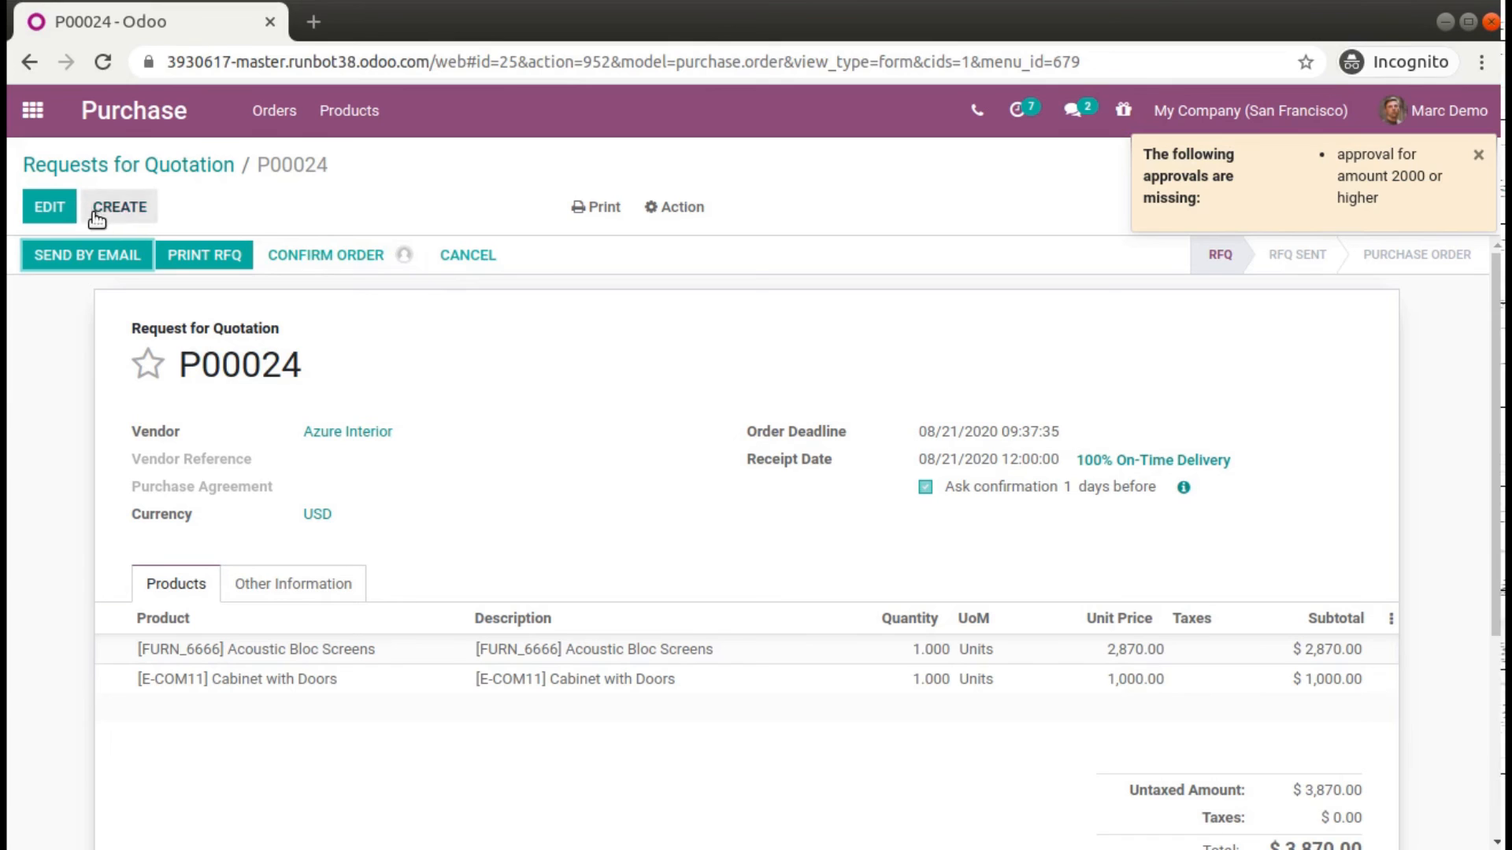
- Switch back to the administrator's browser window and open the newest Azure Interior request for quotation from the requests list
{"action": "left_click_drag", "start_coordinate": [180, 364], "coordinate": [277, 347]}
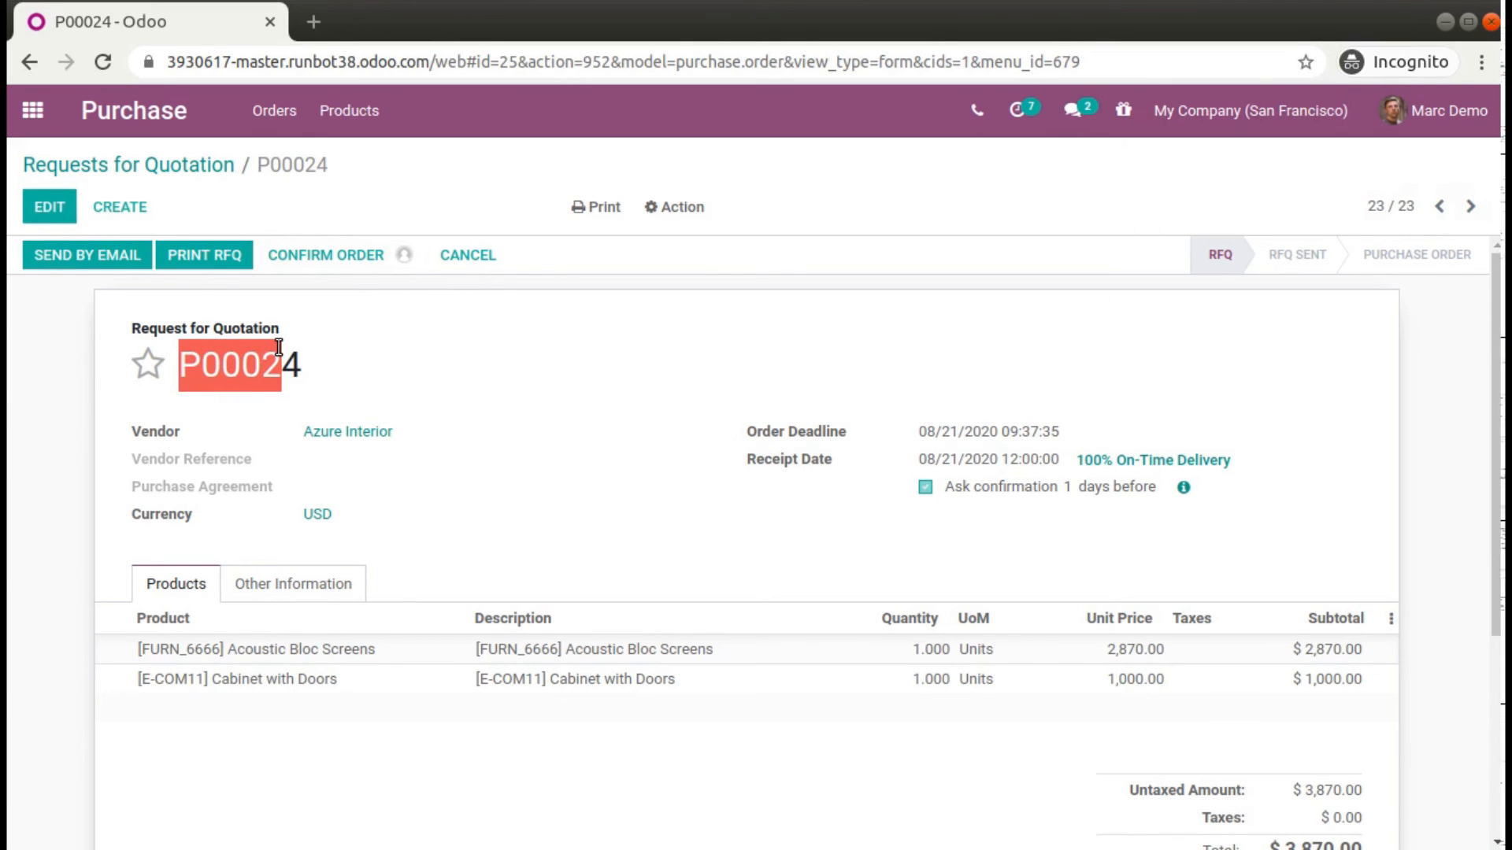
{"action": "left_click", "coordinate": [9, 150]}
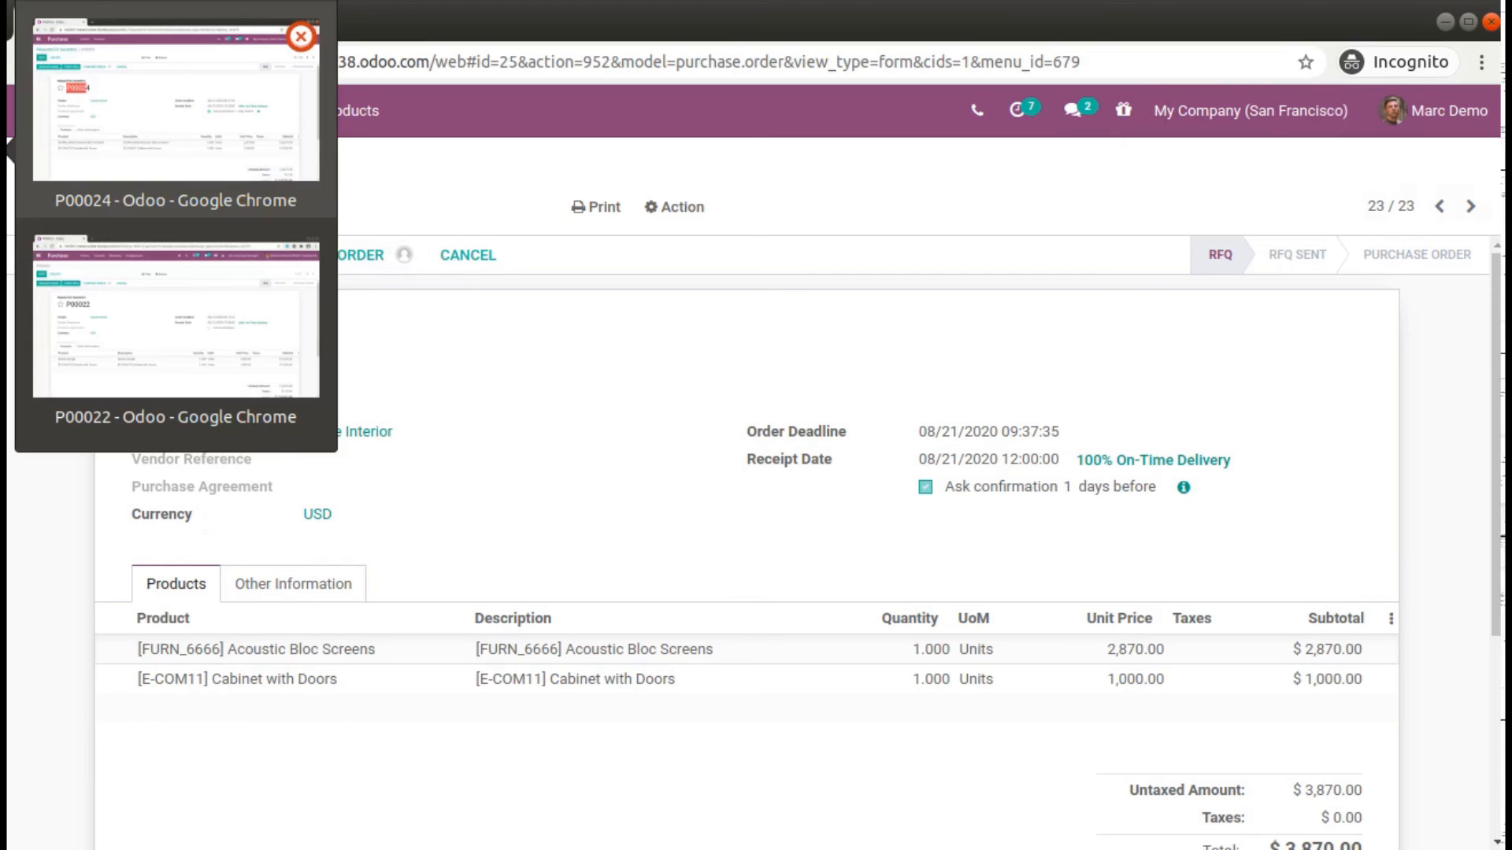
{"action": "left_click", "coordinate": [128, 266]}
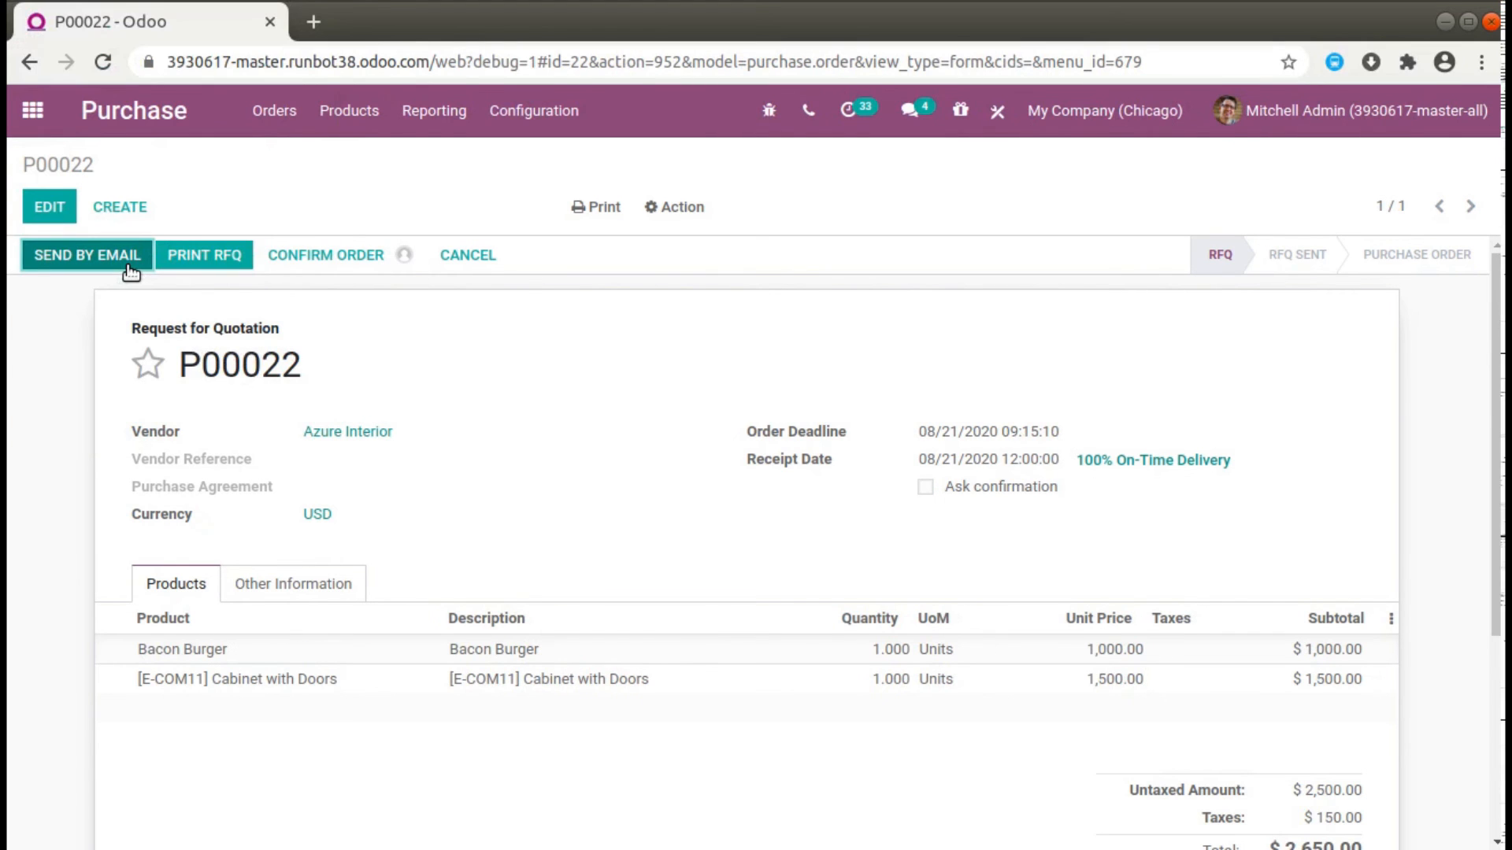
{"action": "left_click", "coordinate": [274, 111]}
{"action": "left_click", "coordinate": [299, 161]}
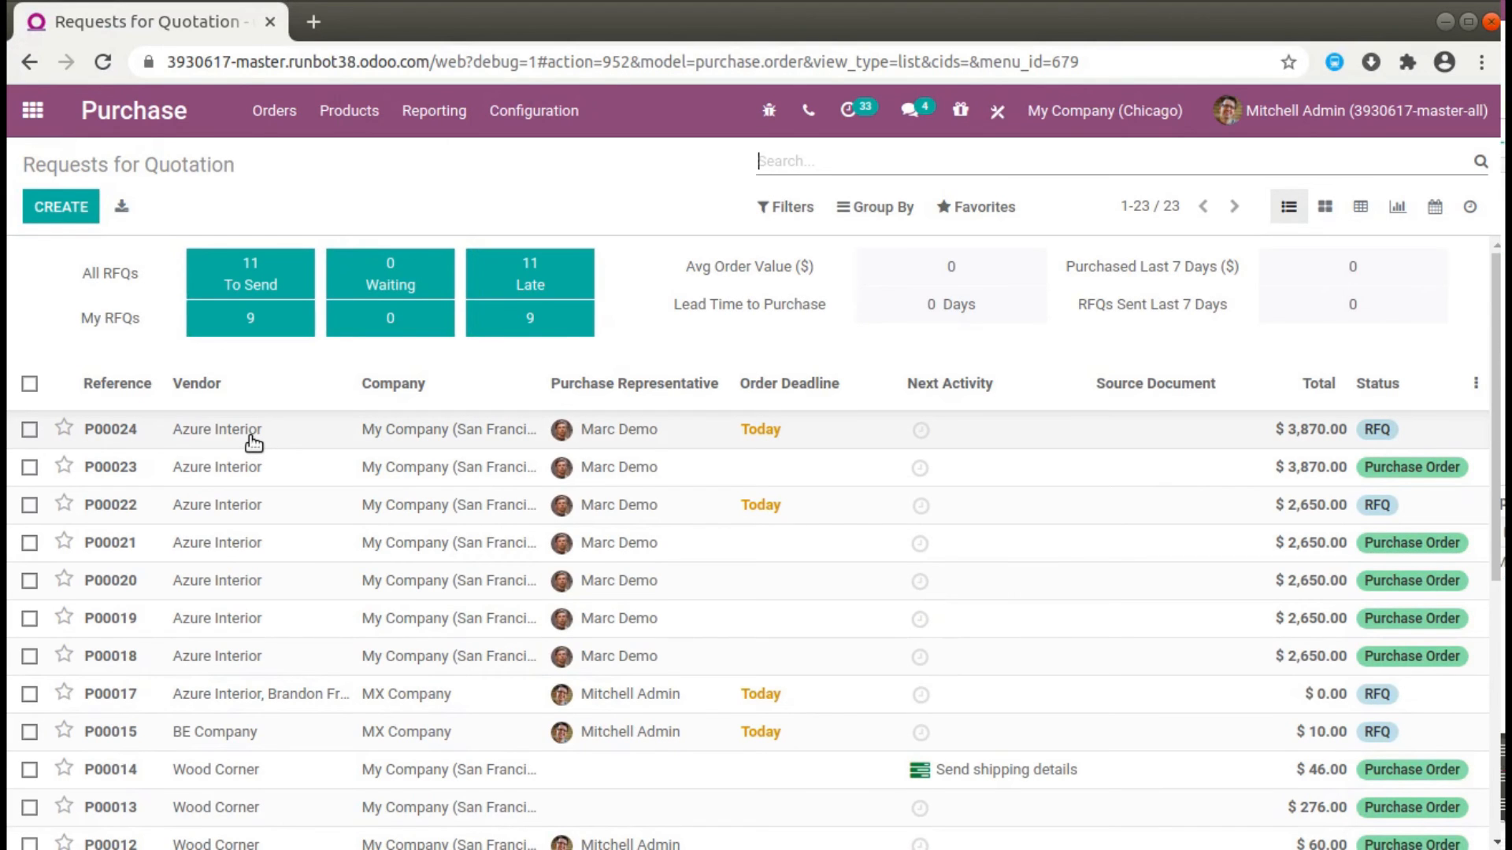
{"action": "left_click", "coordinate": [252, 439]}
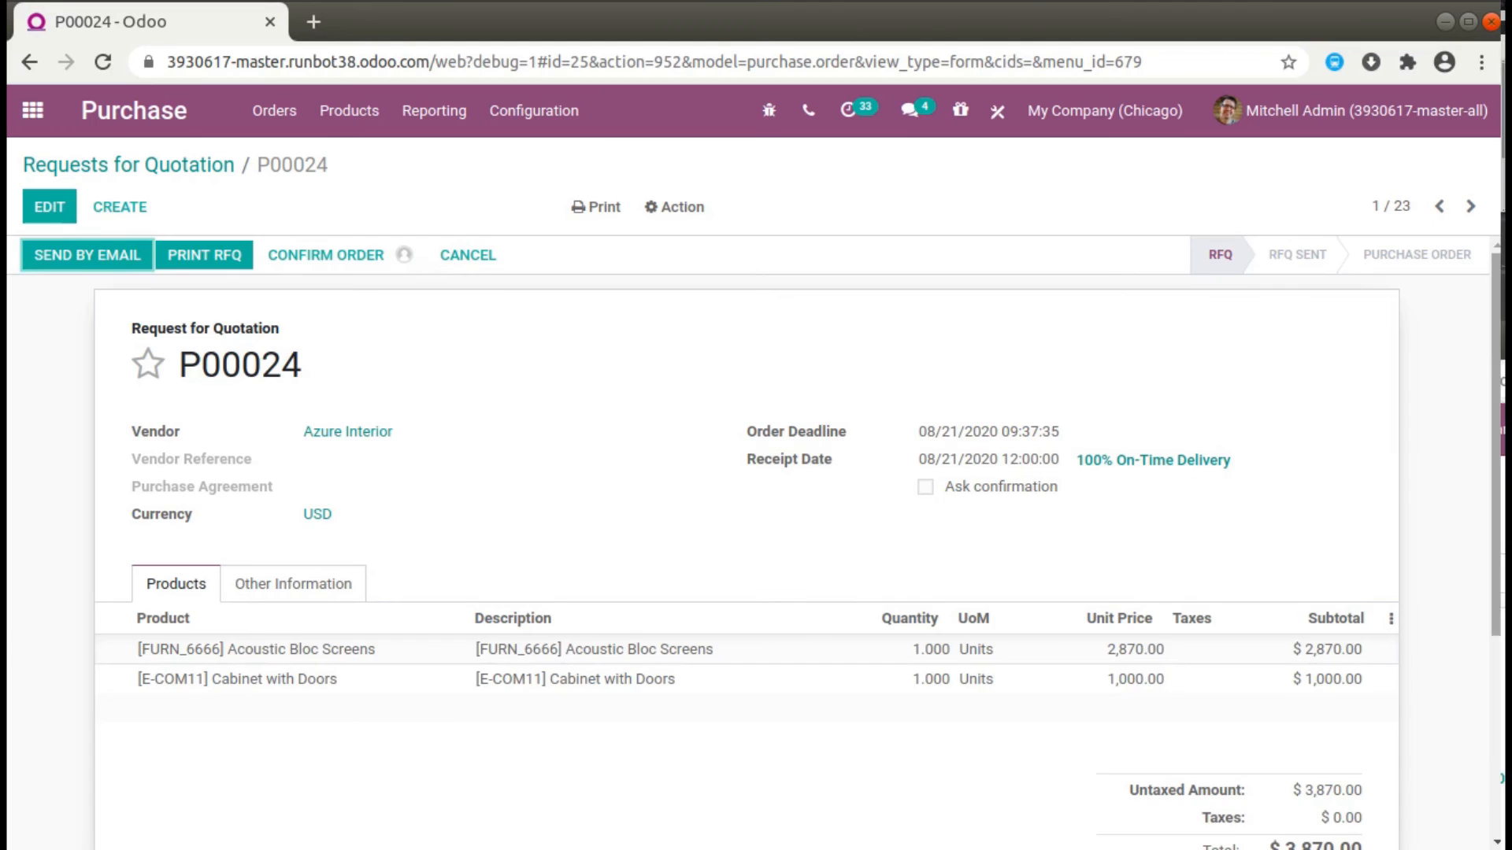
- Approve the Azure Interior request for quotation as administrator under the "approval for amount 2000 or higher" rule
{"action": "scroll", "coordinate": [285, 429], "scroll_direction": "down", "scroll_amount": 4}
{"action": "scroll", "coordinate": [462, 848], "scroll_direction": "up", "scroll_amount": 4}
{"action": "scroll", "coordinate": [462, 849], "scroll_direction": "down", "scroll_amount": 4}
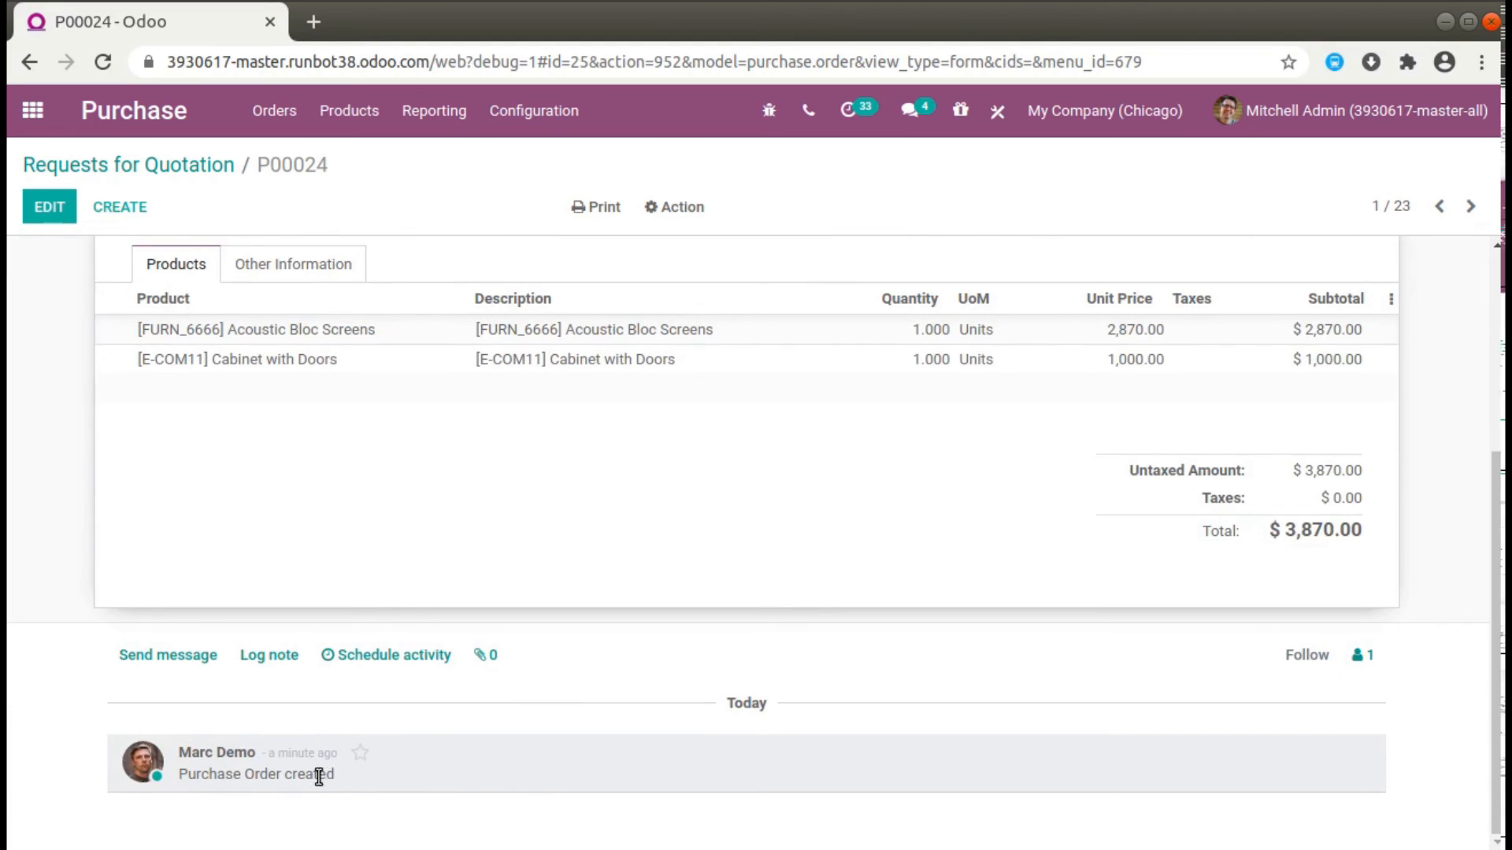
{"action": "scroll", "coordinate": [1278, 346], "scroll_direction": "up", "scroll_amount": 4}
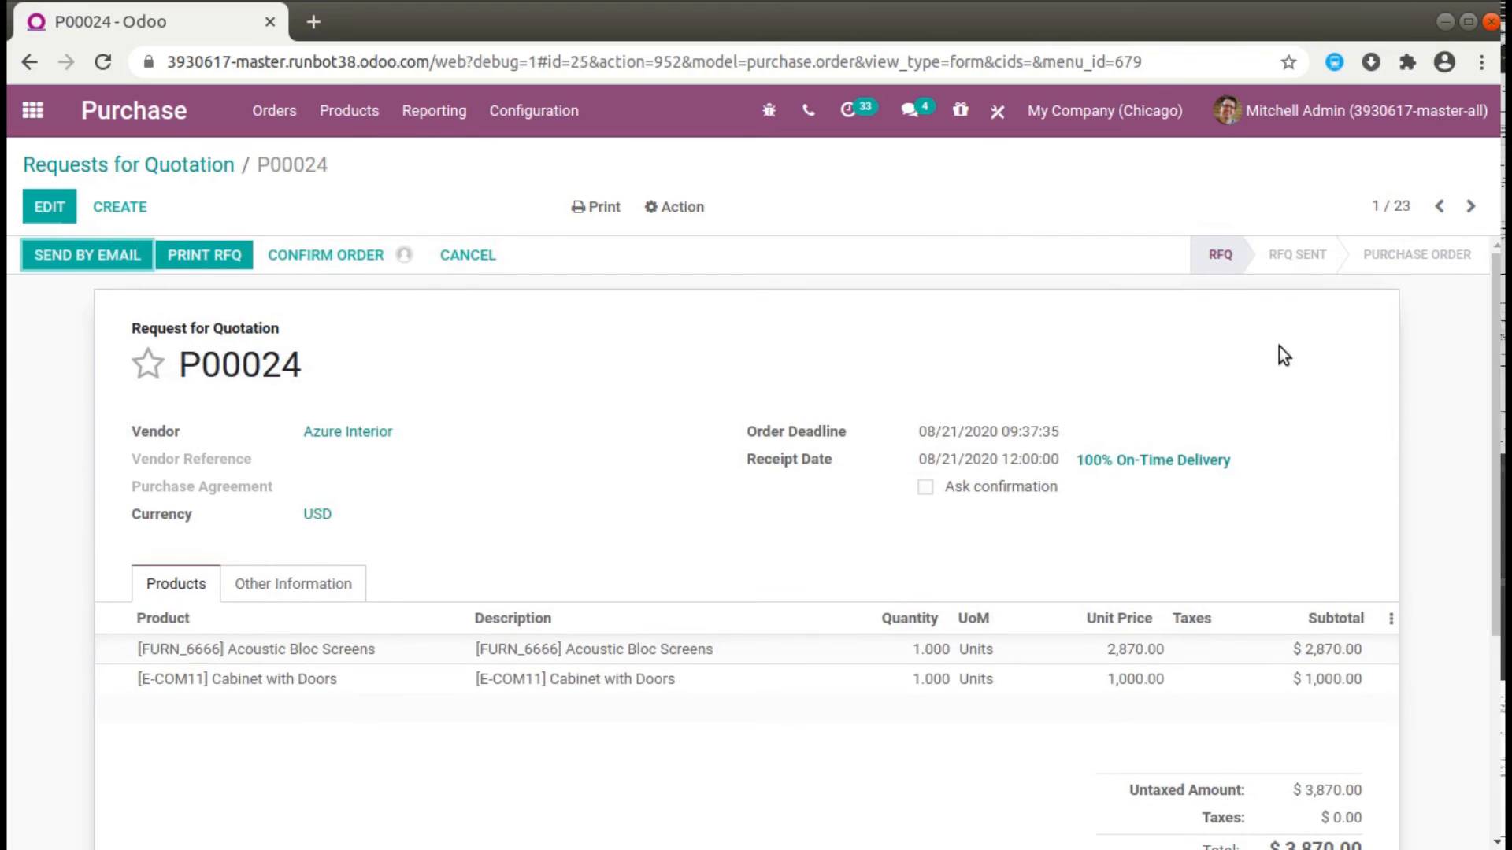
{"action": "left_click", "coordinate": [403, 255]}
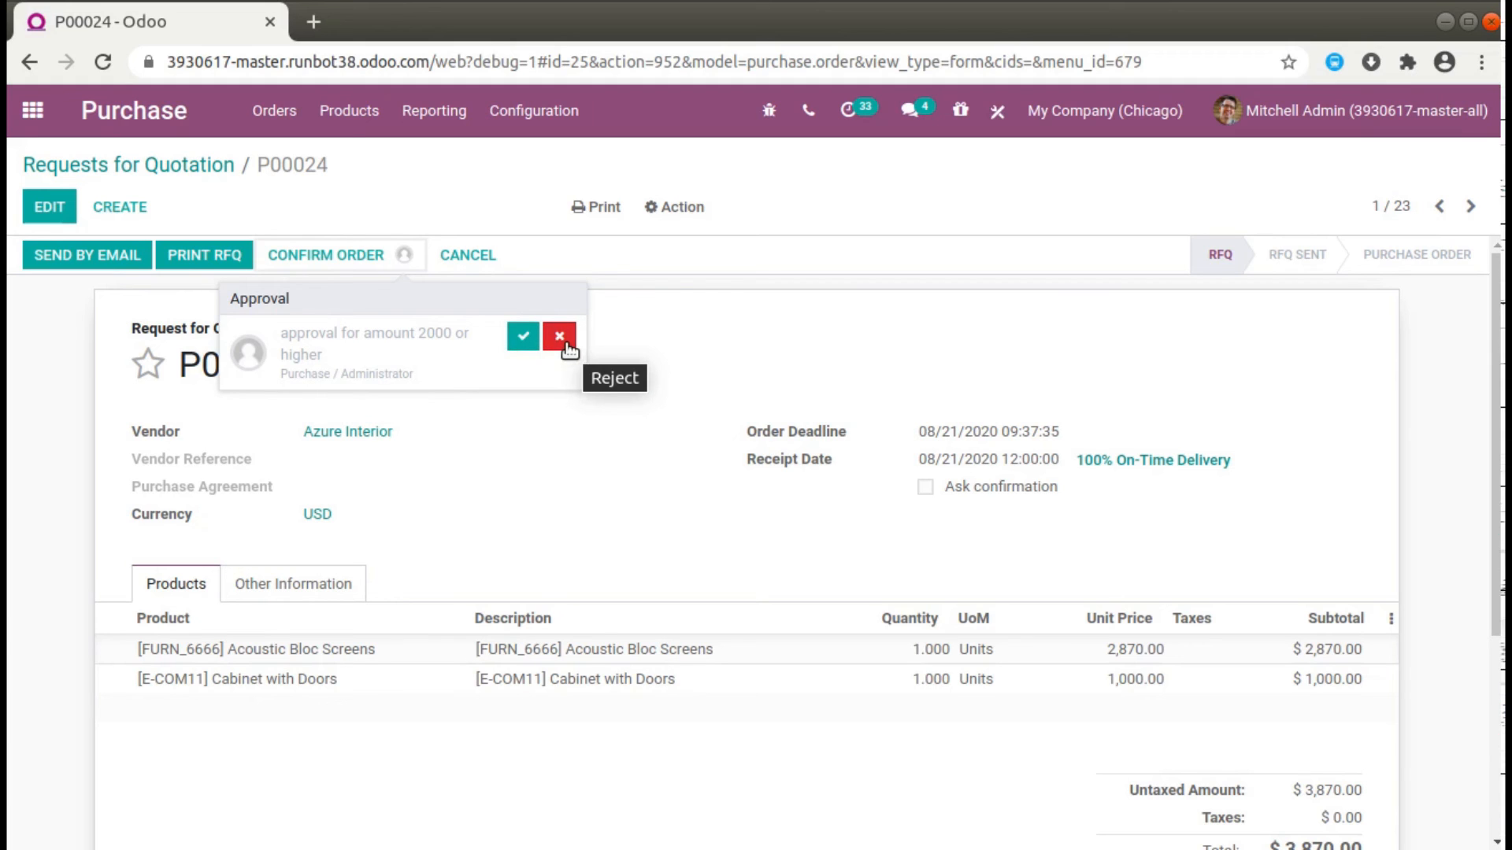
{"action": "left_click", "coordinate": [526, 339]}
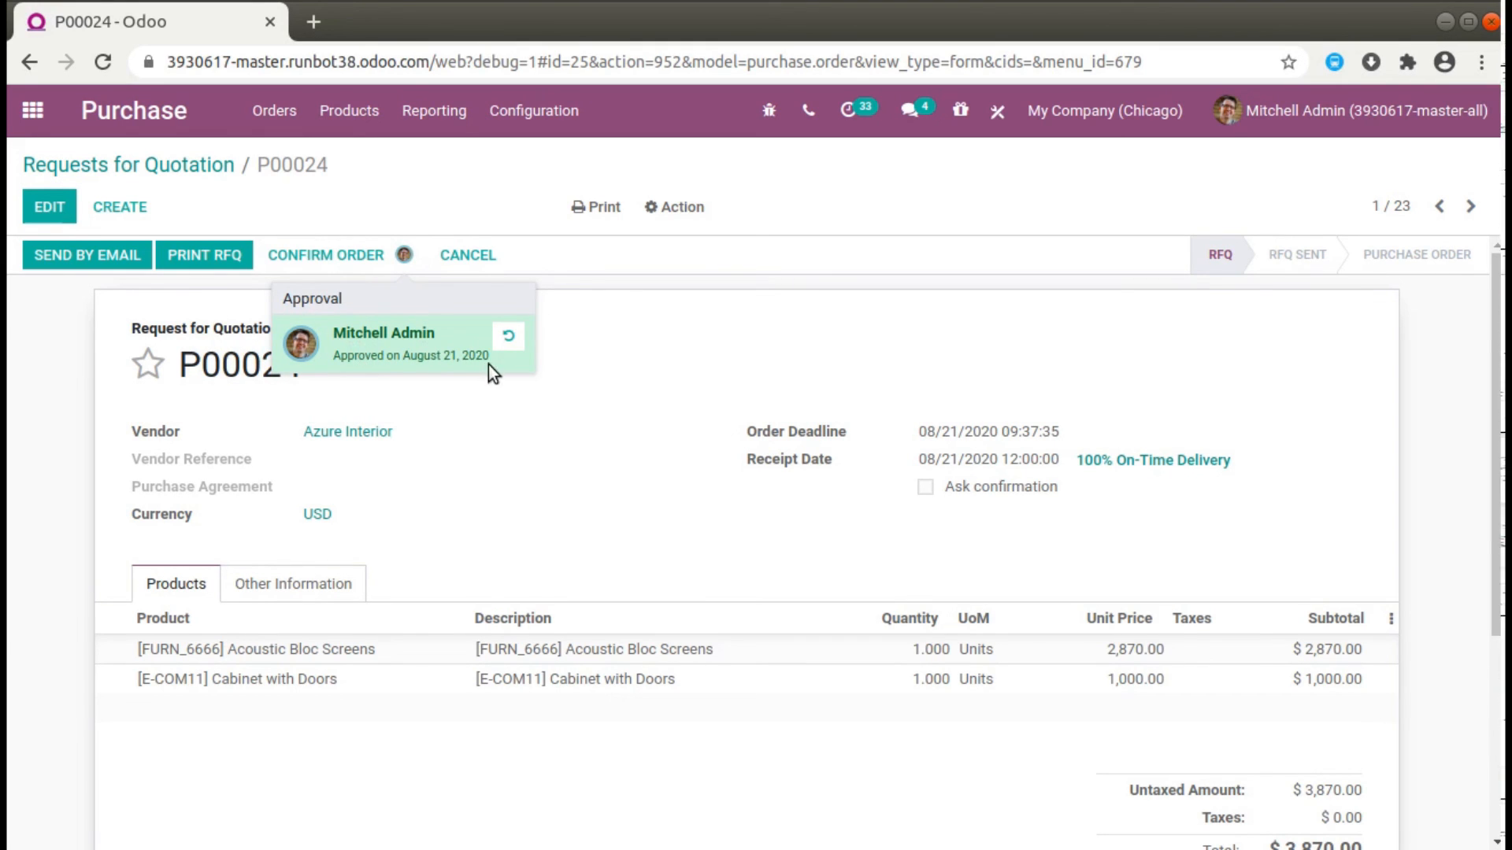
{"action": "mouse_move", "coordinate": [475, 367]}
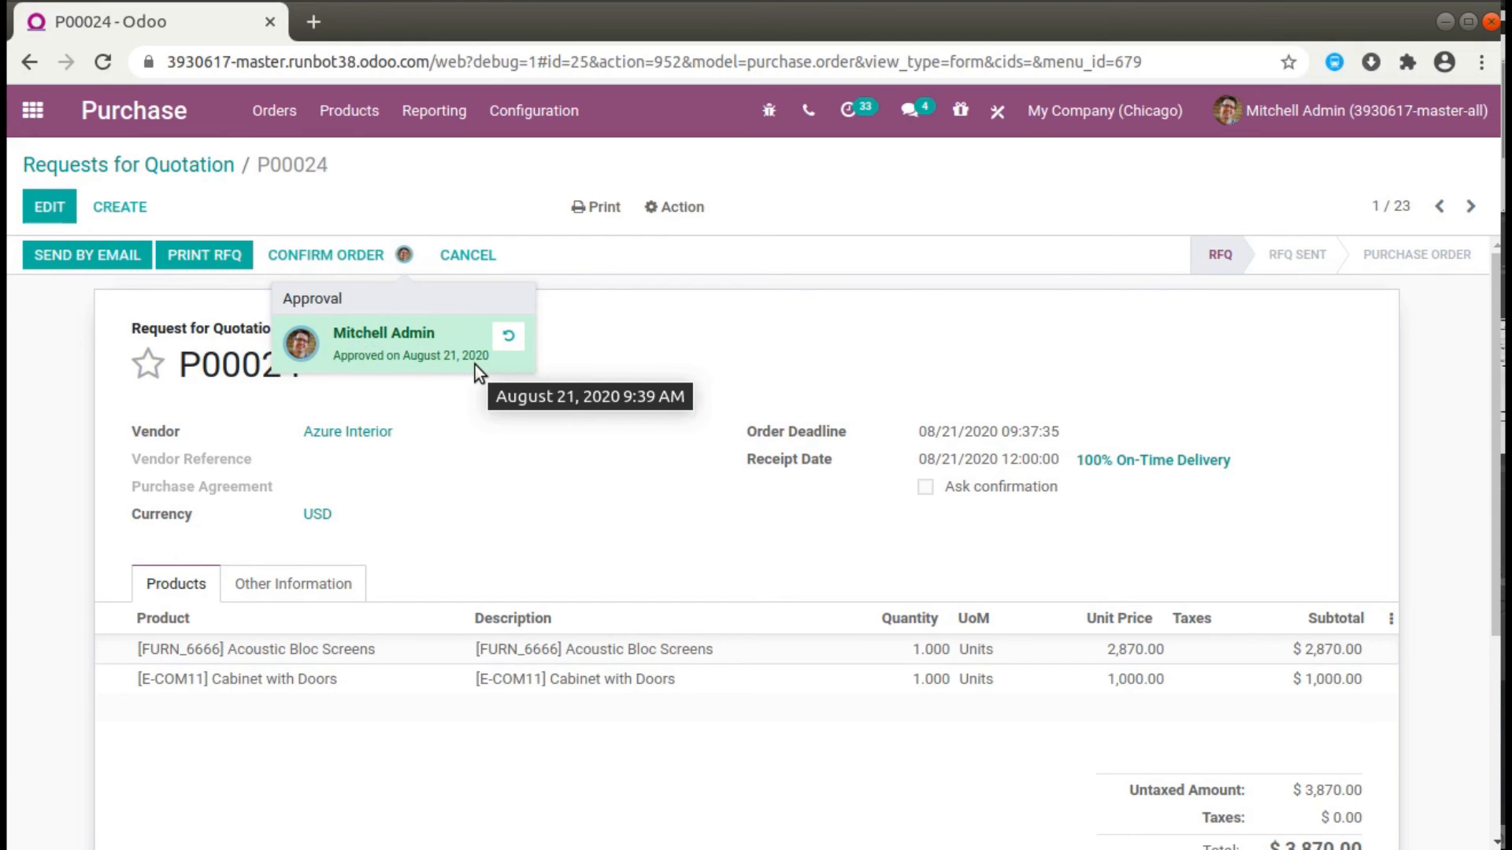
- Switch to the other user's incognito browser window, confirm the Azure Interior request for quotation and review its message log
{"action": "left_click", "coordinate": [22, 175]}
{"action": "left_click", "coordinate": [140, 273]}
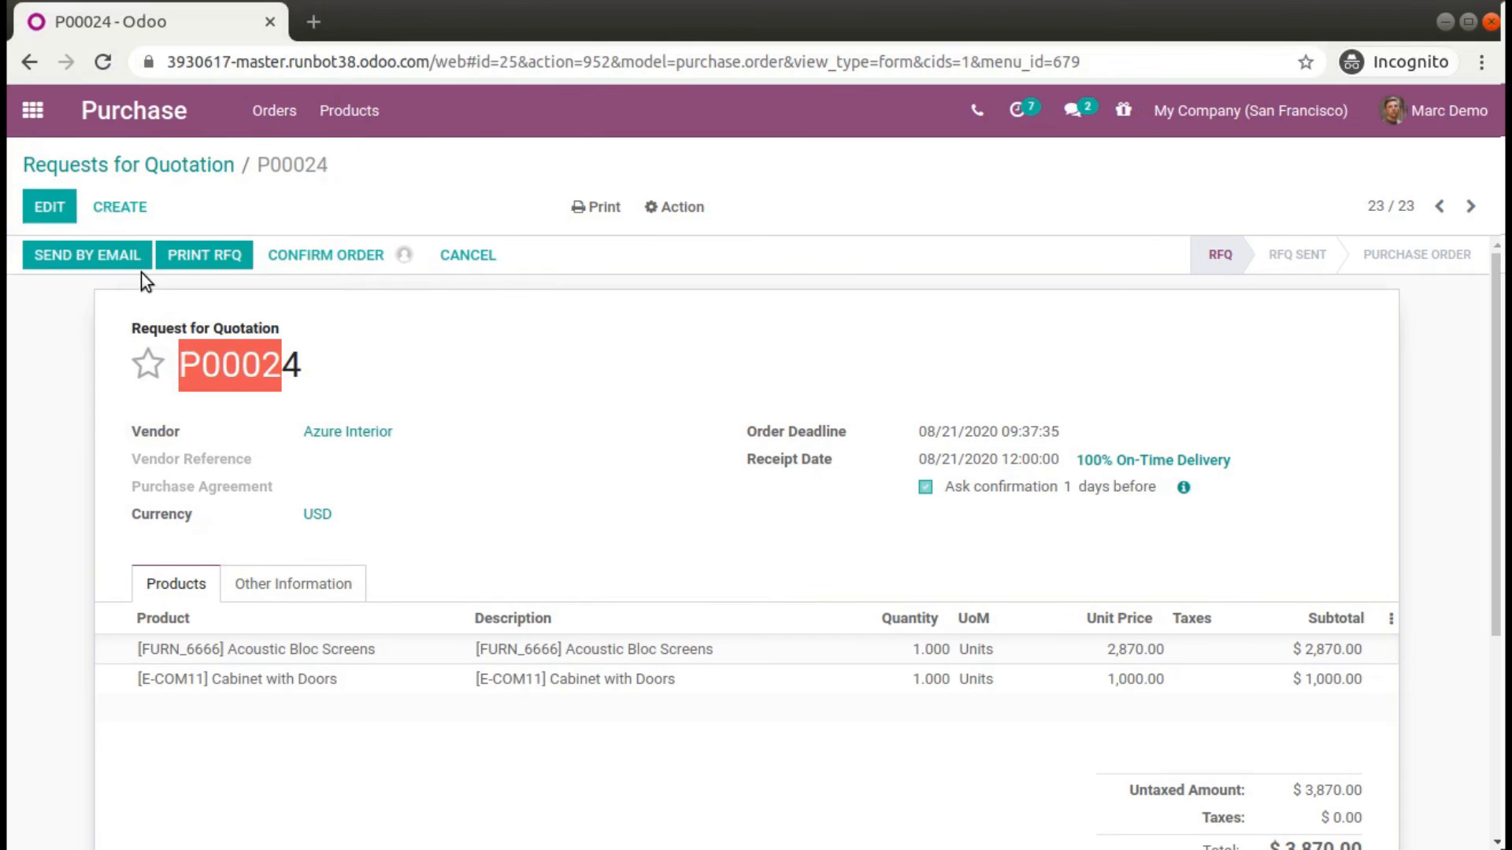
{"action": "left_click", "coordinate": [332, 249]}
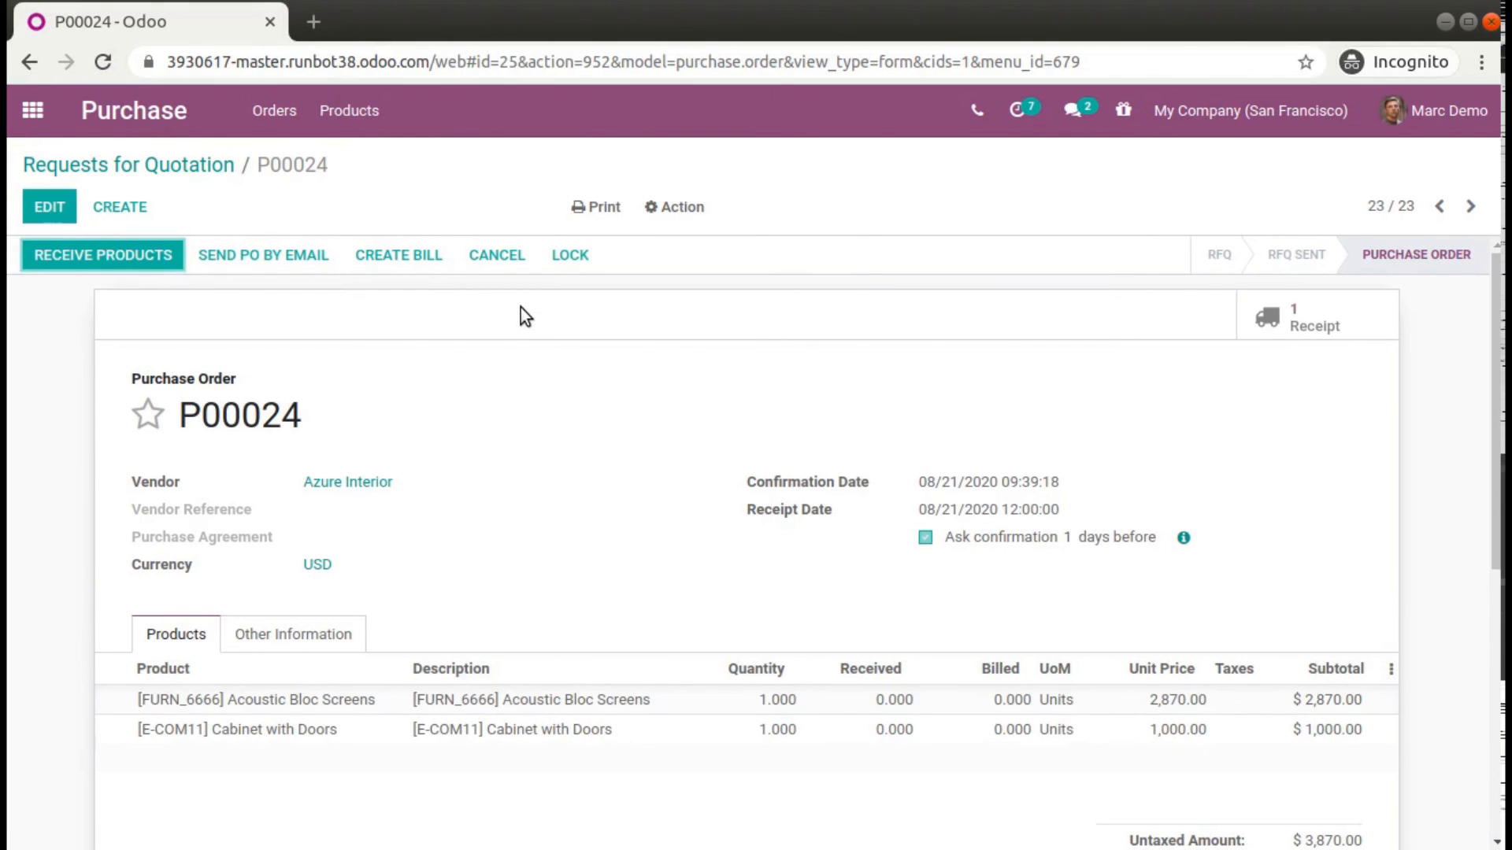
{"action": "scroll", "coordinate": [506, 590], "scroll_direction": "down", "scroll_amount": 6}
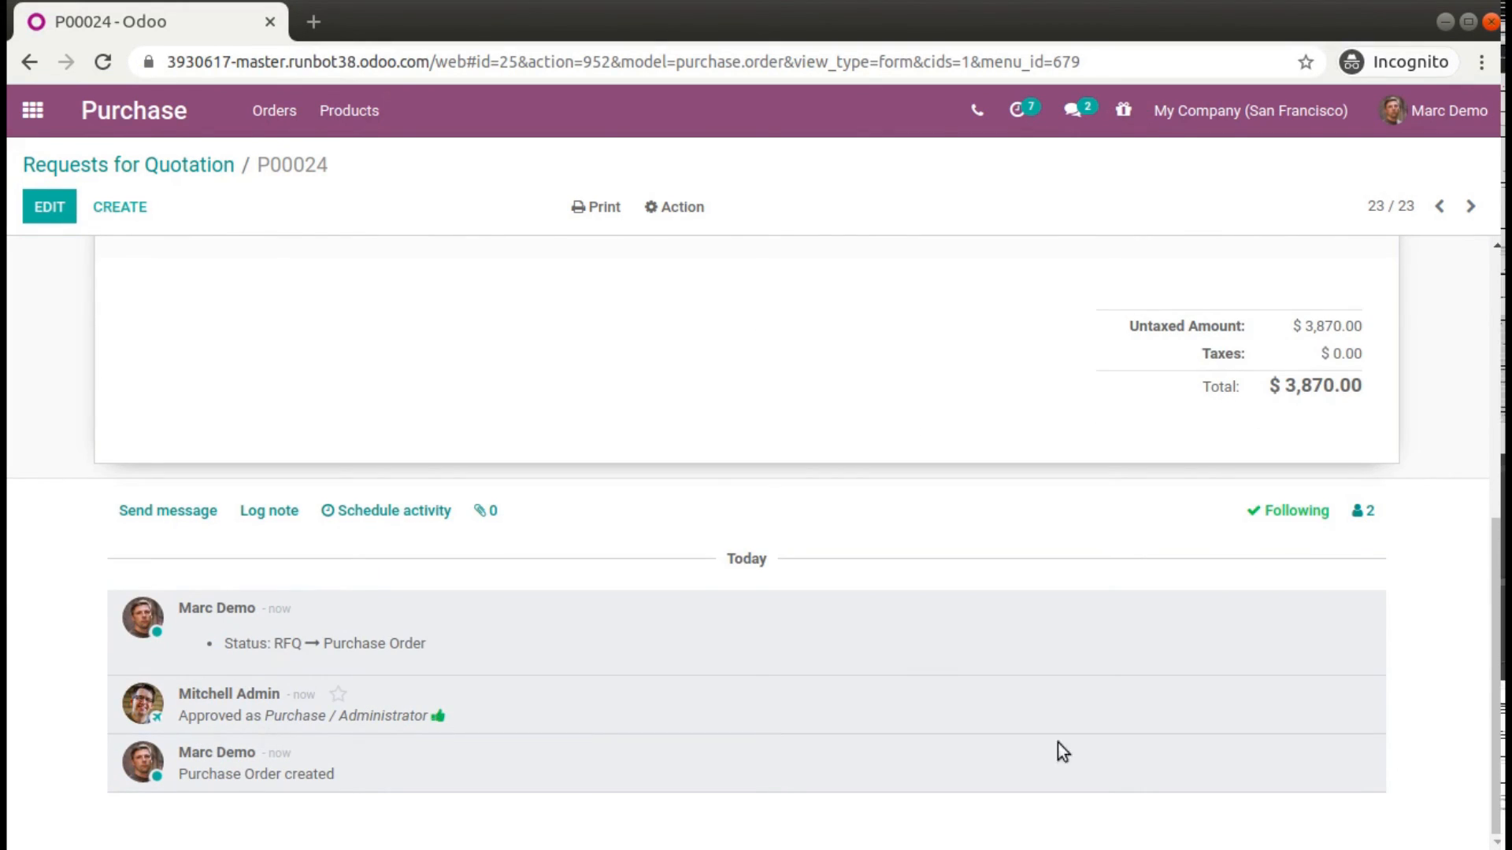
{"action": "scroll", "coordinate": [1056, 749], "scroll_direction": "up", "scroll_amount": 10}
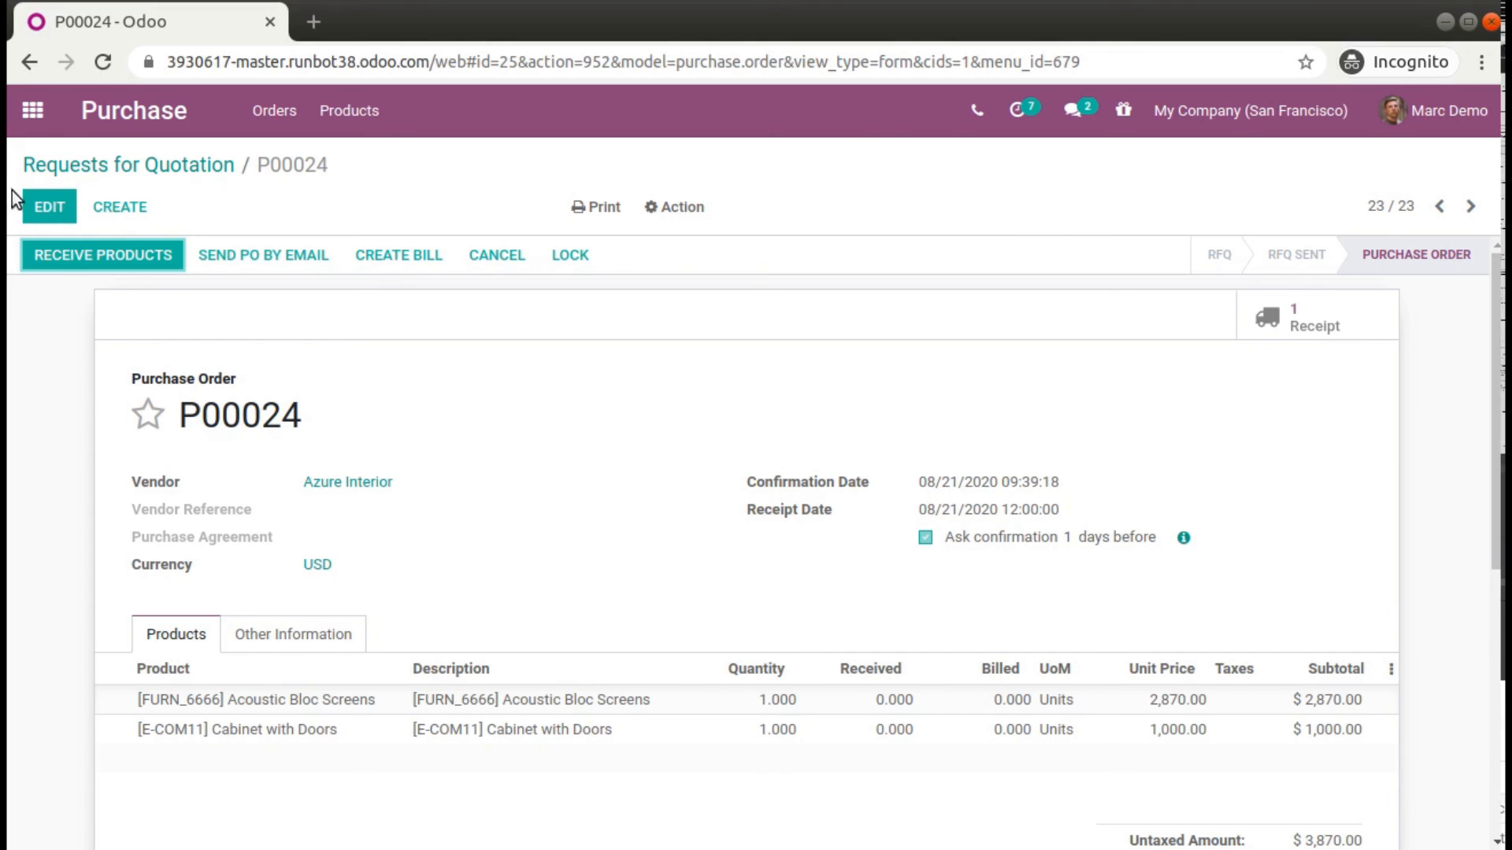
- Switch back to the administrator's browser window, open and close Studio on the Azure Interior order, and review the order
{"action": "left_click", "coordinate": [4, 150]}
{"action": "left_click", "coordinate": [120, 260]}
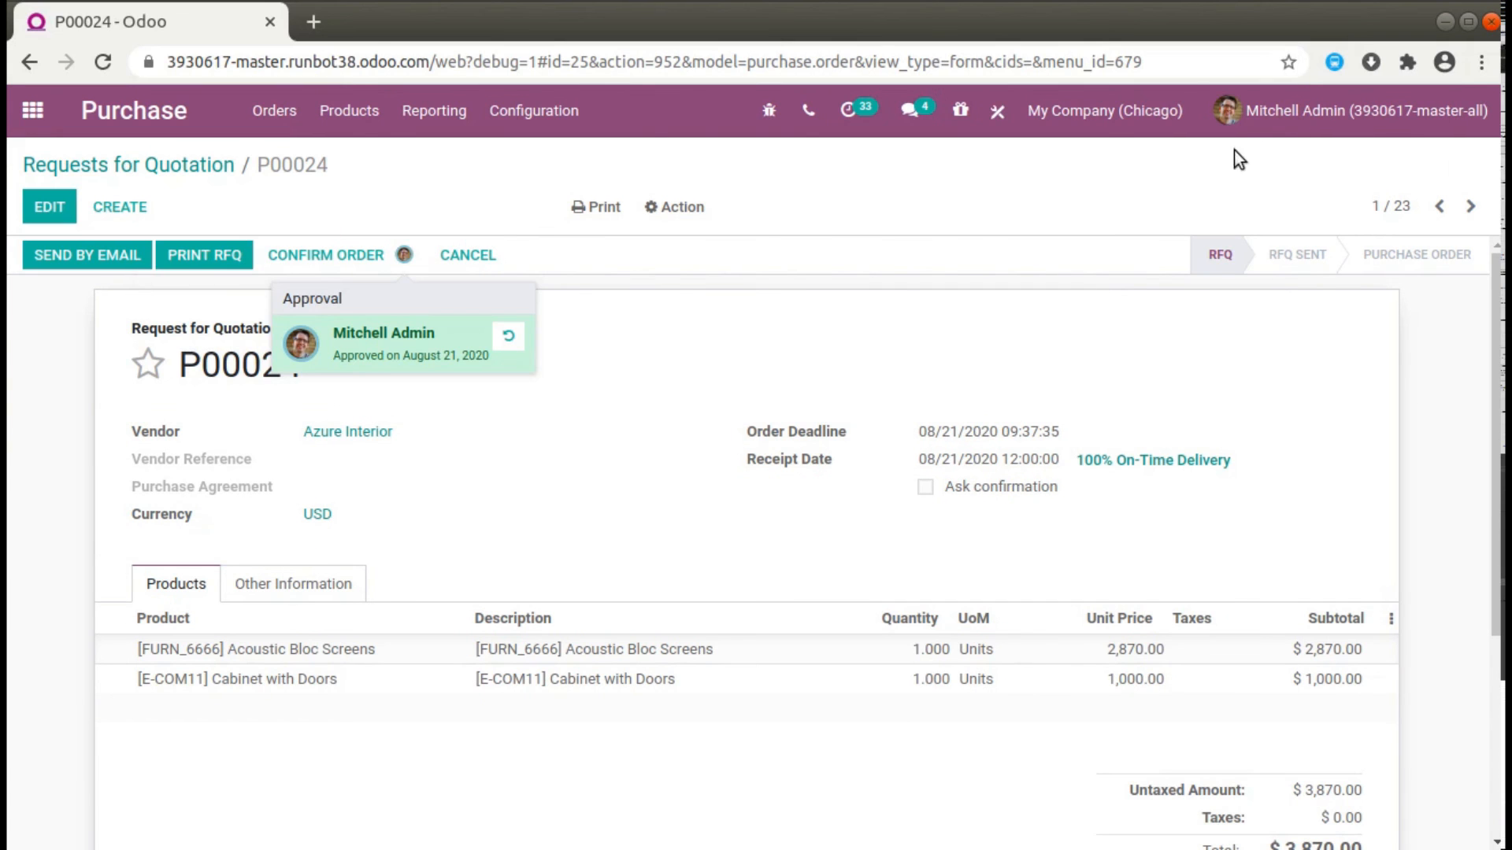
{"action": "left_click", "coordinate": [1019, 111]}
{"action": "left_click", "coordinate": [1016, 110]}
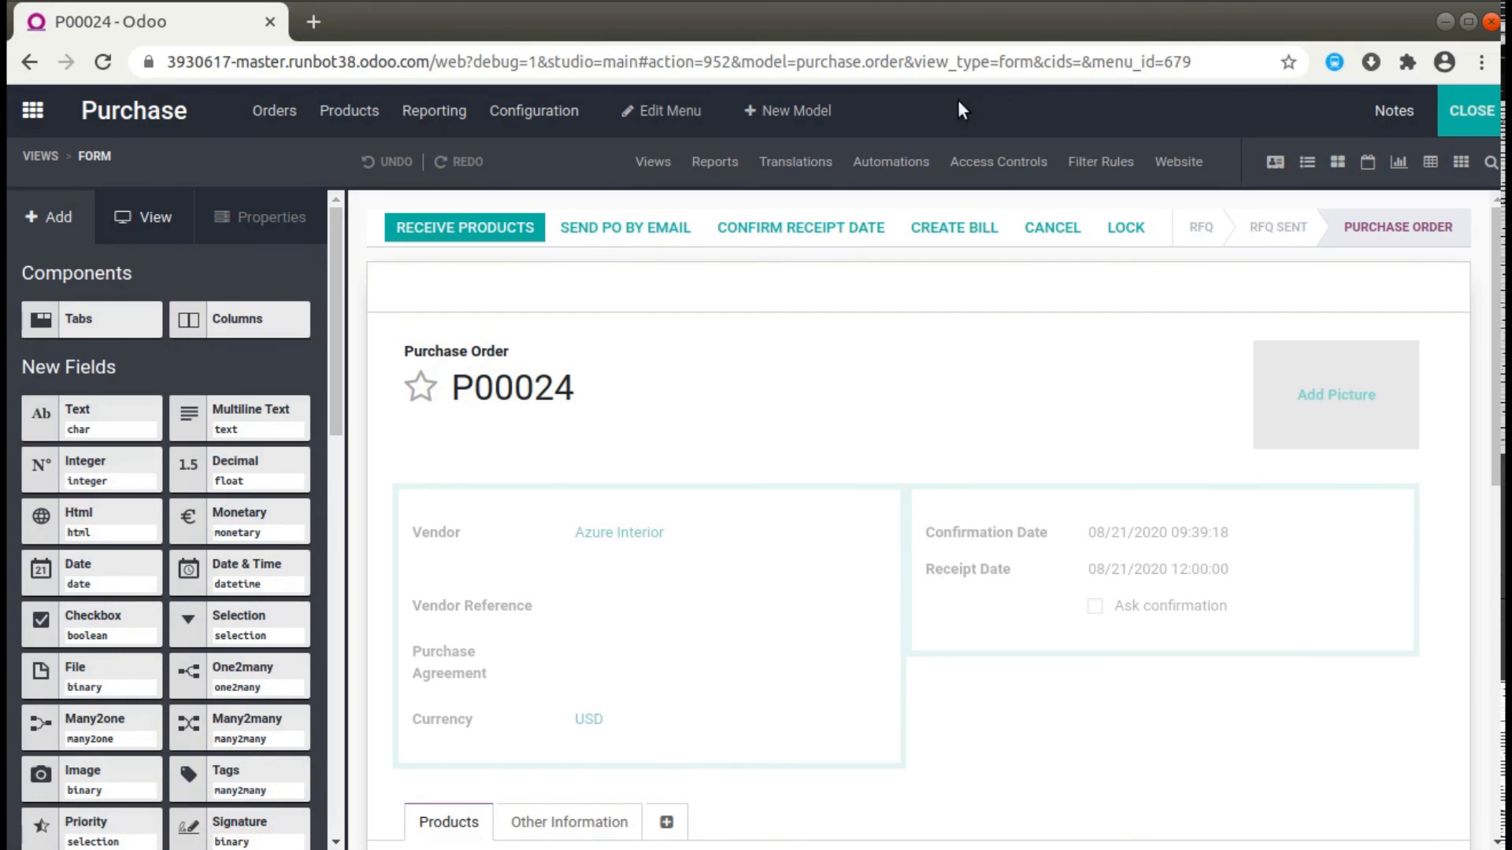
{"action": "left_click", "coordinate": [1472, 111]}
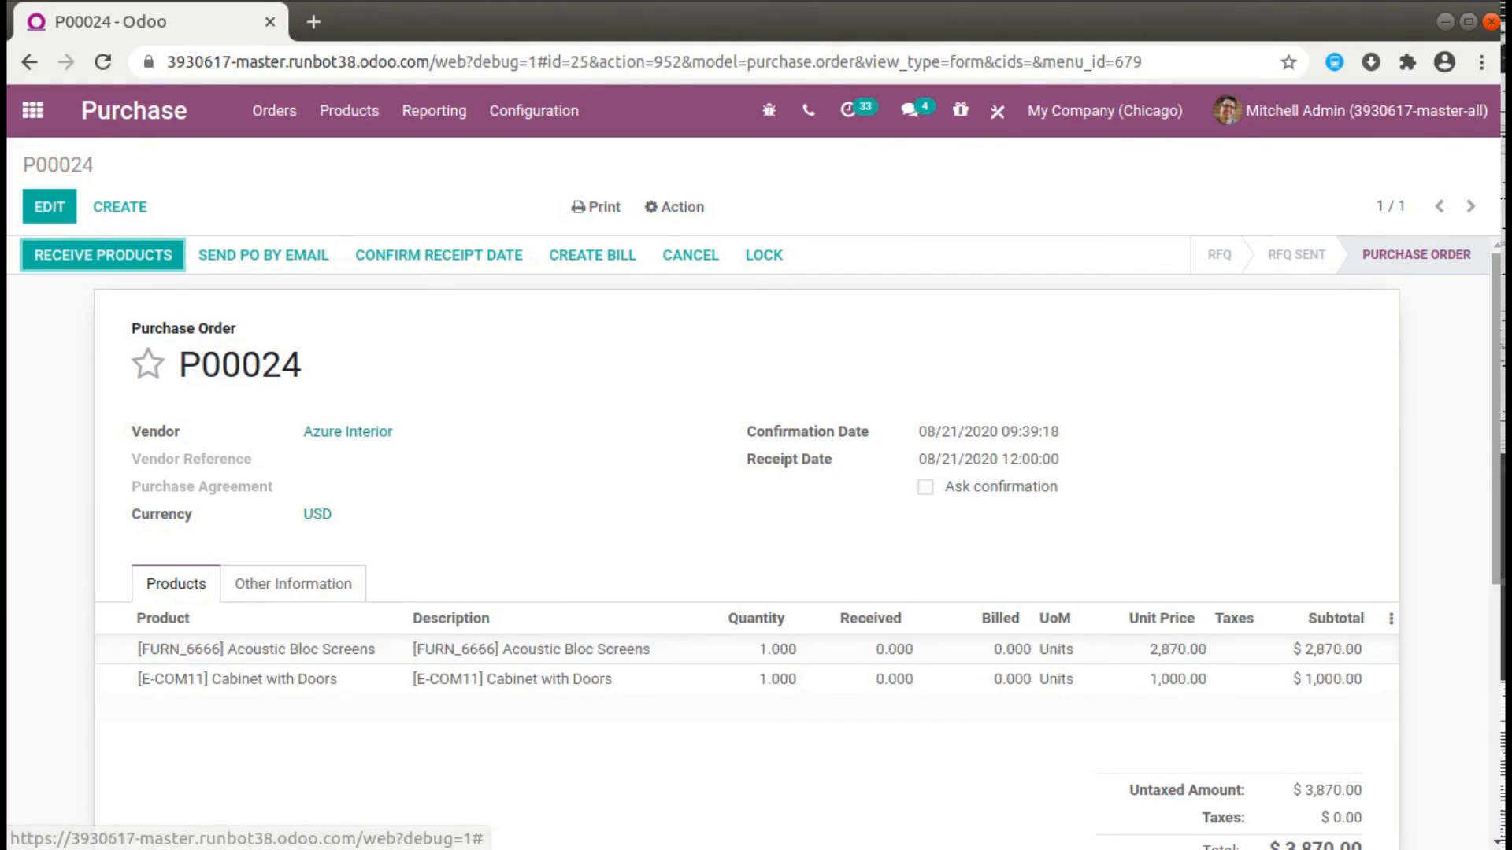
{"action": "scroll", "coordinate": [1498, 701], "scroll_direction": "down", "scroll_amount": 6}
{"action": "scroll", "coordinate": [1498, 701], "scroll_direction": "up", "scroll_amount": 3}
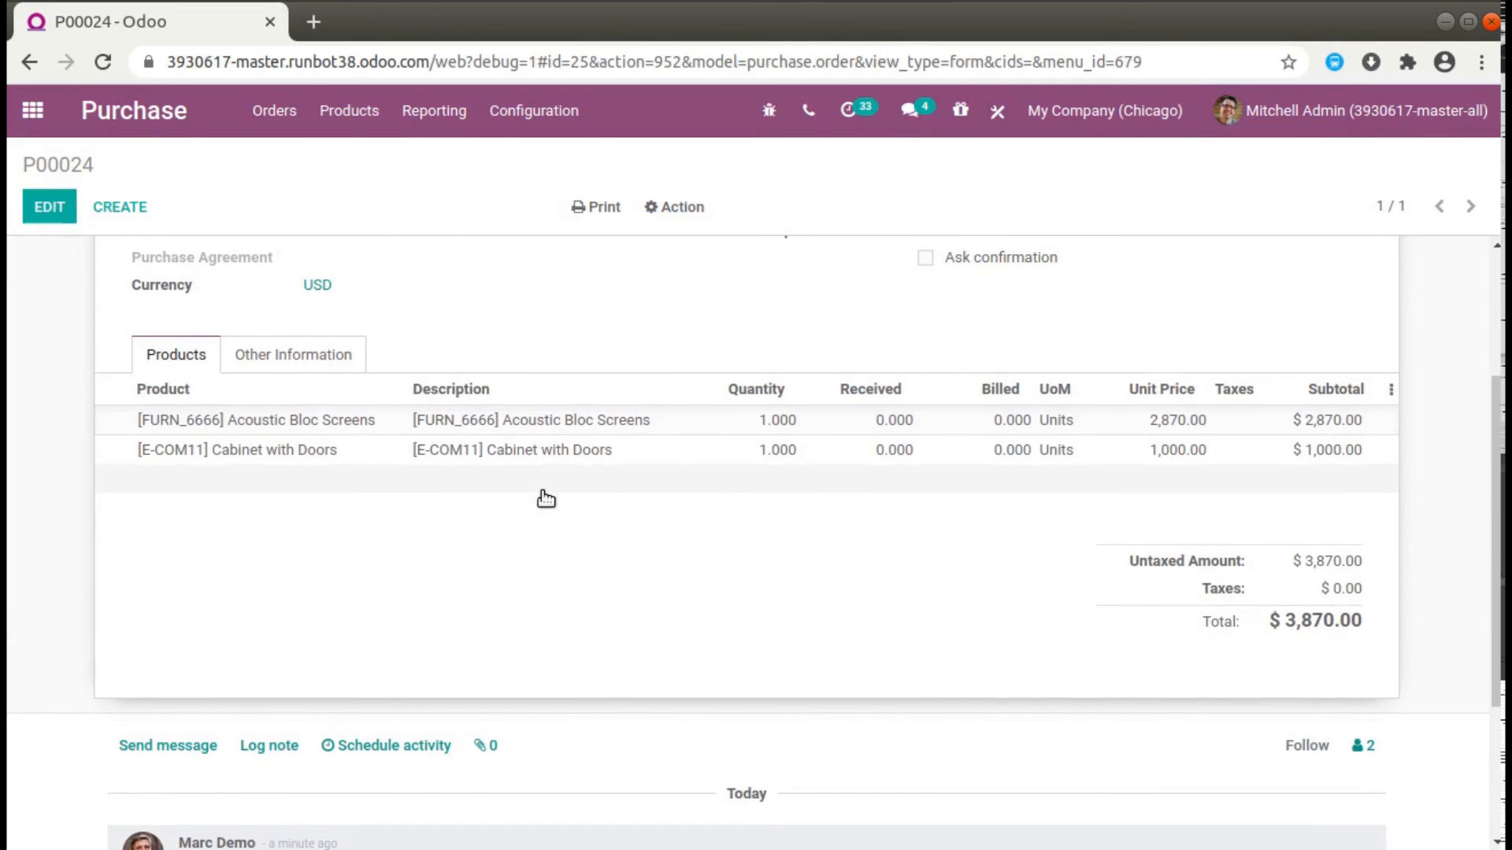
- Return to the home screen and look through the available Odoo apps
{"action": "left_click", "coordinate": [32, 112]}
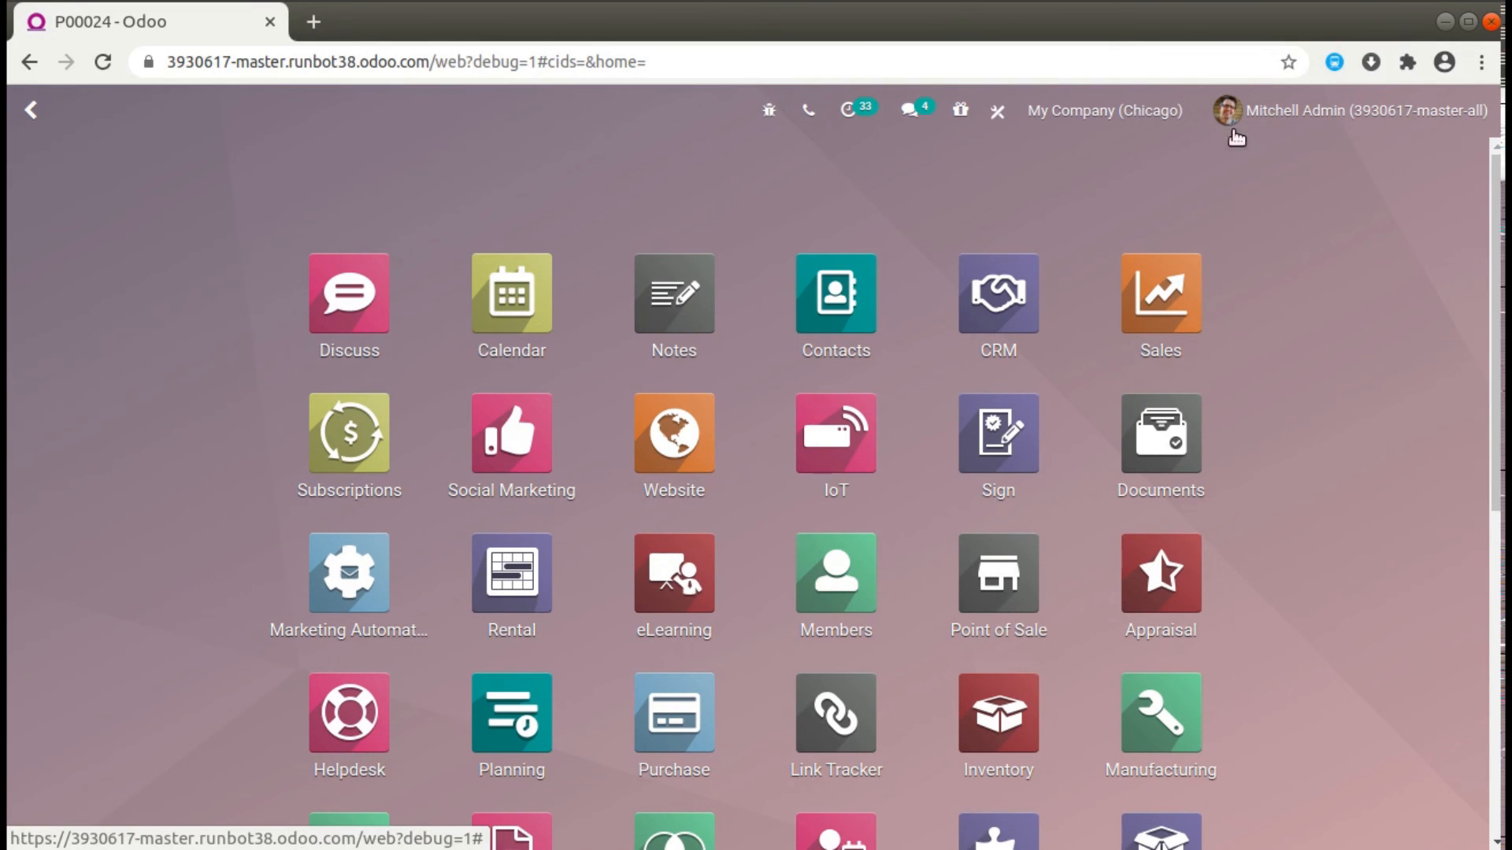
{"action": "scroll", "coordinate": [1489, 338], "scroll_direction": "down", "scroll_amount": 8}
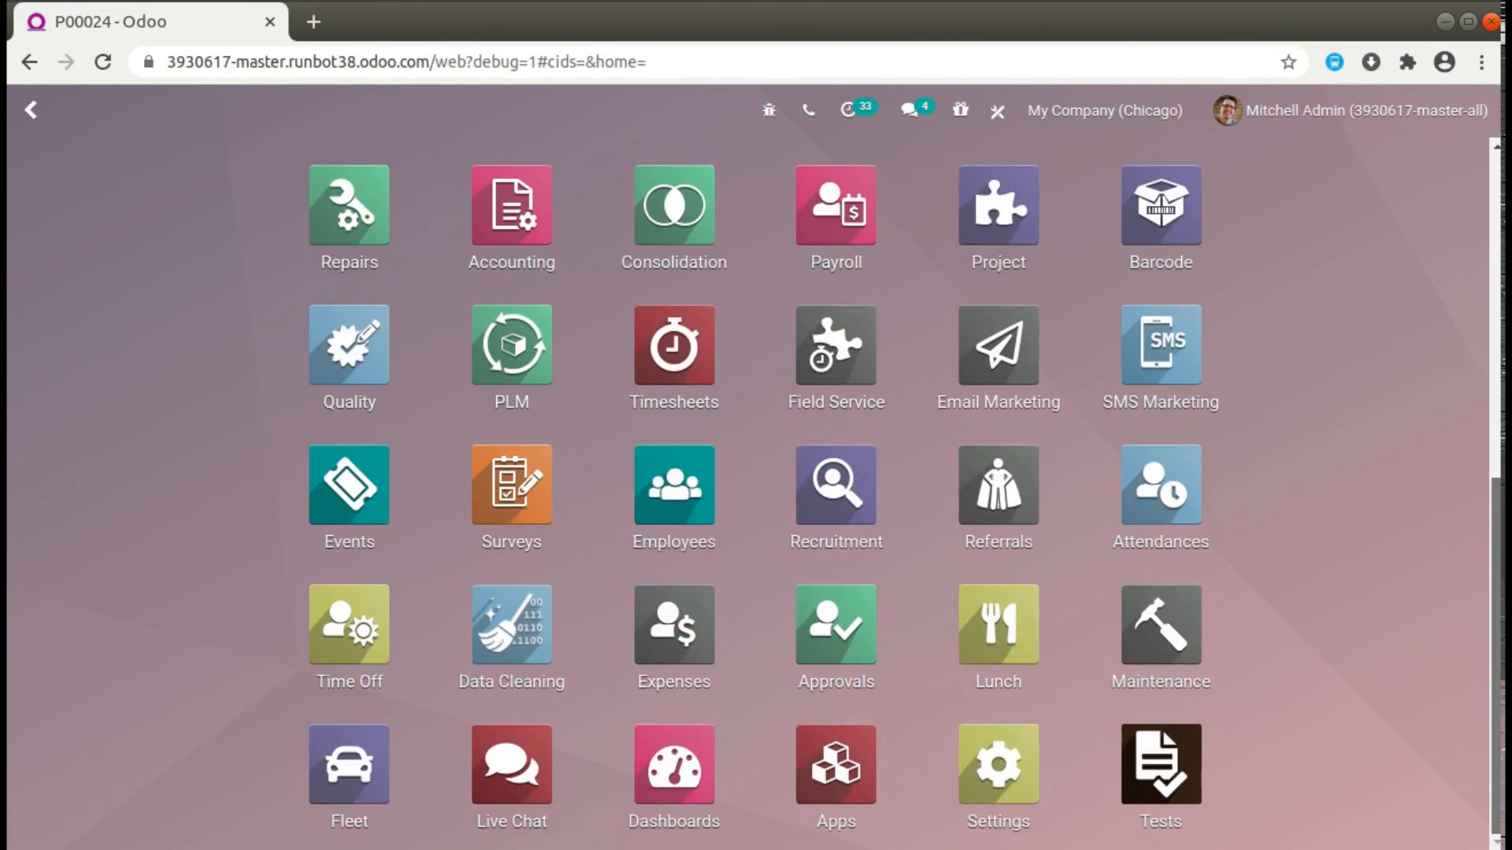
{"action": "scroll", "coordinate": [1488, 339], "scroll_direction": "up", "scroll_amount": 6}
{"action": "scroll", "coordinate": [1488, 338], "scroll_direction": "up", "scroll_amount": 2}
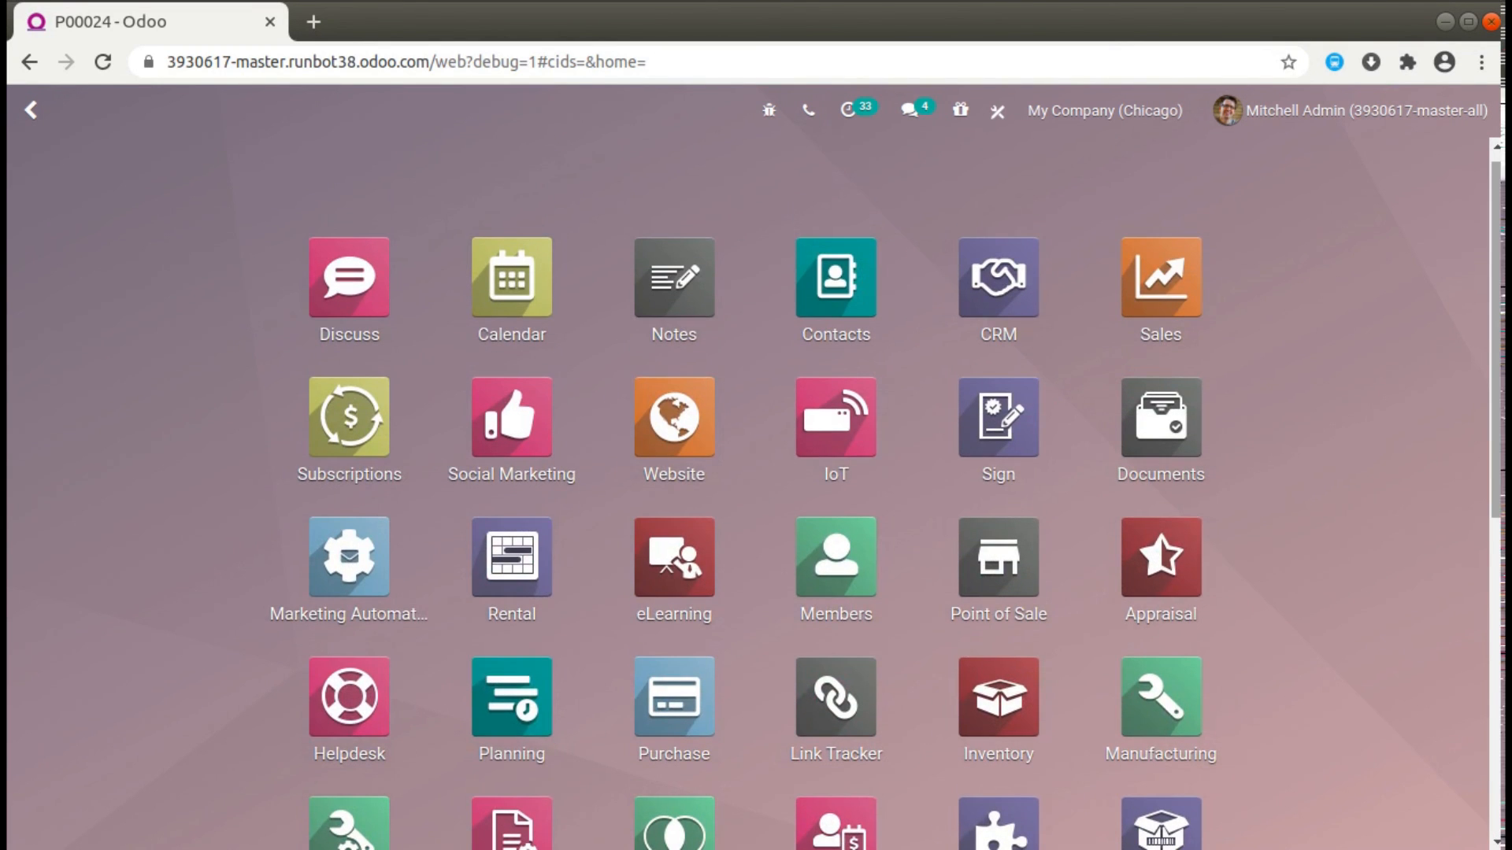
{"action": "scroll", "coordinate": [1488, 339], "scroll_direction": "down", "scroll_amount": 6}
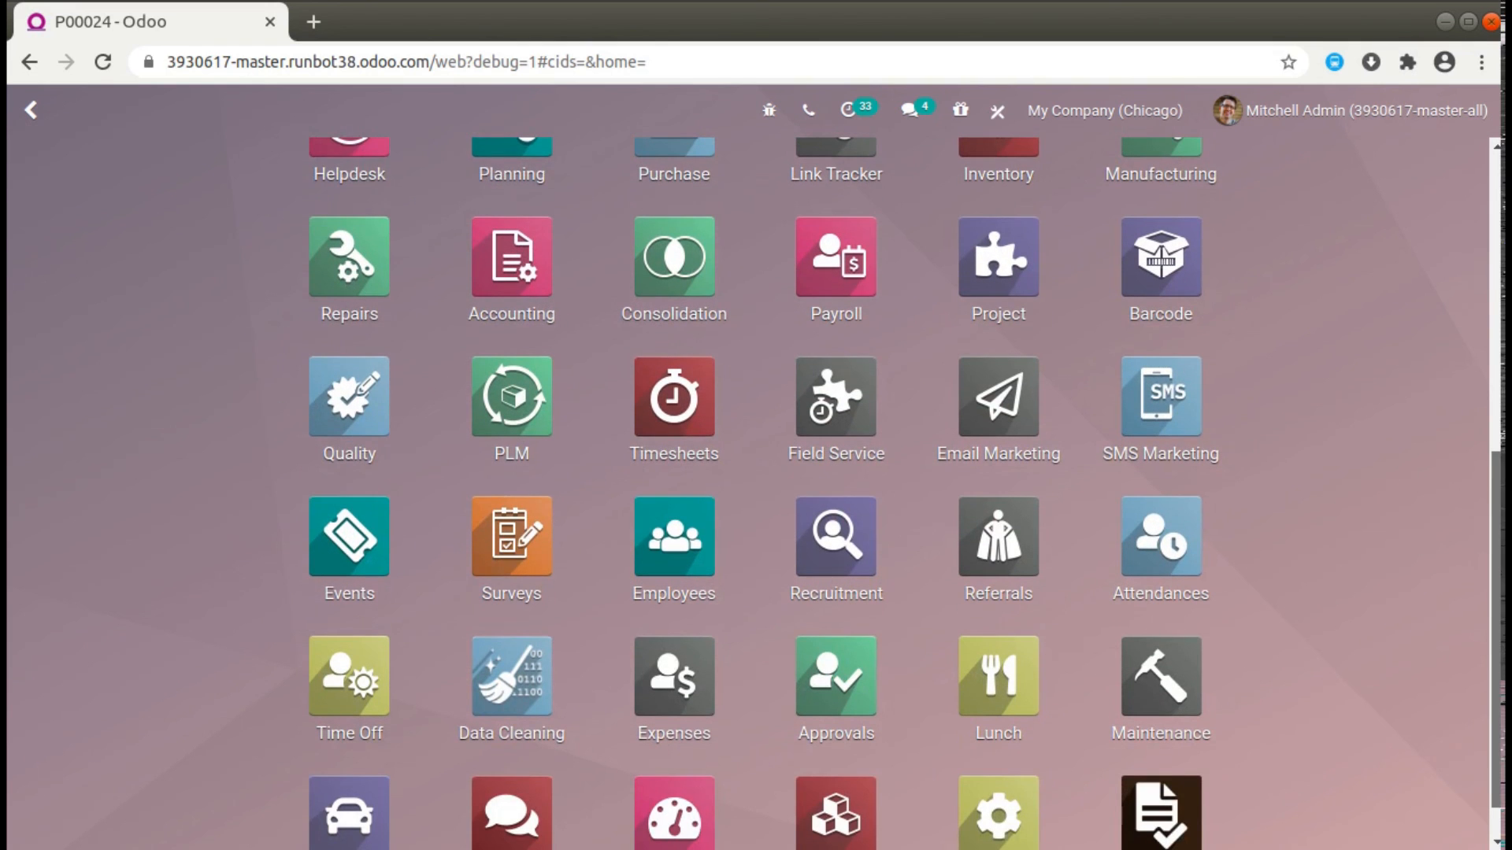
{"action": "scroll", "coordinate": [1463, 352], "scroll_direction": "up", "scroll_amount": 5}
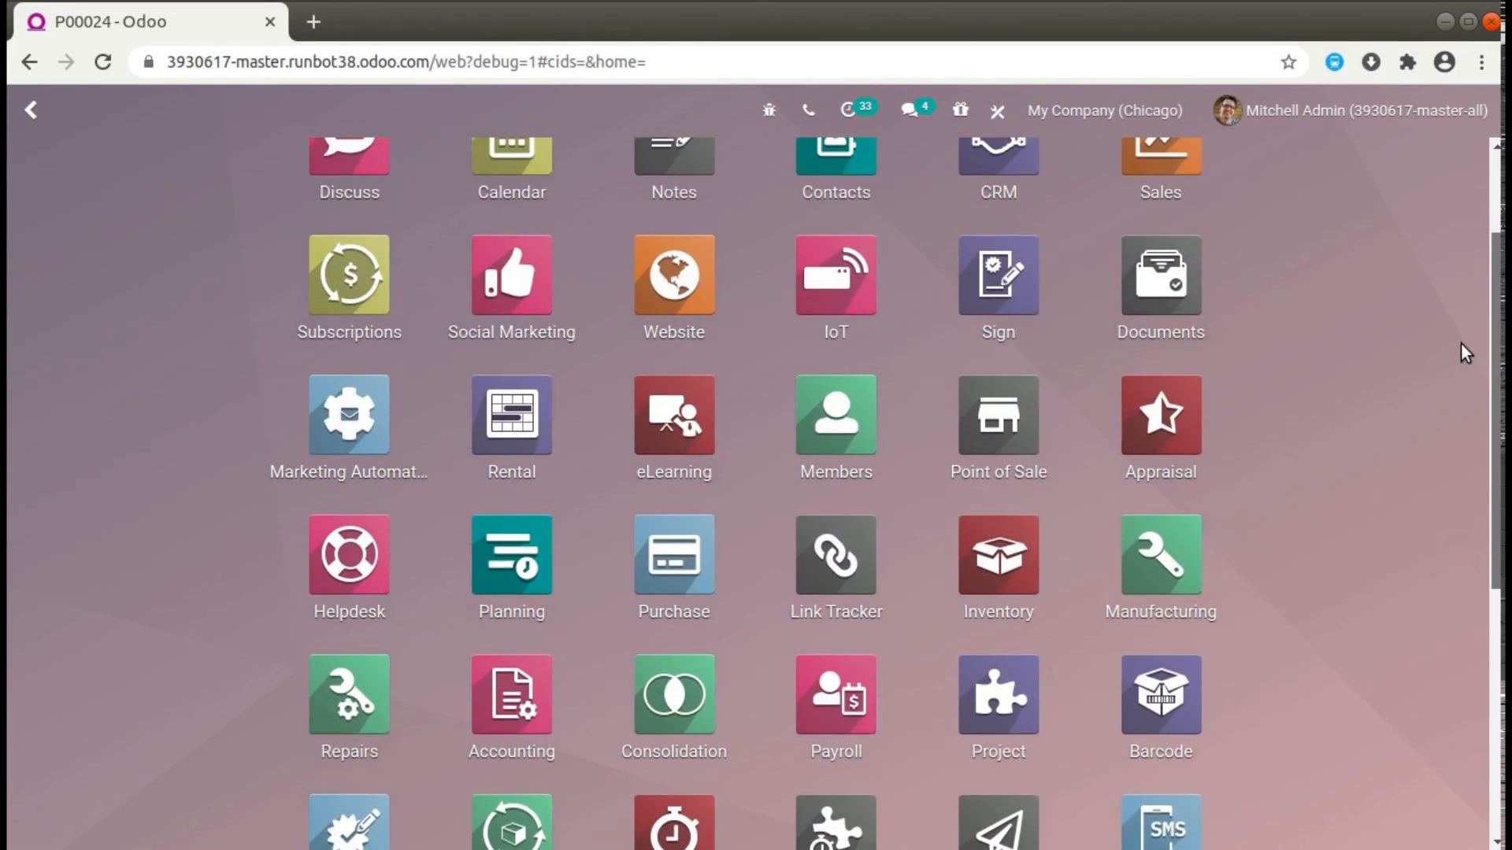
{"action": "scroll", "coordinate": [1453, 307], "scroll_direction": "up", "scroll_amount": 2}
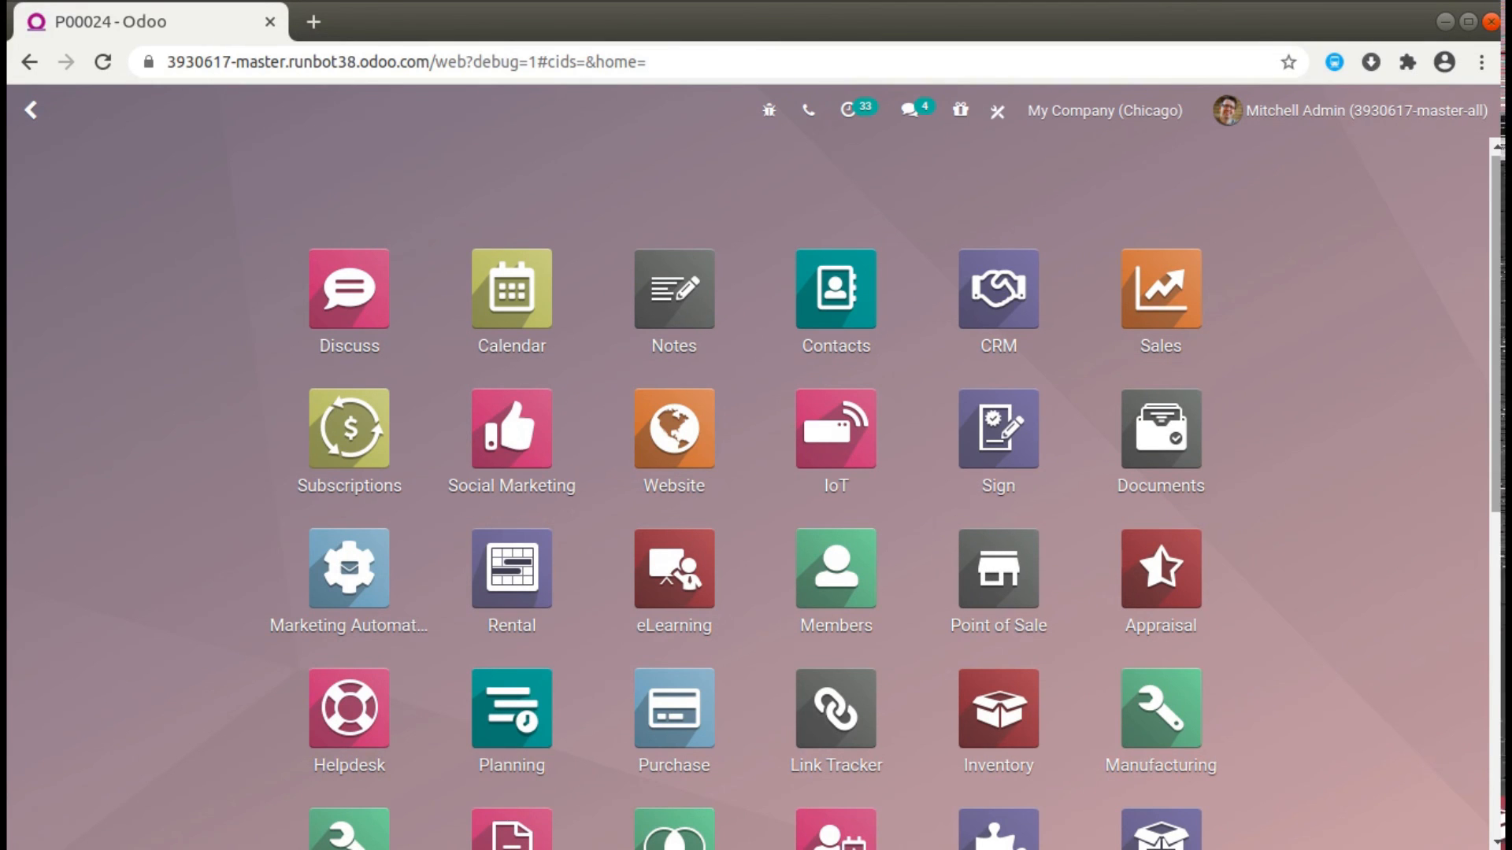
{"action": "scroll", "coordinate": [1485, 523], "scroll_direction": "down", "scroll_amount": 8}
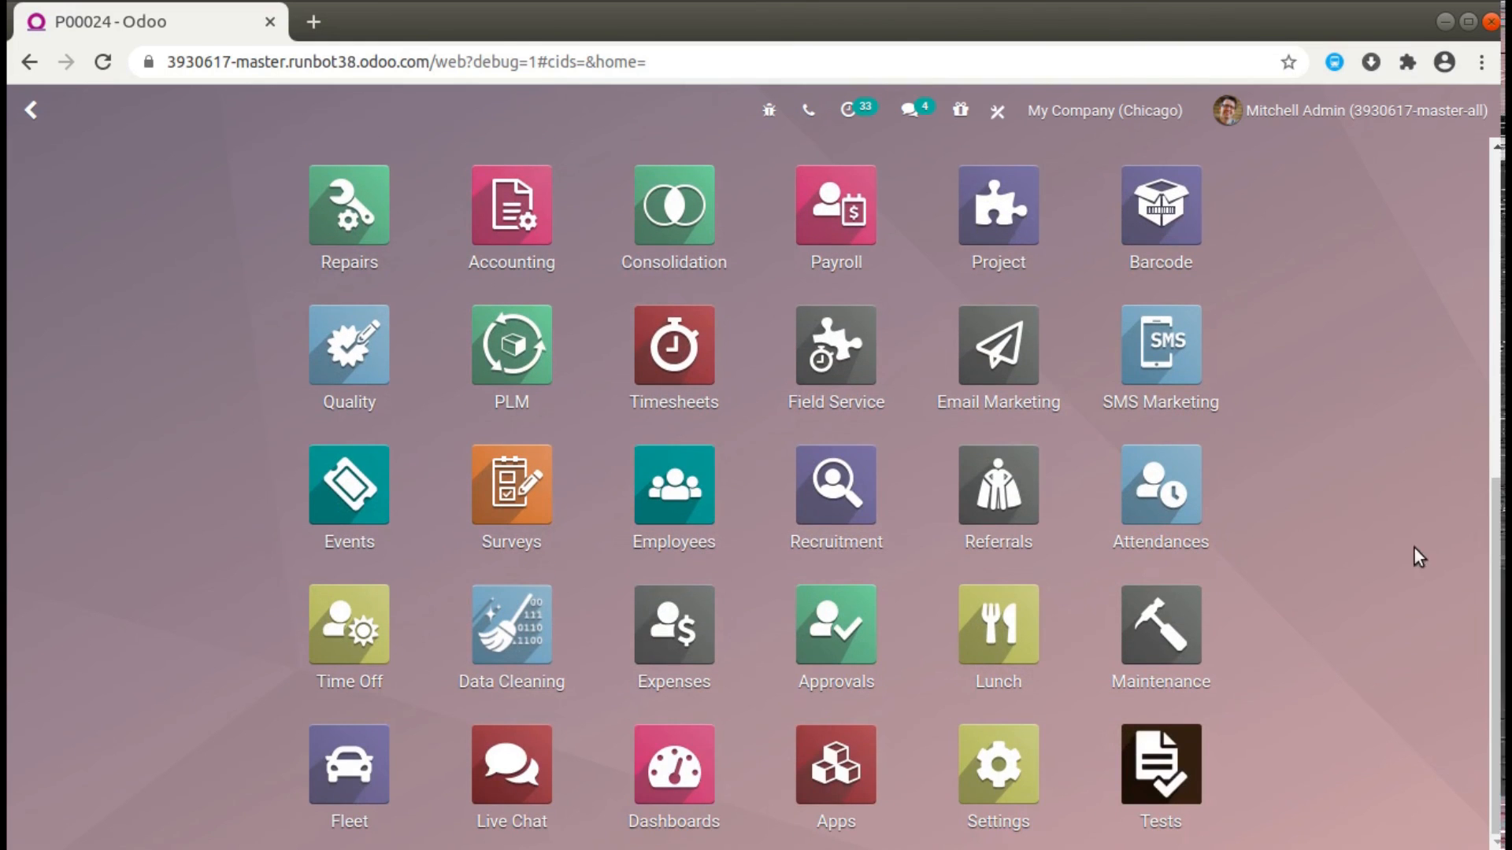
{"action": "left_click", "coordinate": [1338, 2]}
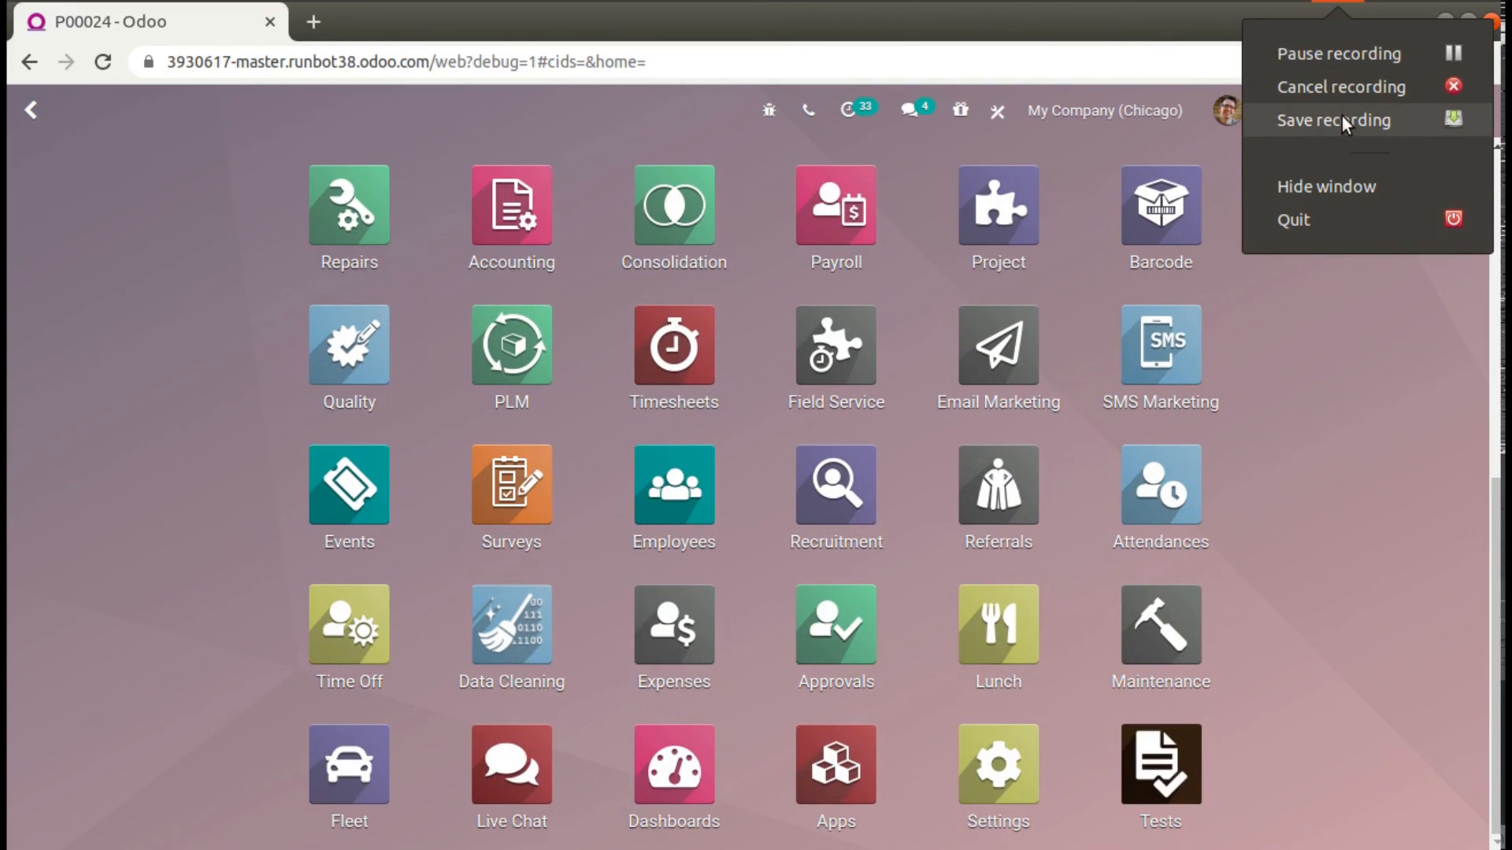